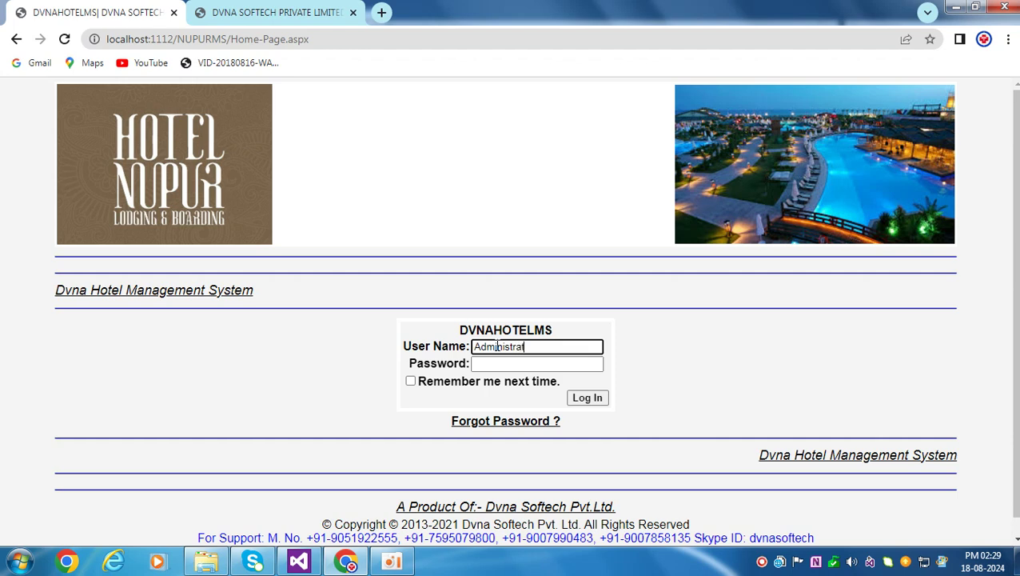
# Step: Log in to the hotel management system as Administrator with the account password
pyautogui.press('Tab')
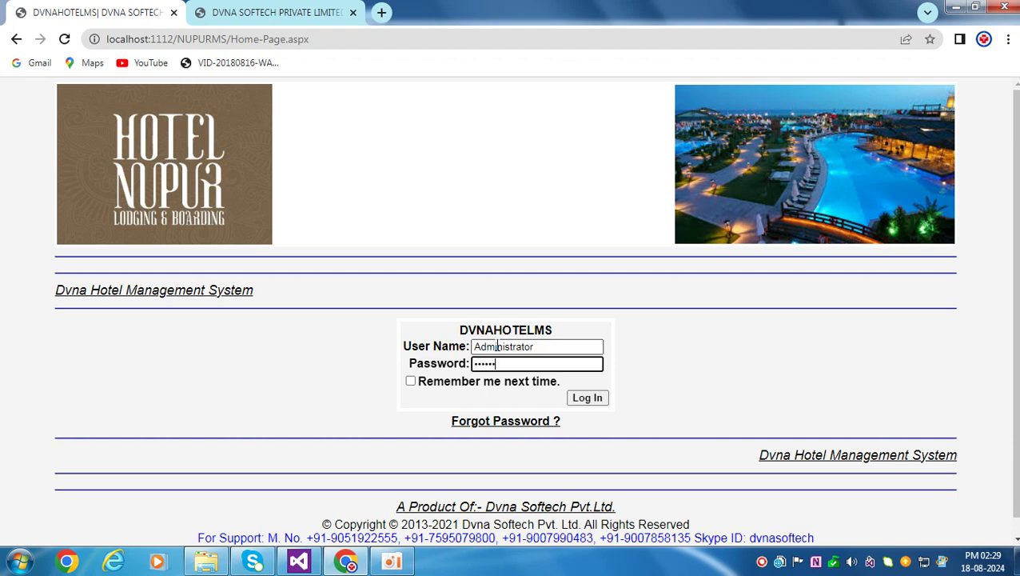
pyautogui.press('Return')
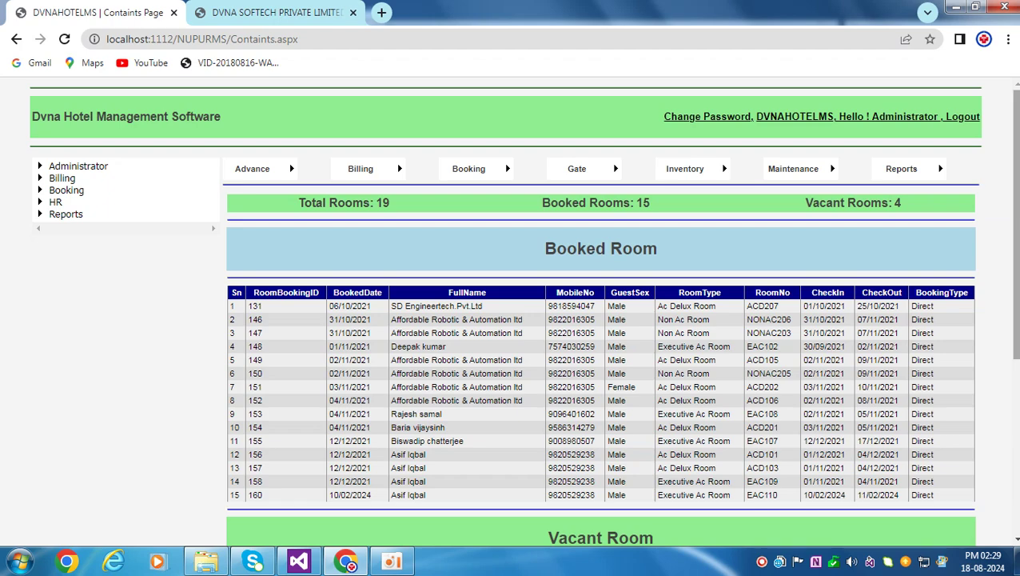
# Step: Look over the dashboard's booked room, vacant room and room detail tables, and expand the Administrator node to examine its pages
pyautogui.scroll(-4, 1005, 248)
pyautogui.scroll(4, 1004, 149)
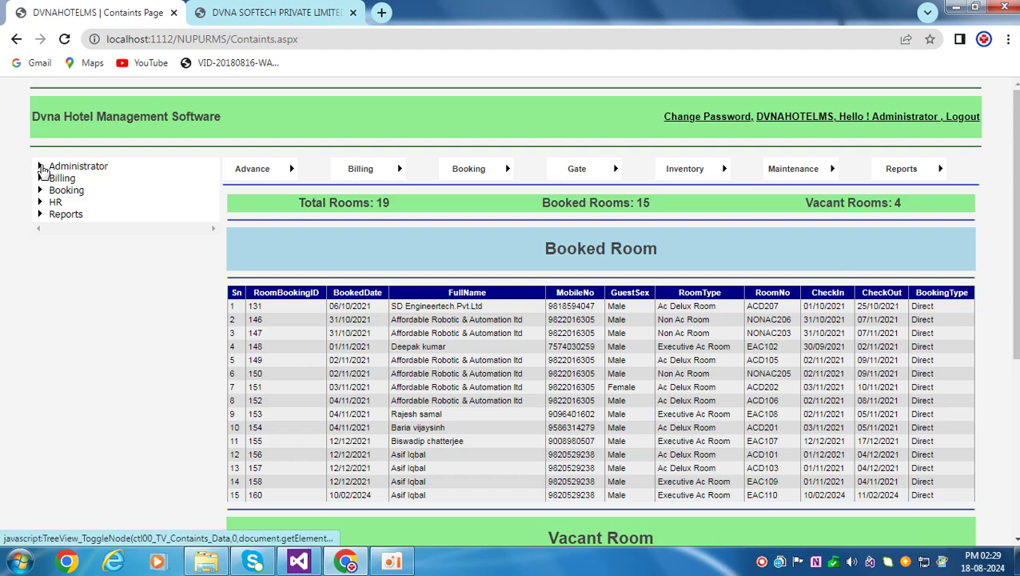
pyautogui.click(39, 166)
pyautogui.scroll(-6, 394, 269)
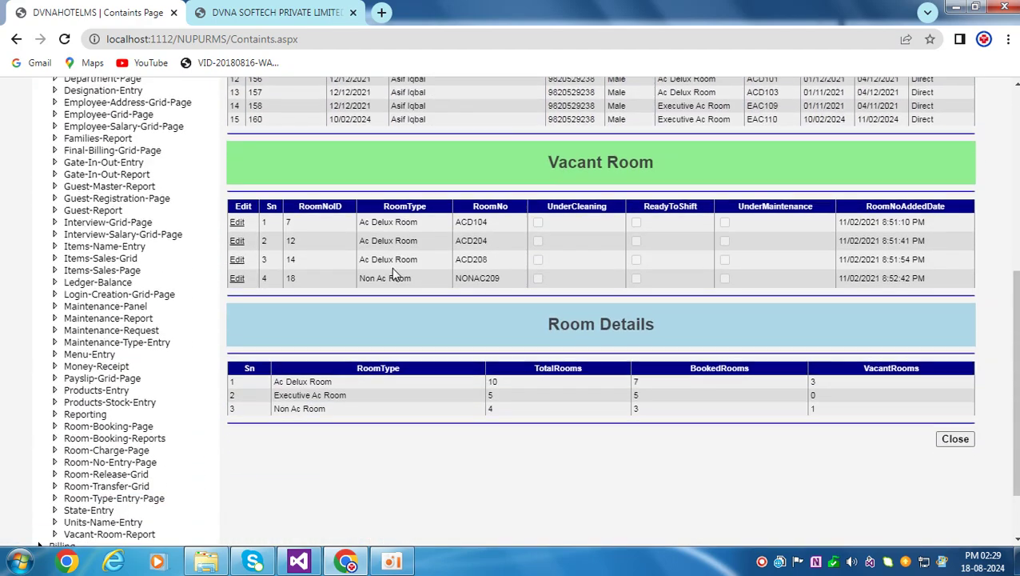
pyautogui.scroll(5, 394, 272)
pyautogui.scroll(1, 394, 272)
pyautogui.scroll(-1, 394, 272)
pyautogui.scroll(1, 946, 233)
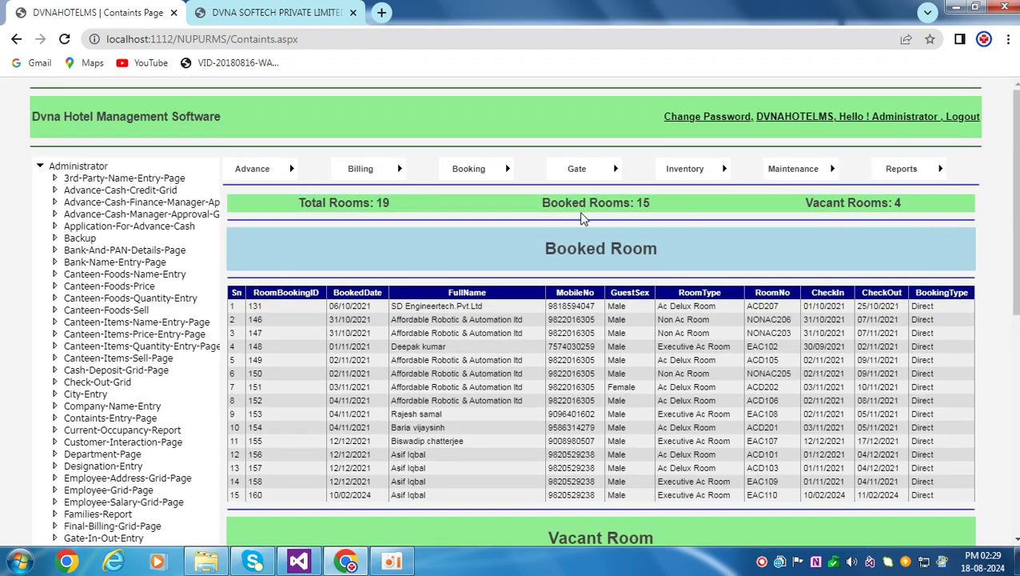
# Step: Open the Current Occupancy Report and examine the occupancy table and pie chart by room type
pyautogui.moveTo(913, 170)
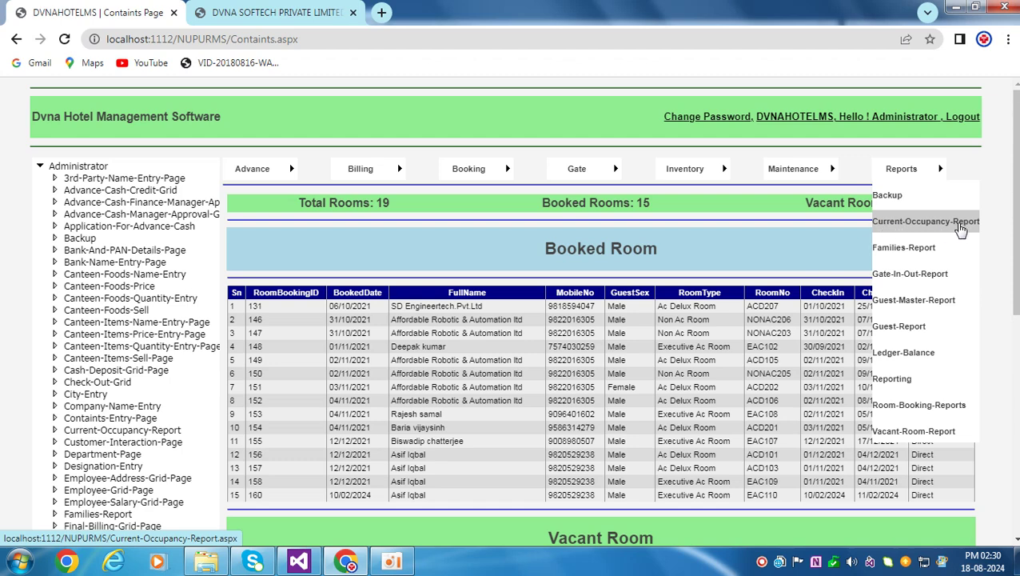
pyautogui.click(960, 228)
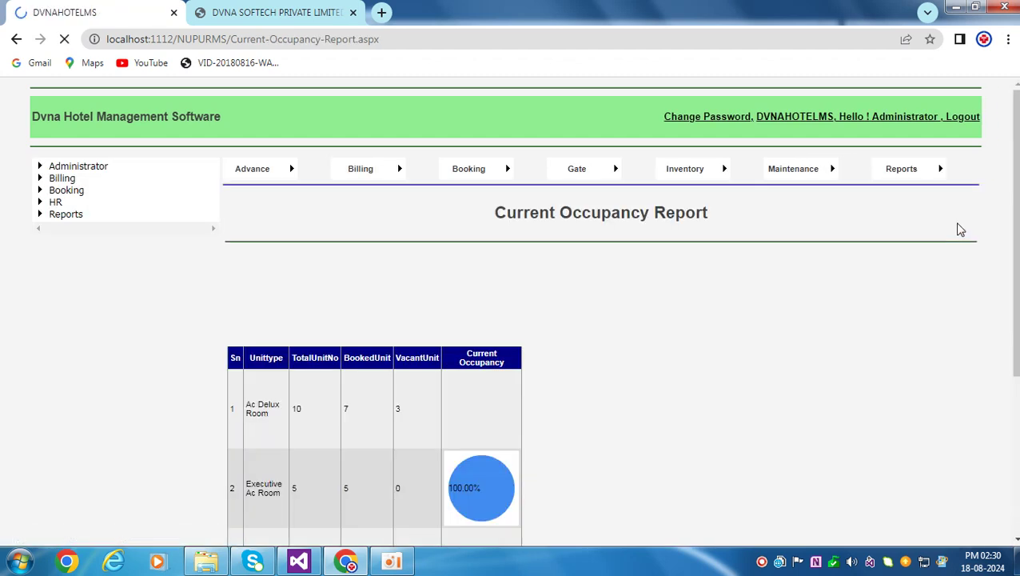
pyautogui.scroll(-1, 620, 307)
pyautogui.scroll(-3, 619, 307)
pyautogui.scroll(2, 619, 308)
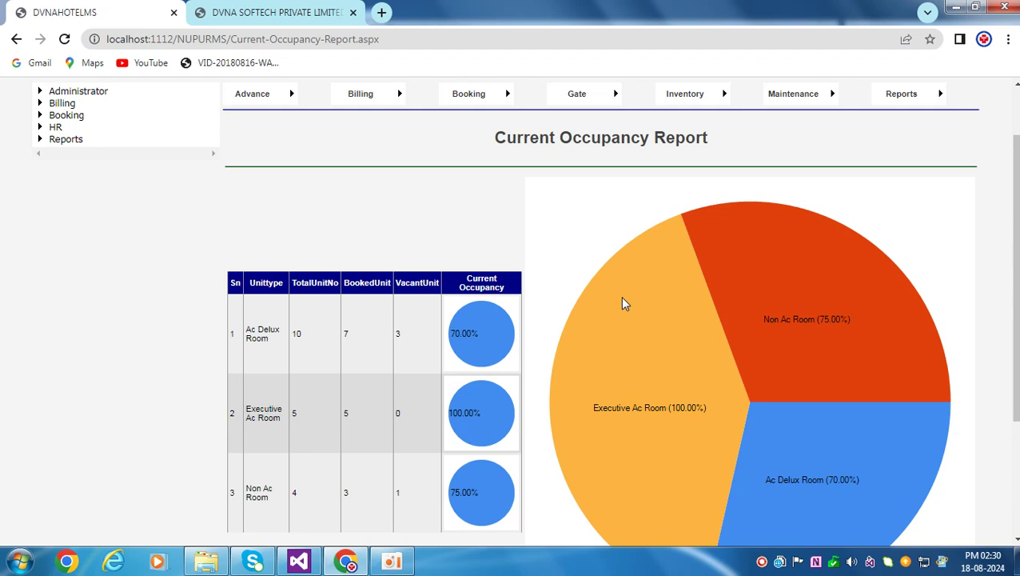
pyautogui.scroll(-2, 625, 303)
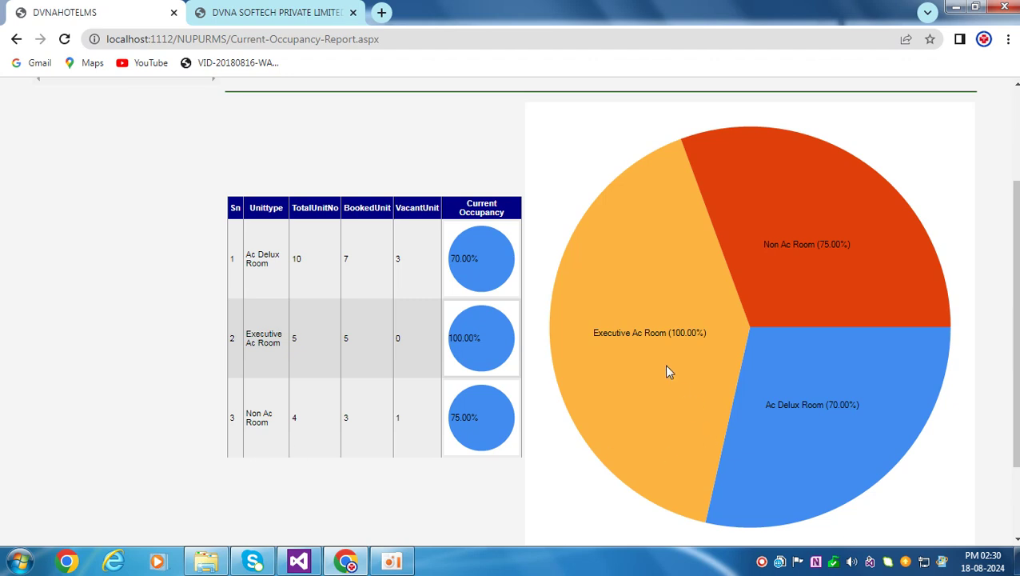
pyautogui.moveTo(594, 339); pyautogui.dragTo(703, 336)
pyautogui.scroll(-1, 740, 405)
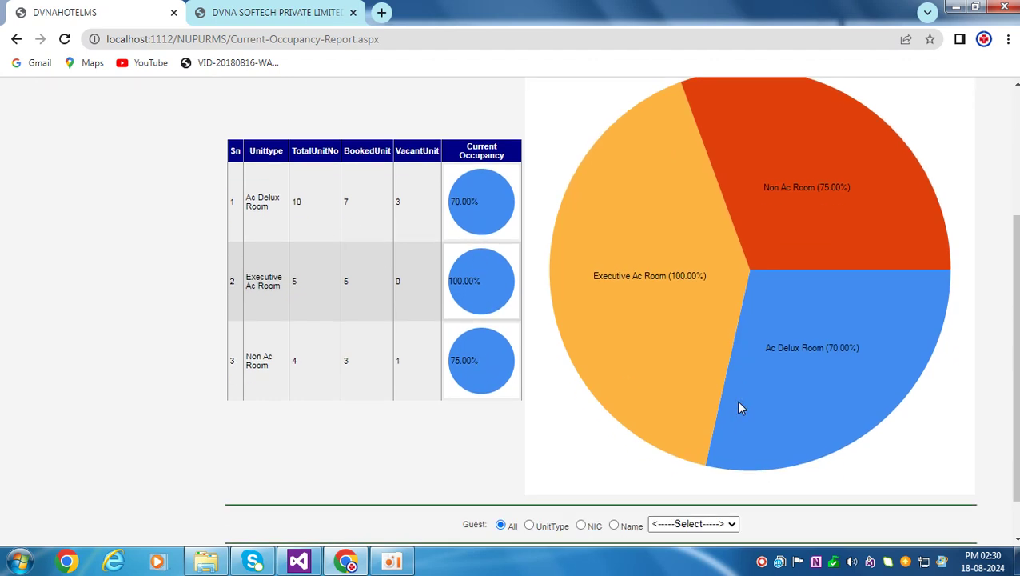
pyautogui.scroll(3, 756, 398)
pyautogui.scroll(-1, 758, 400)
pyautogui.scroll(1, 758, 399)
pyautogui.scroll(-3, 758, 399)
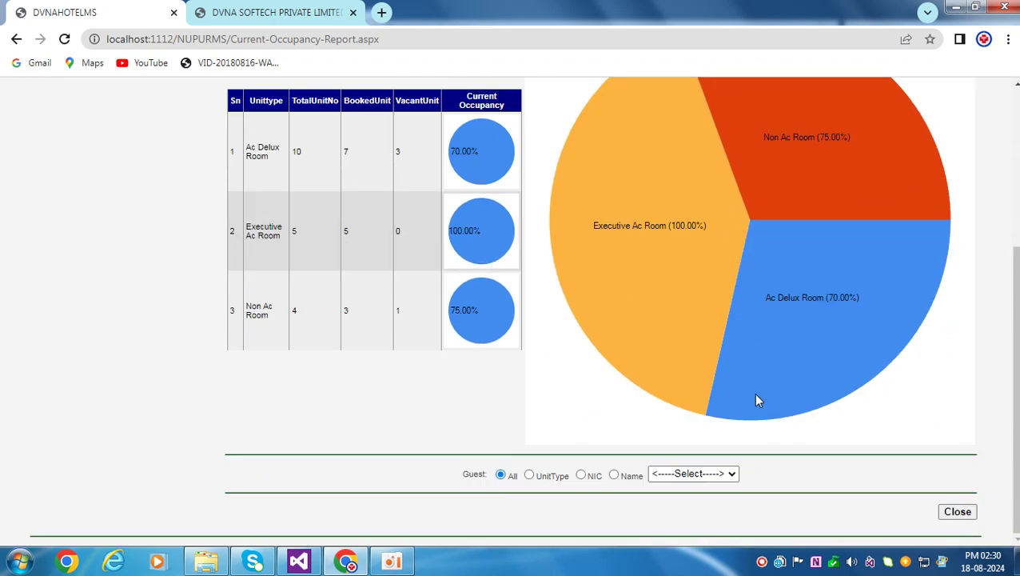
# Step: Generate the guest report for ALL guests from the occupancy page and review its rows
pyautogui.click(694, 474)
pyautogui.click(678, 502)
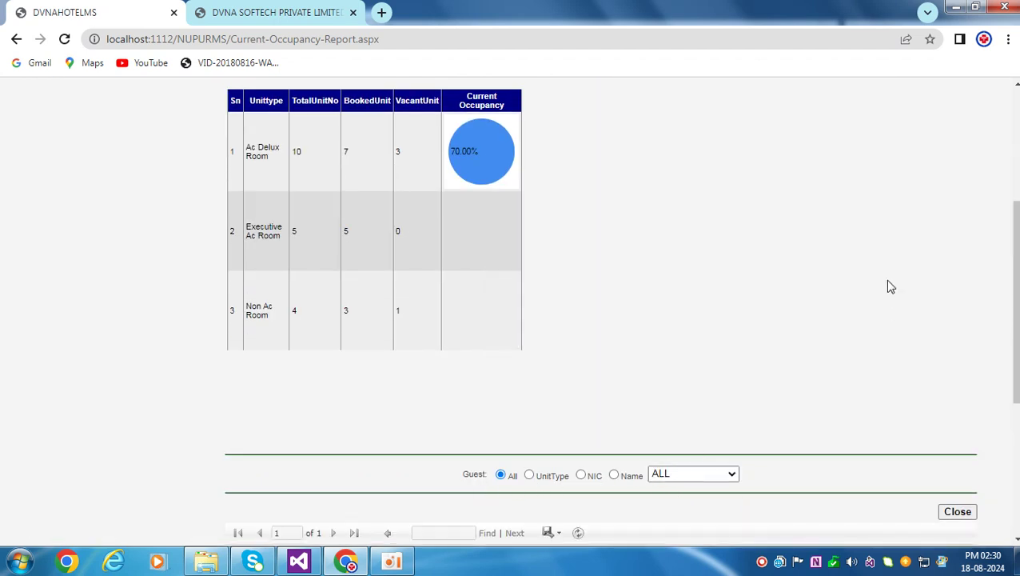
pyautogui.scroll(-4, 878, 251)
pyautogui.scroll(-3, 878, 257)
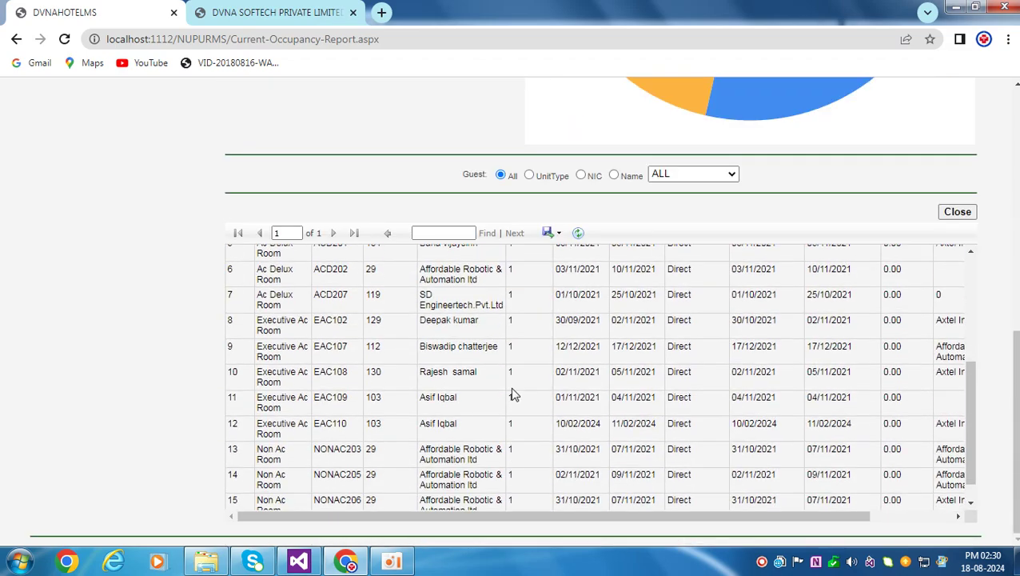
pyautogui.scroll(3, 482, 385)
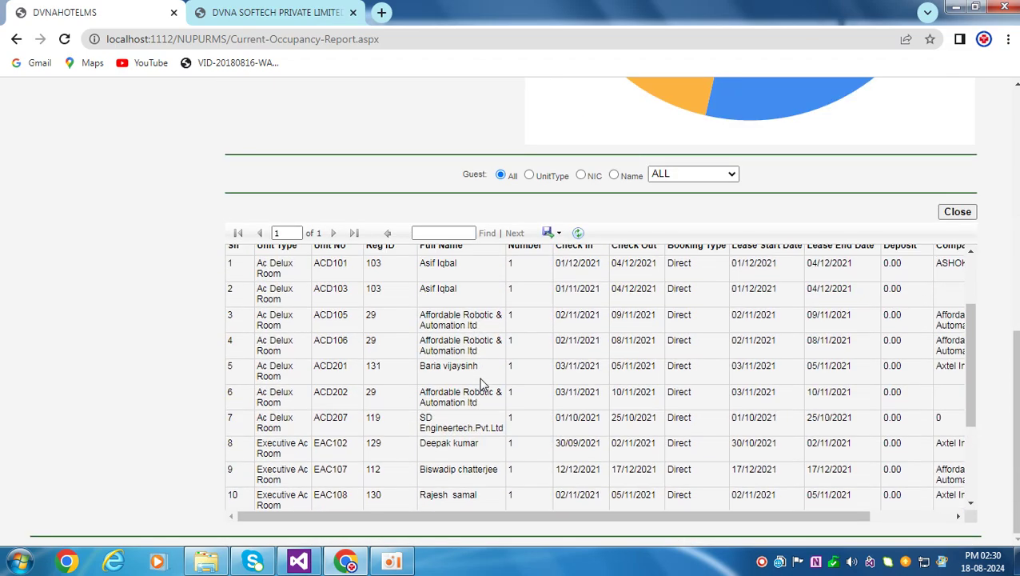
pyautogui.scroll(2, 482, 385)
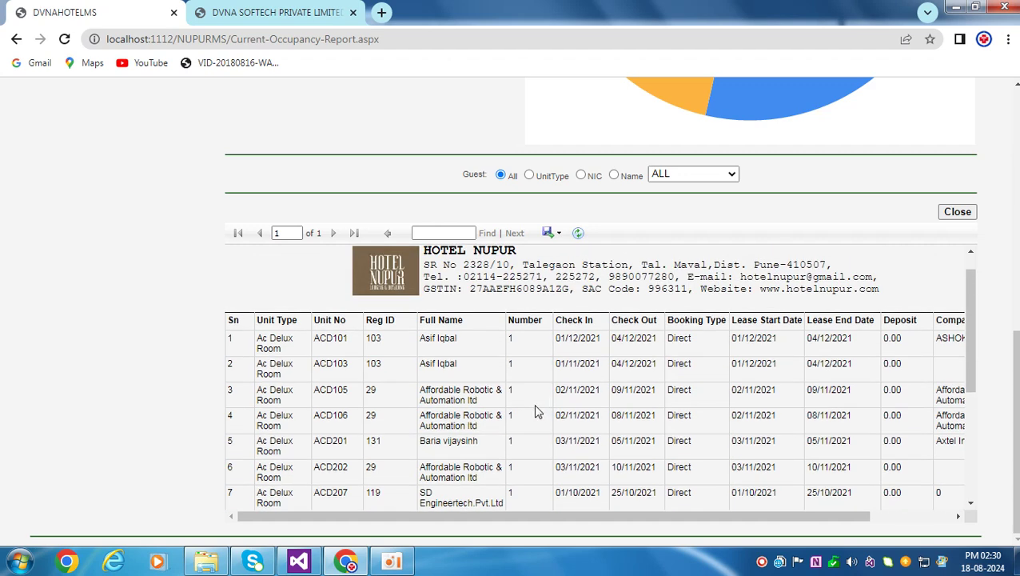
# Step: Filter the guest report by UnitType for Ac Delux Room, review it, and close the occupancy report
pyautogui.click(529, 176)
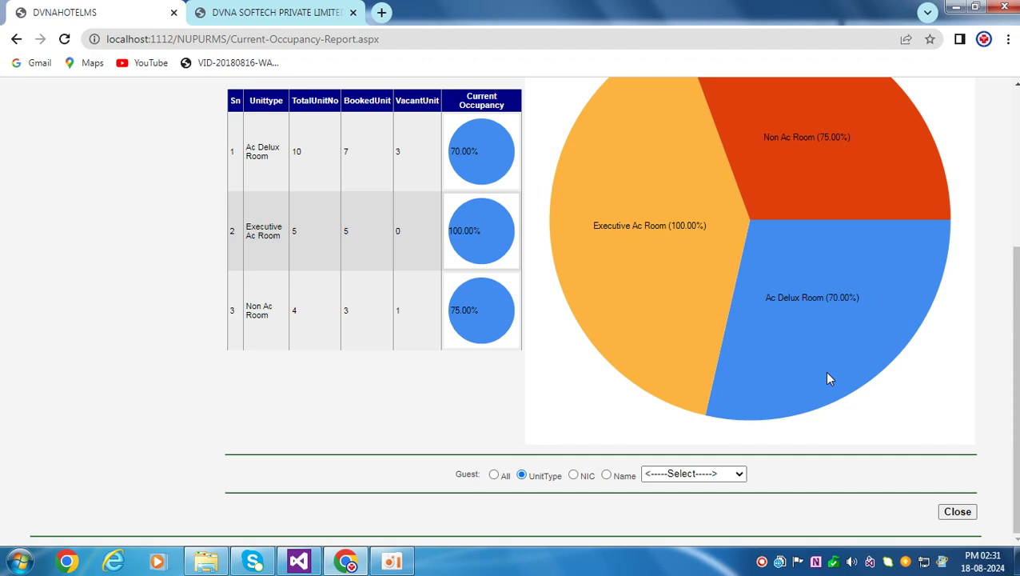
pyautogui.click(740, 474)
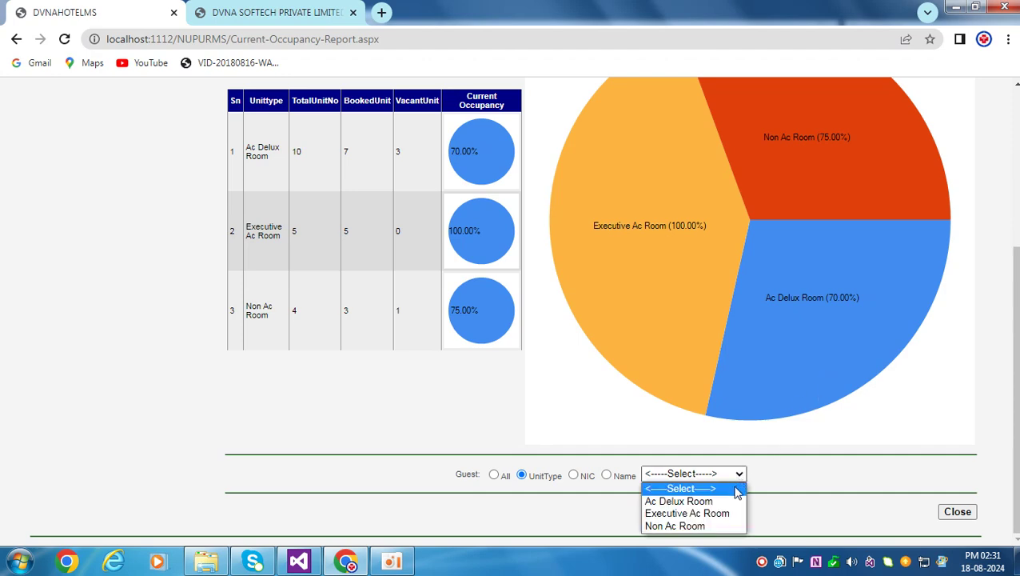
pyautogui.click(726, 503)
pyautogui.scroll(-5, 751, 258)
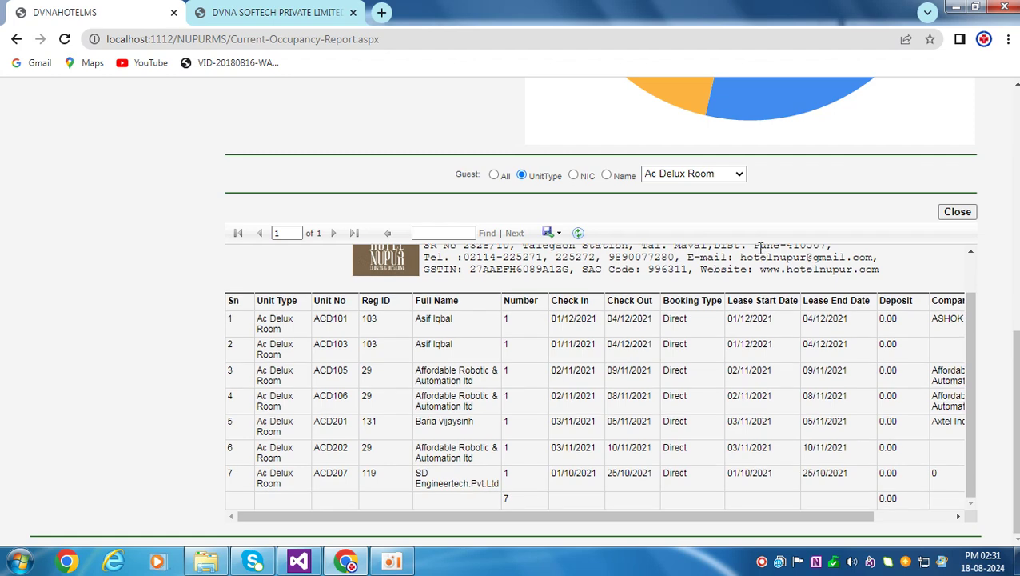
pyautogui.scroll(1, 761, 248)
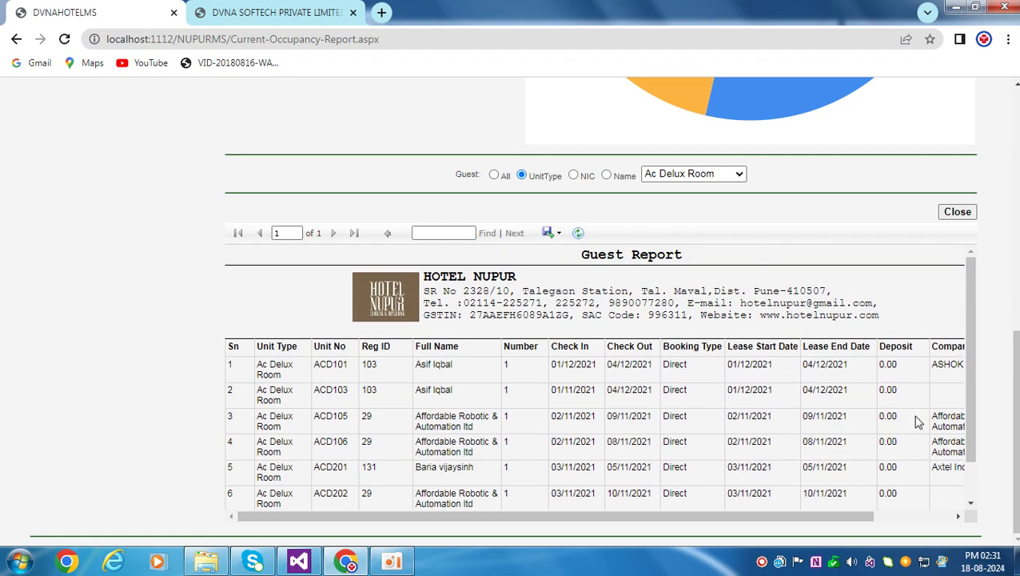
pyautogui.scroll(2, 915, 417)
pyautogui.click(958, 362)
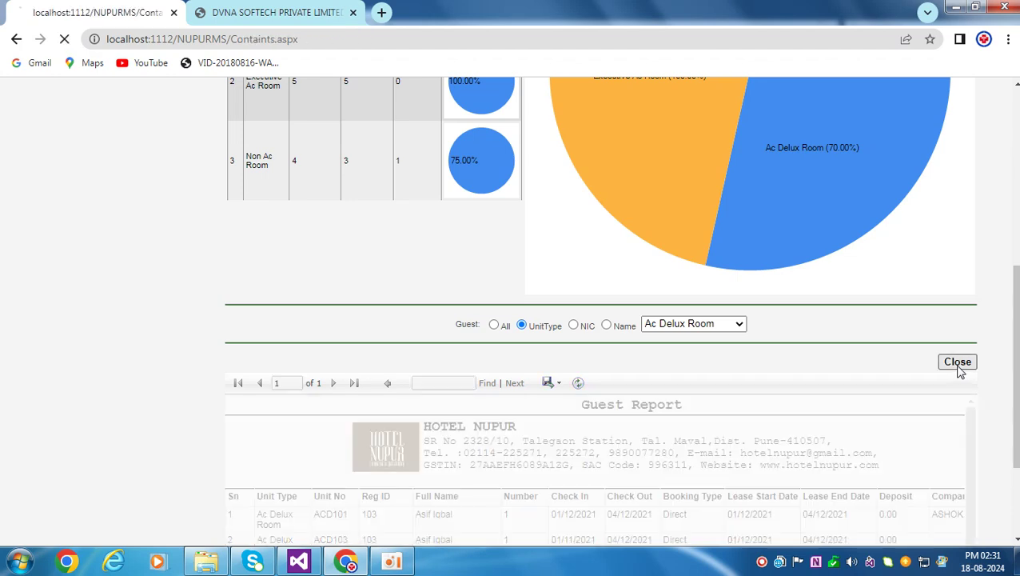
# Step: Open the Families Report for ALL families and review the unit, resident name, relation and resident card columns
pyautogui.moveTo(904, 173)
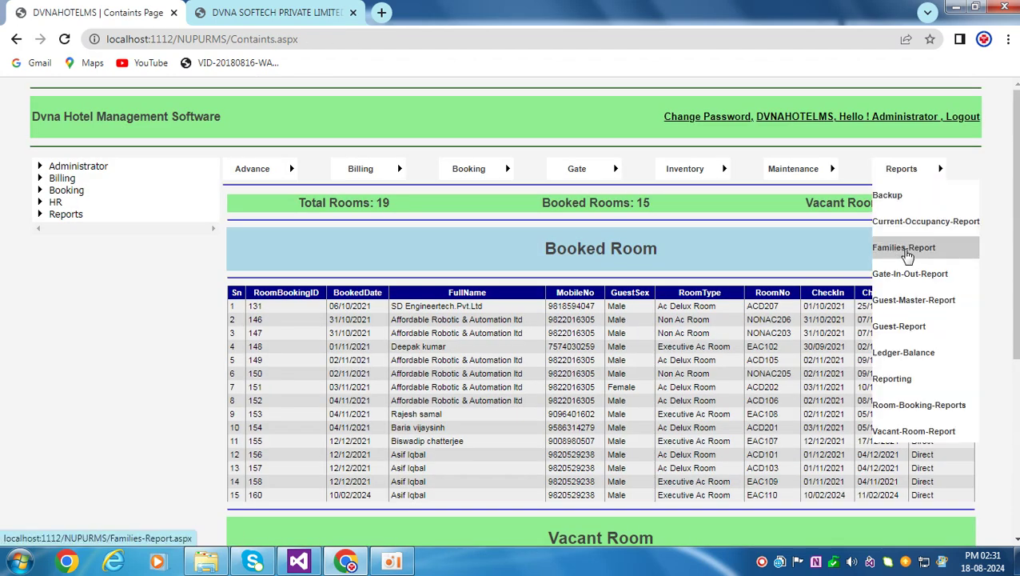
pyautogui.click(905, 249)
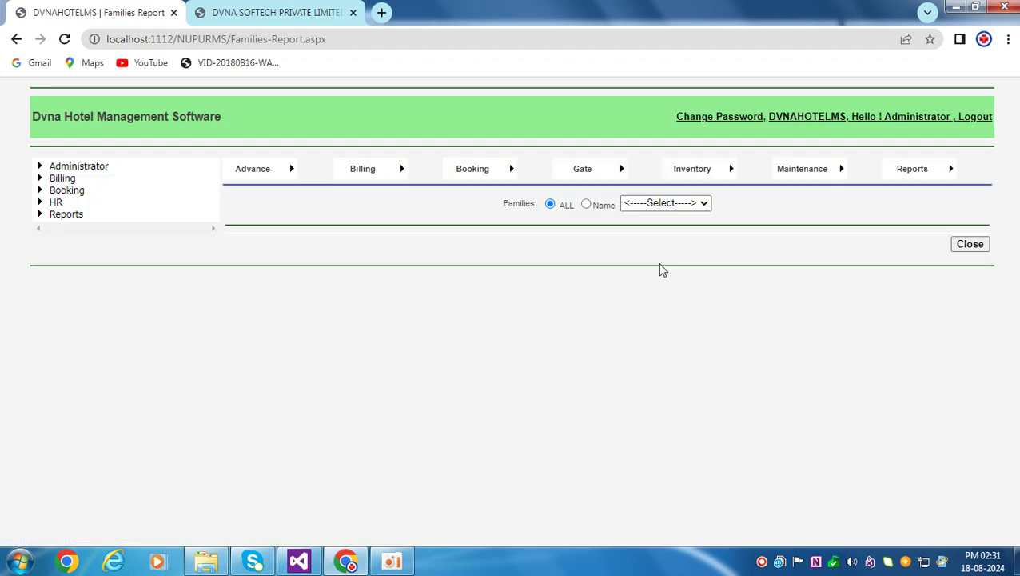
pyautogui.click(672, 203)
pyautogui.click(660, 230)
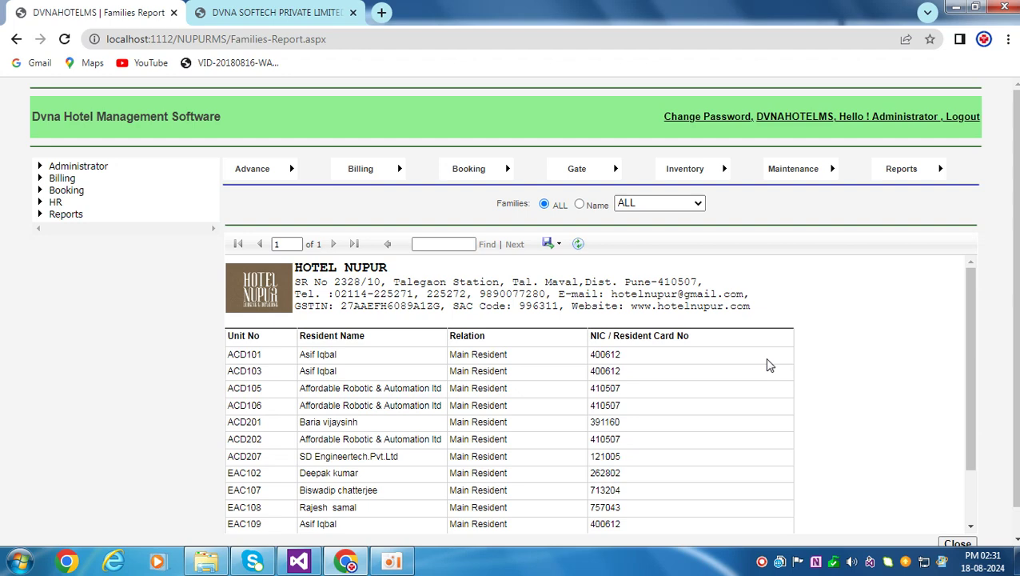
pyautogui.scroll(-5, 769, 366)
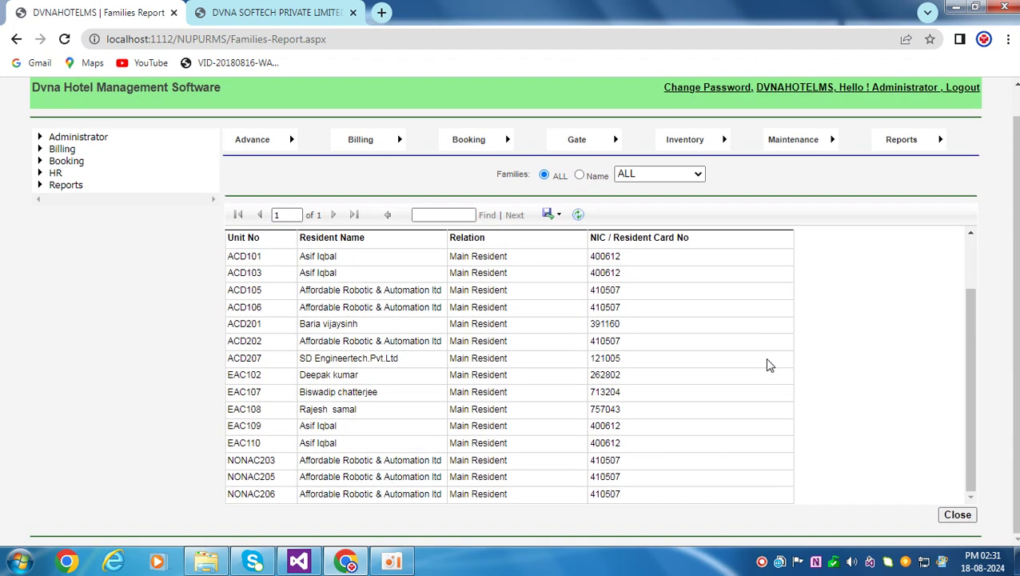
pyautogui.scroll(2, 769, 365)
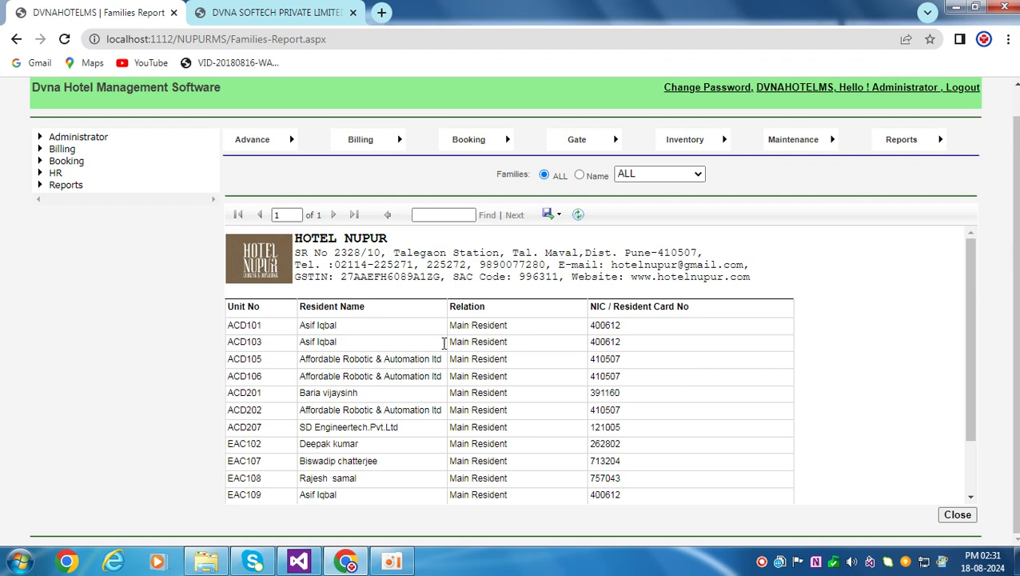
pyautogui.moveTo(282, 331); pyautogui.dragTo(231, 327)
pyautogui.moveTo(372, 329); pyautogui.dragTo(274, 341)
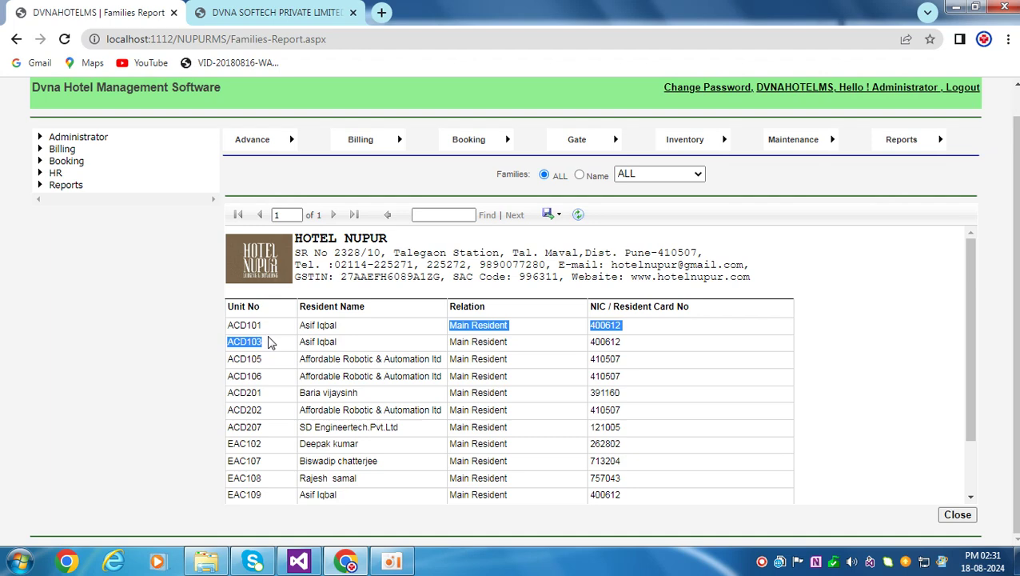
pyautogui.click(657, 322)
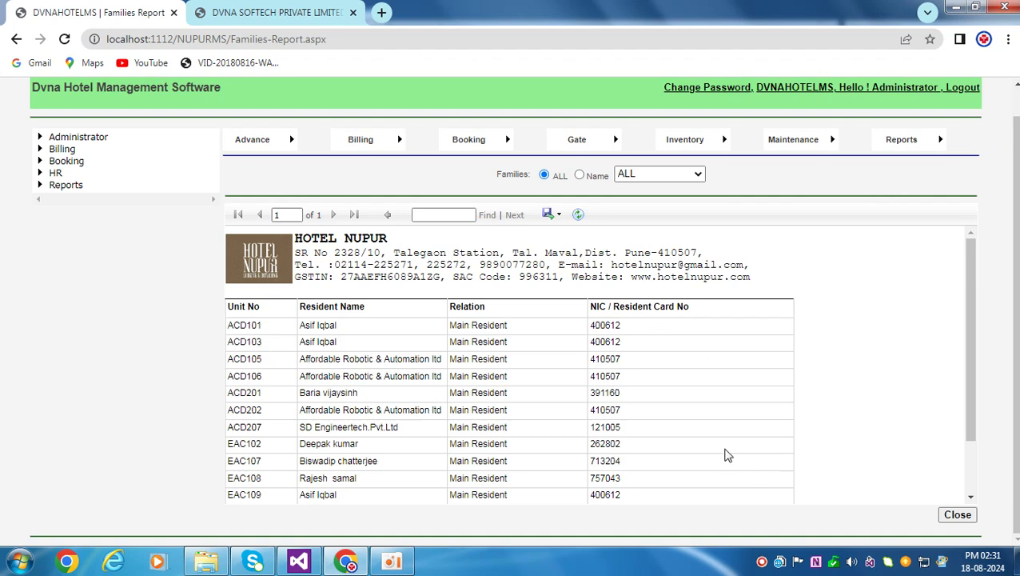
pyautogui.scroll(2, 977, 324)
pyautogui.scroll(-3, 977, 324)
# Step: Open the Gate In Out Report and set its From Date to 18/08/2010
pyautogui.moveTo(920, 171)
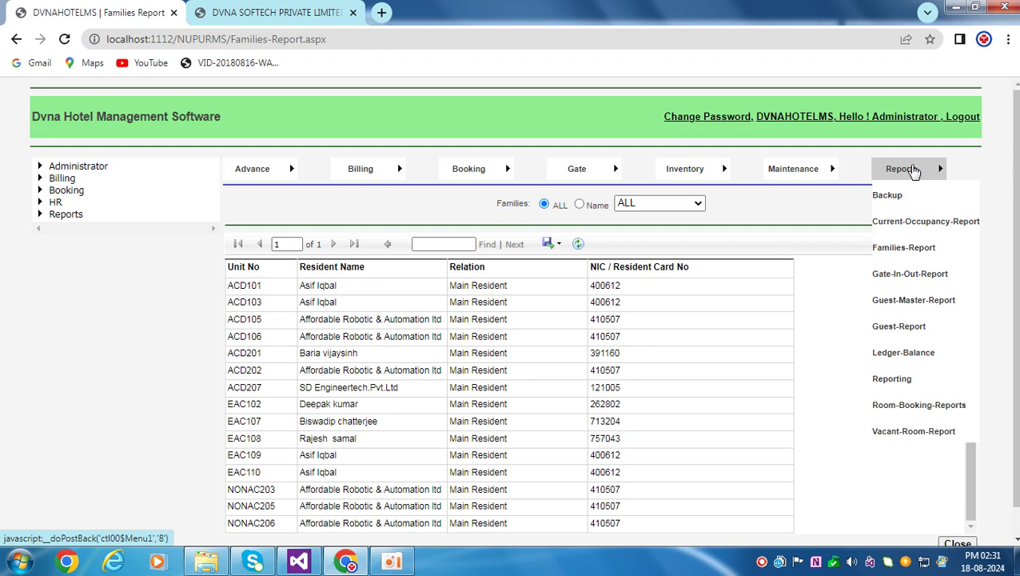
pyautogui.click(909, 275)
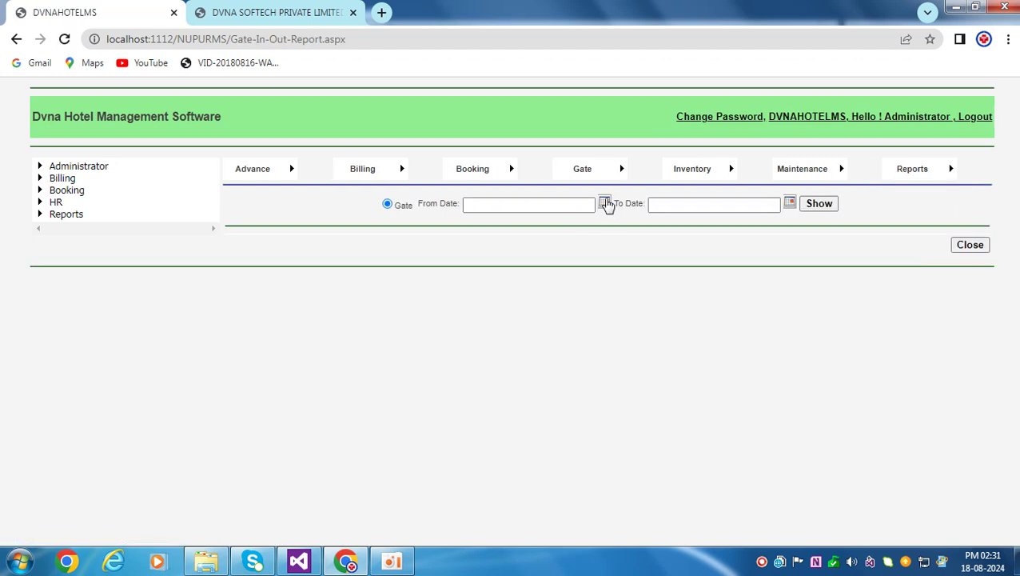
pyautogui.click(604, 203)
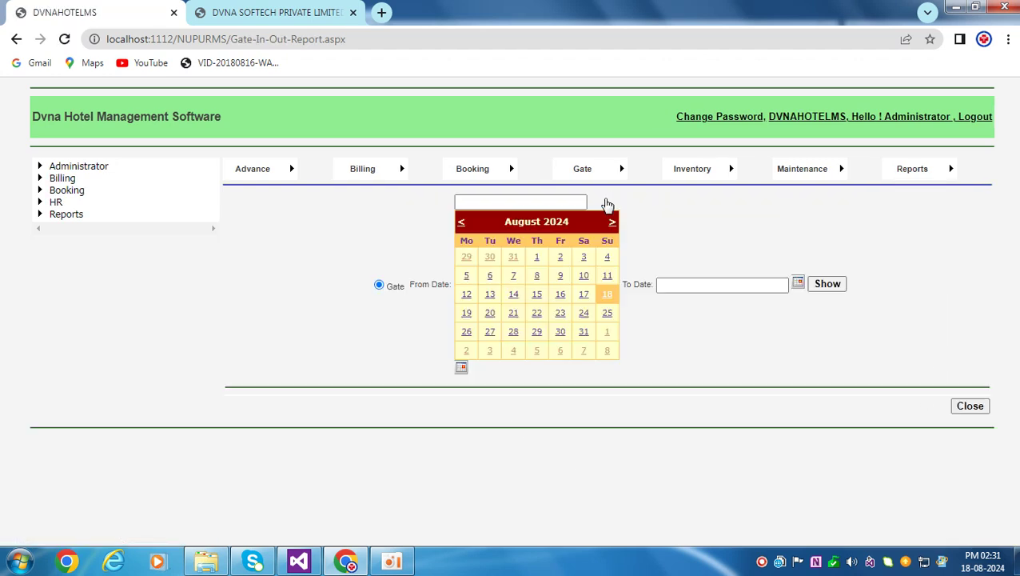
pyautogui.click(607, 294)
pyautogui.click(537, 205)
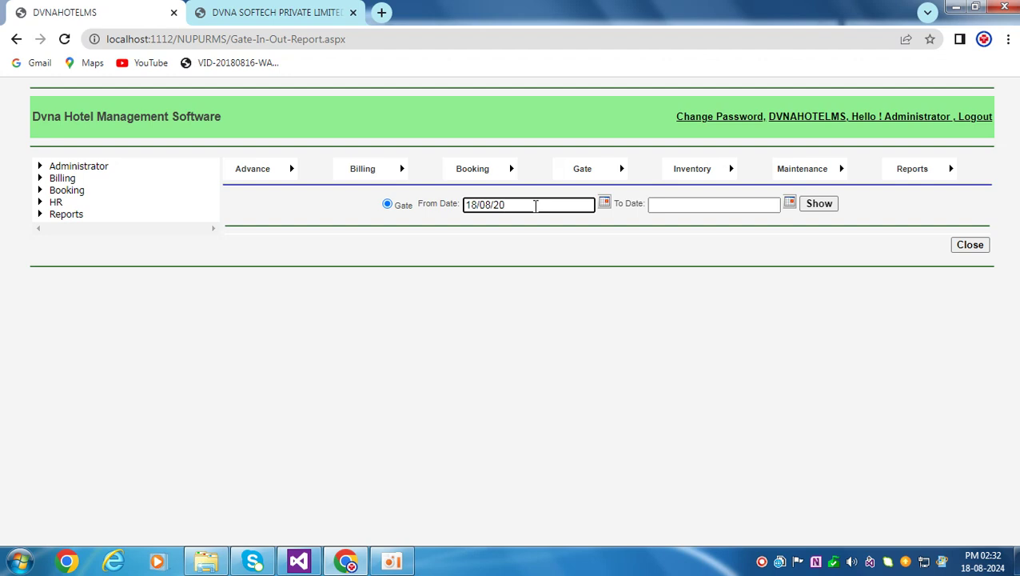
pyautogui.click(753, 297)
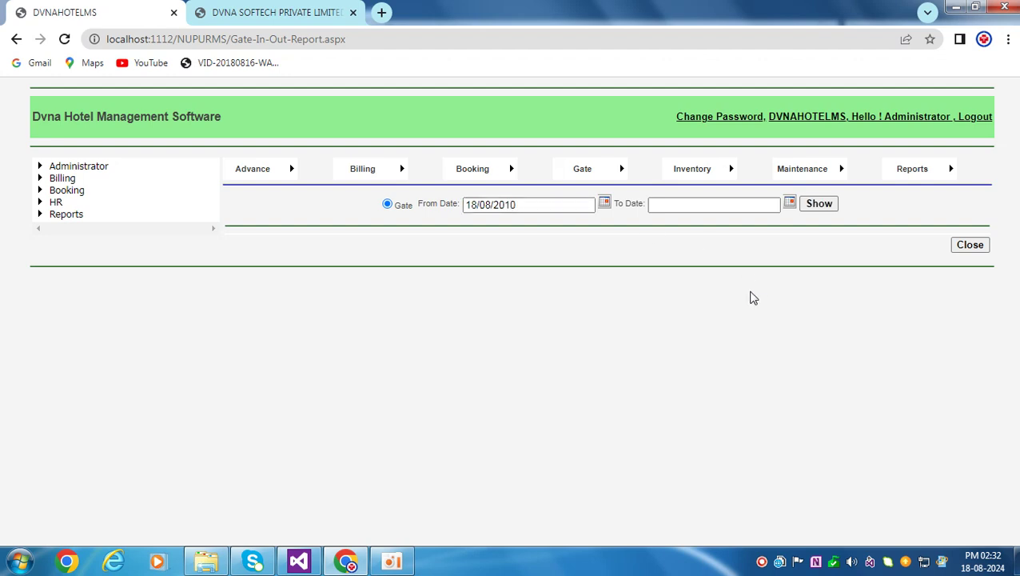
# Step: Set the To Date to 18/08/2024 and show the gate in/out report for that period
pyautogui.click(789, 203)
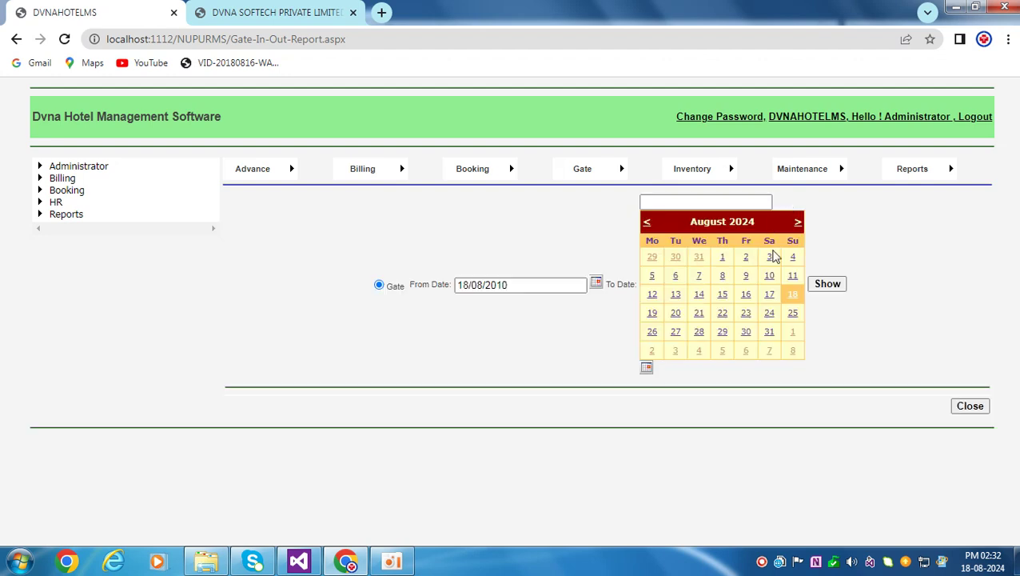
pyautogui.click(793, 301)
pyautogui.click(824, 209)
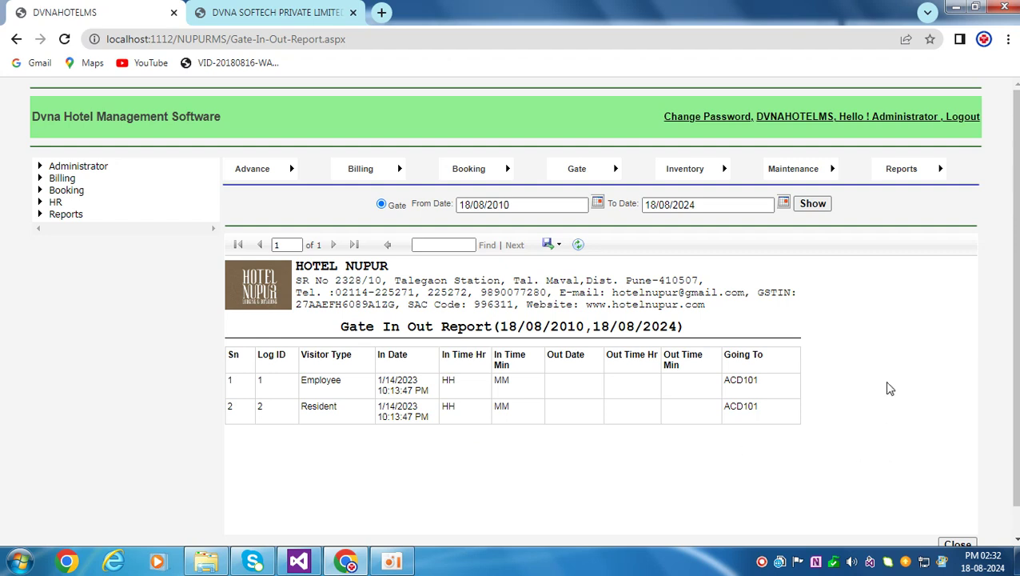
pyautogui.moveTo(586, 168)
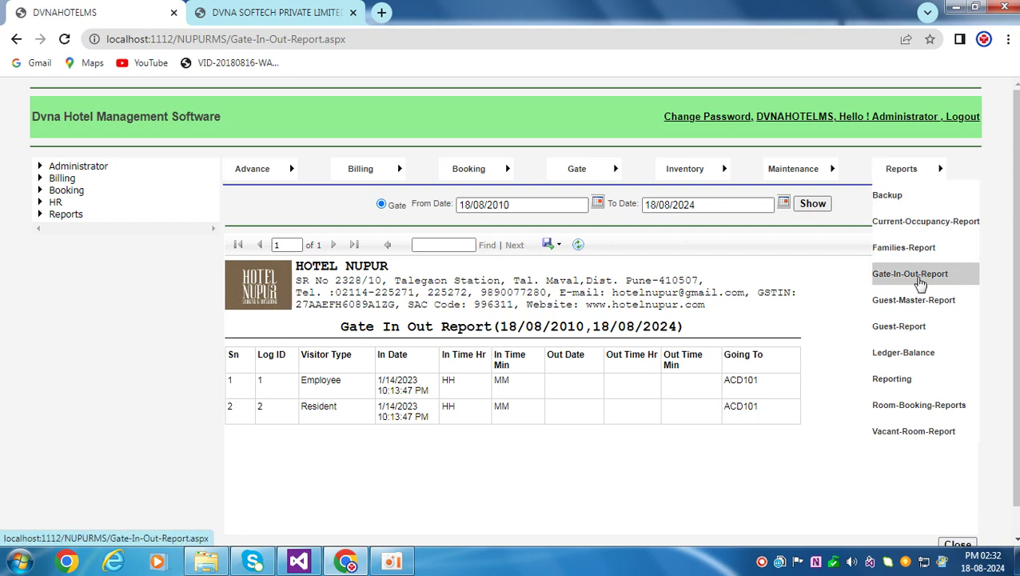
# Step: Open the Guest Master Report and show it for ALL guests
pyautogui.click(898, 304)
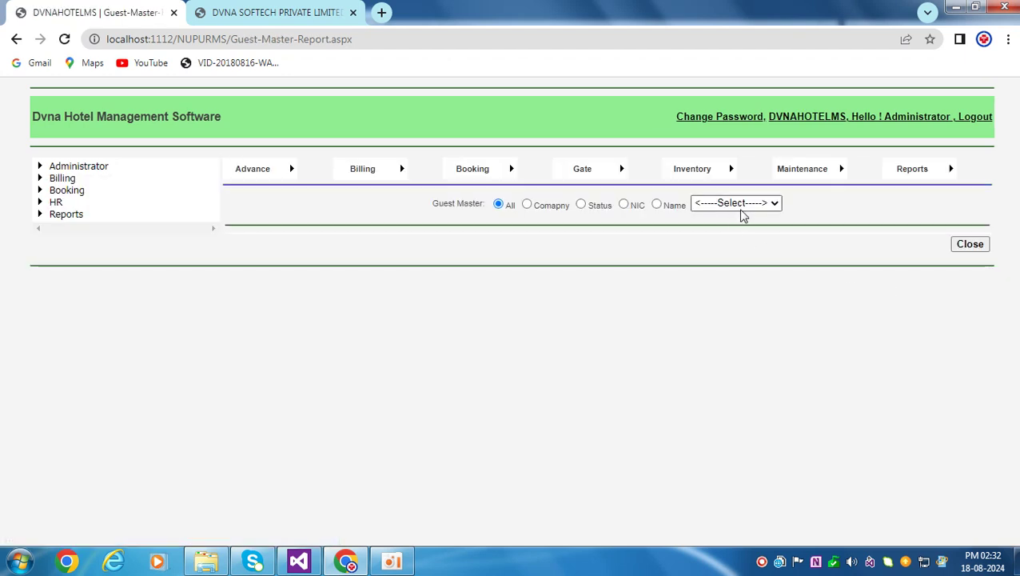
pyautogui.click(751, 202)
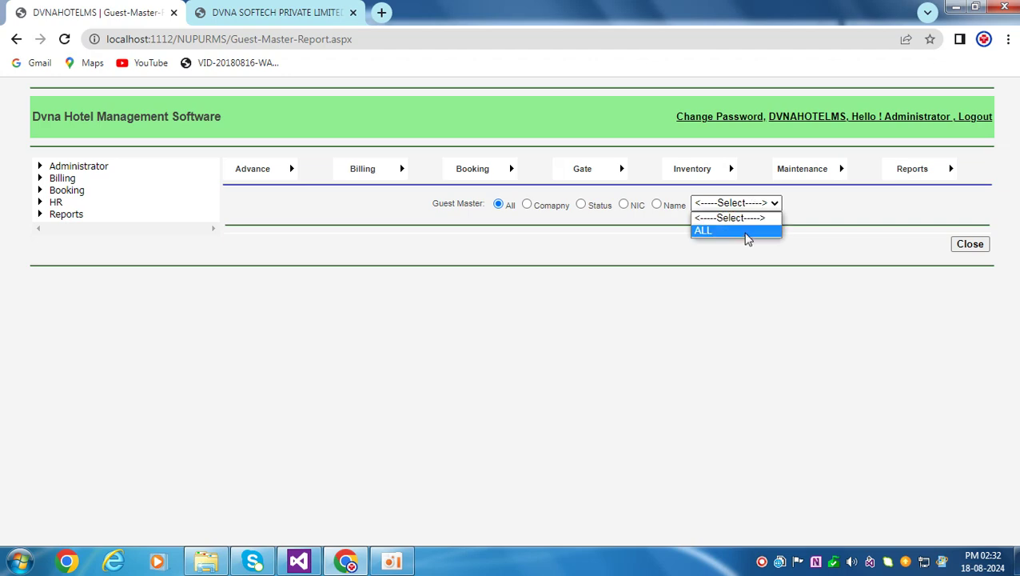
pyautogui.click(742, 232)
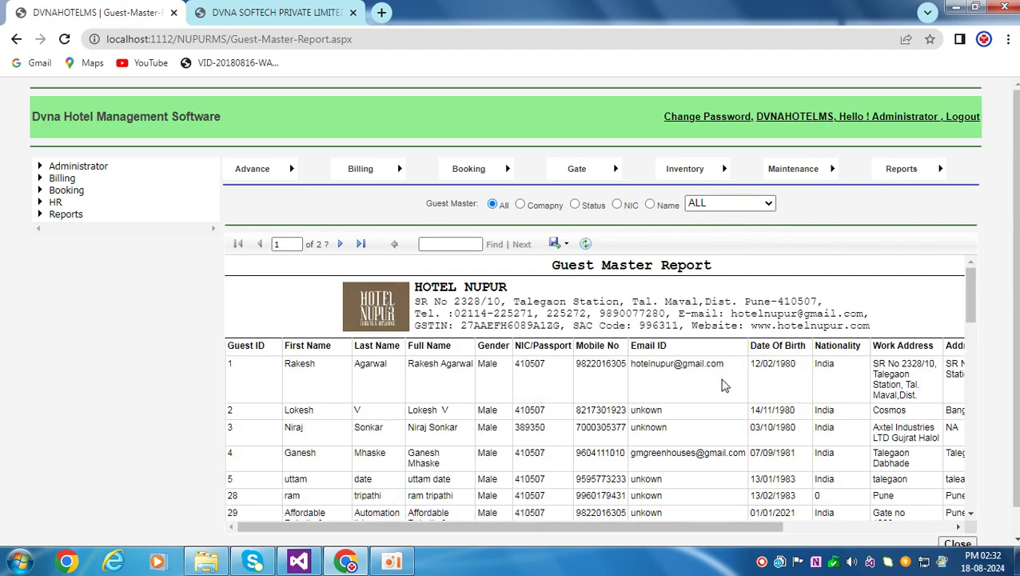
# Step: Examine the guest master rows and all columns, from Guest ID and contact details through work address, resident status and registration date
pyautogui.scroll(-5, 724, 382)
pyautogui.scroll(5, 720, 369)
pyautogui.moveTo(965, 283); pyautogui.dragTo(968, 499)
pyautogui.moveTo(740, 528); pyautogui.dragTo(945, 526)
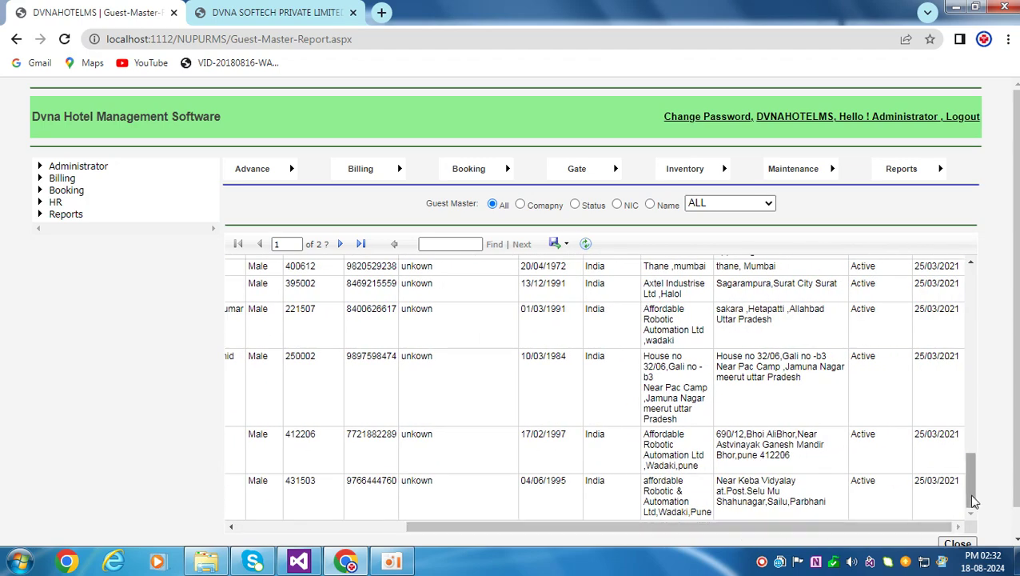
pyautogui.moveTo(973, 480); pyautogui.dragTo(971, 264)
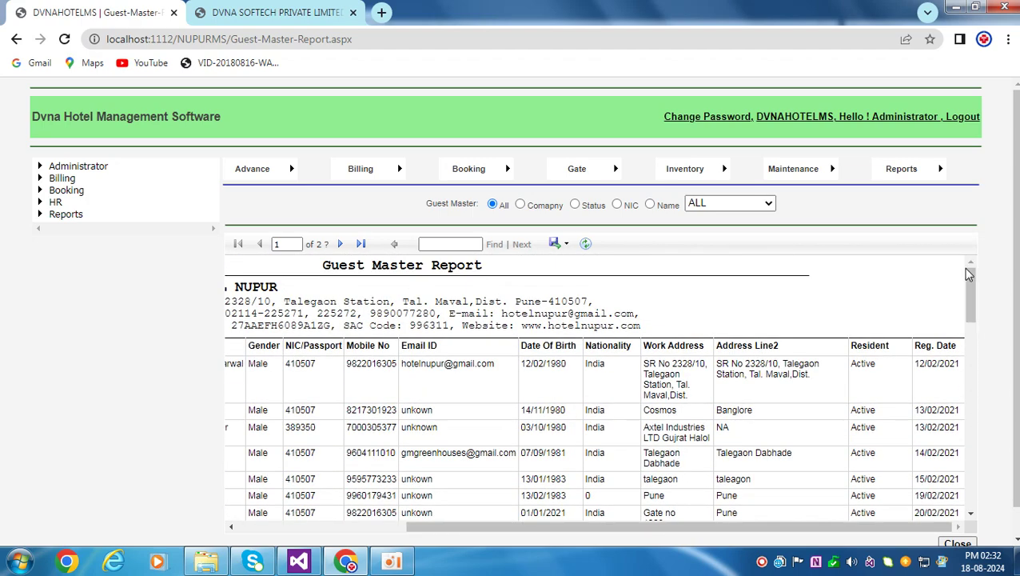
pyautogui.moveTo(431, 532); pyautogui.dragTo(270, 546)
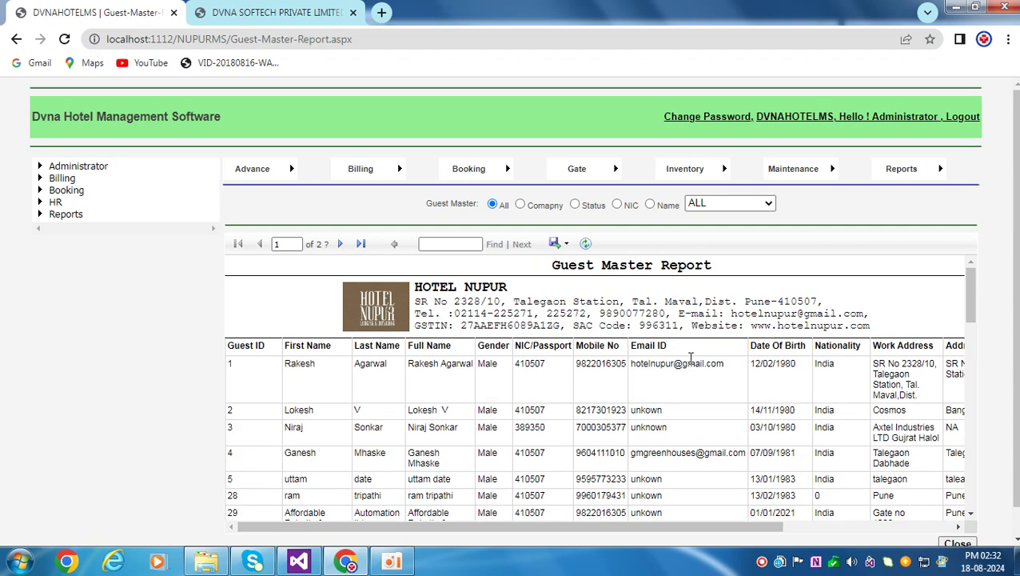
pyautogui.scroll(-15, 719, 376)
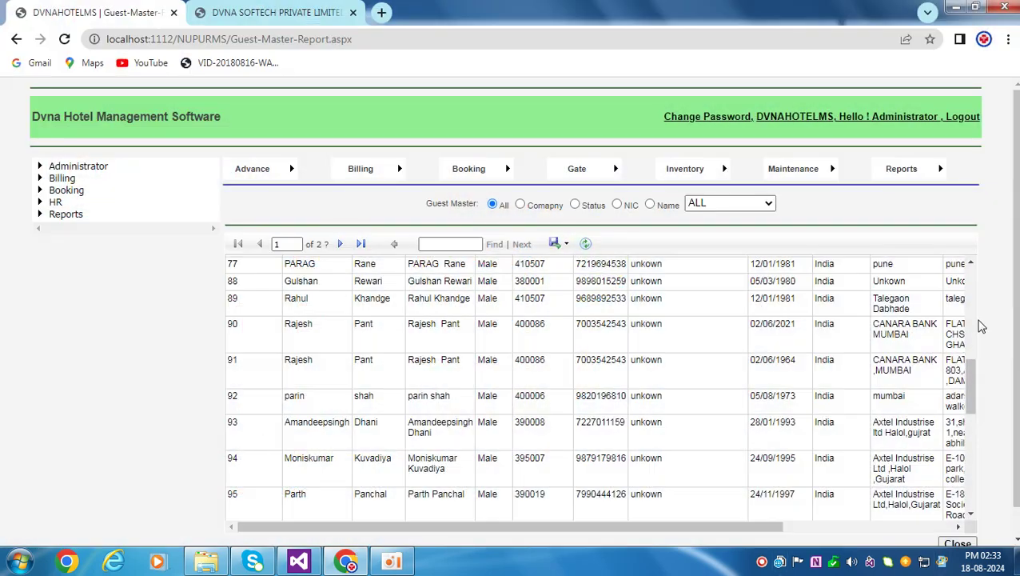
pyautogui.scroll(15, 968, 271)
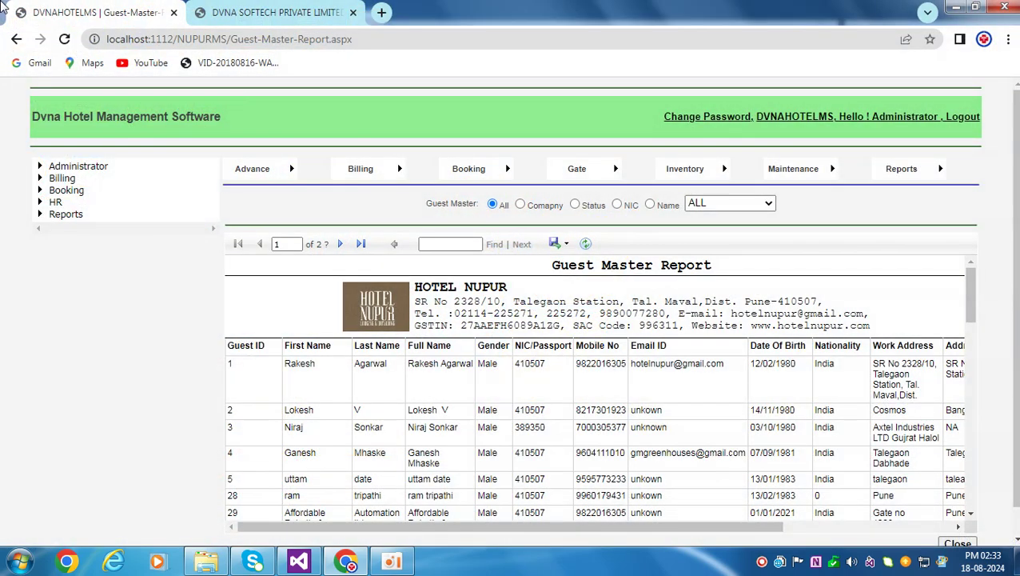
# Step: Open the Guest Report for ALL guests and review the unit, check-in, check-out and booking type columns
pyautogui.moveTo(928, 178)
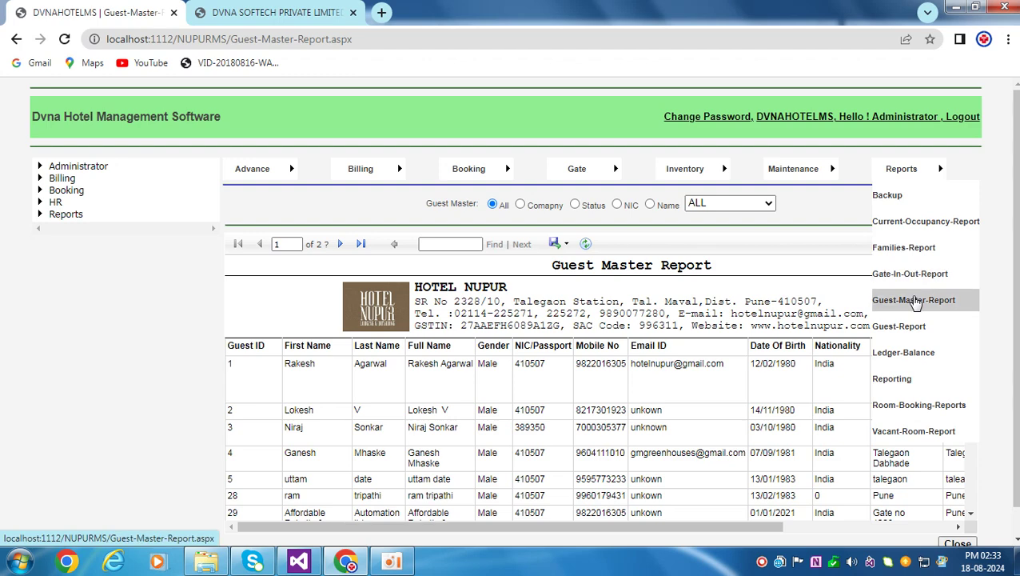
pyautogui.click(906, 327)
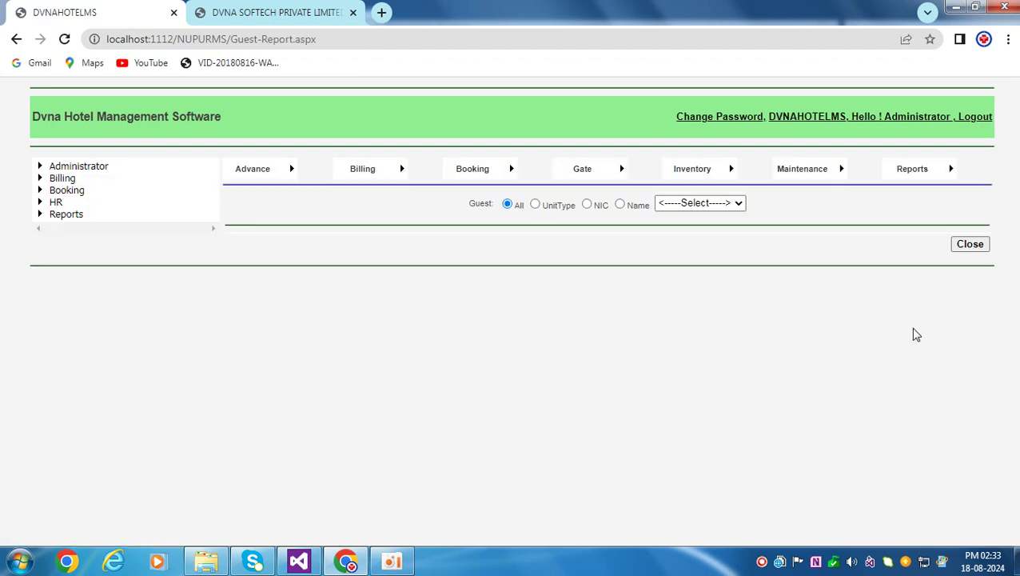
pyautogui.click(706, 205)
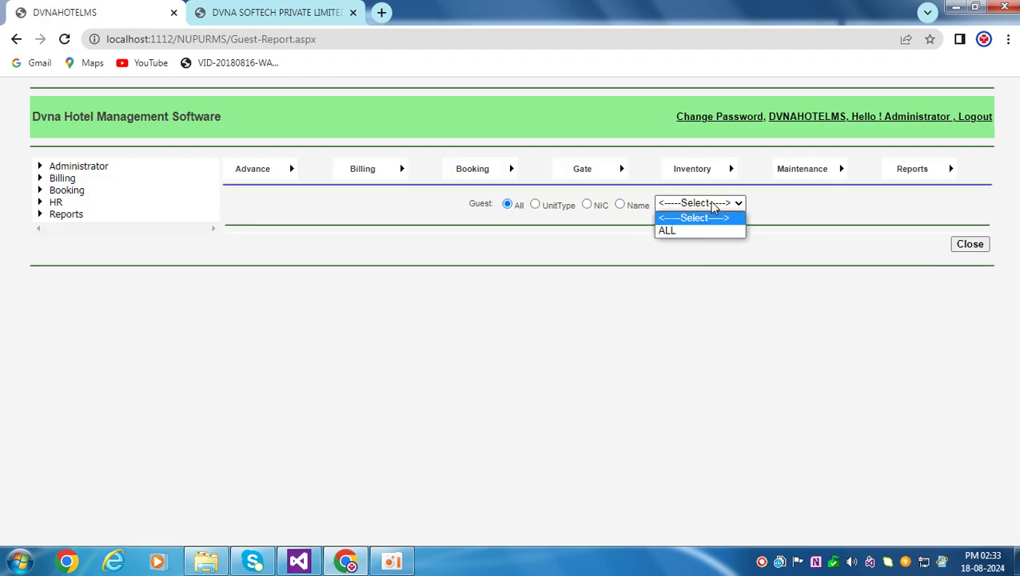
pyautogui.click(698, 231)
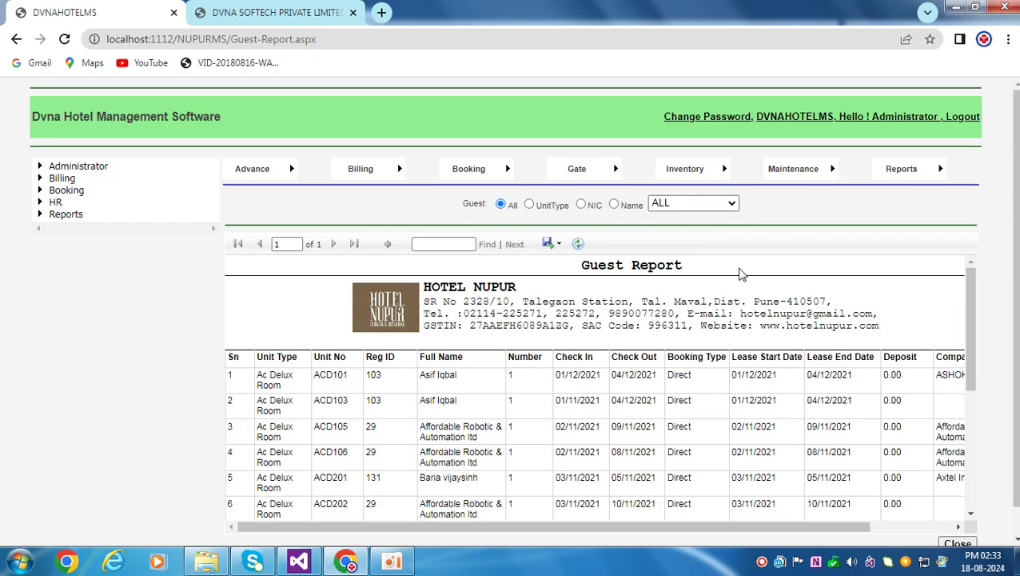
pyautogui.scroll(-2, 713, 338)
pyautogui.scroll(-3, 714, 336)
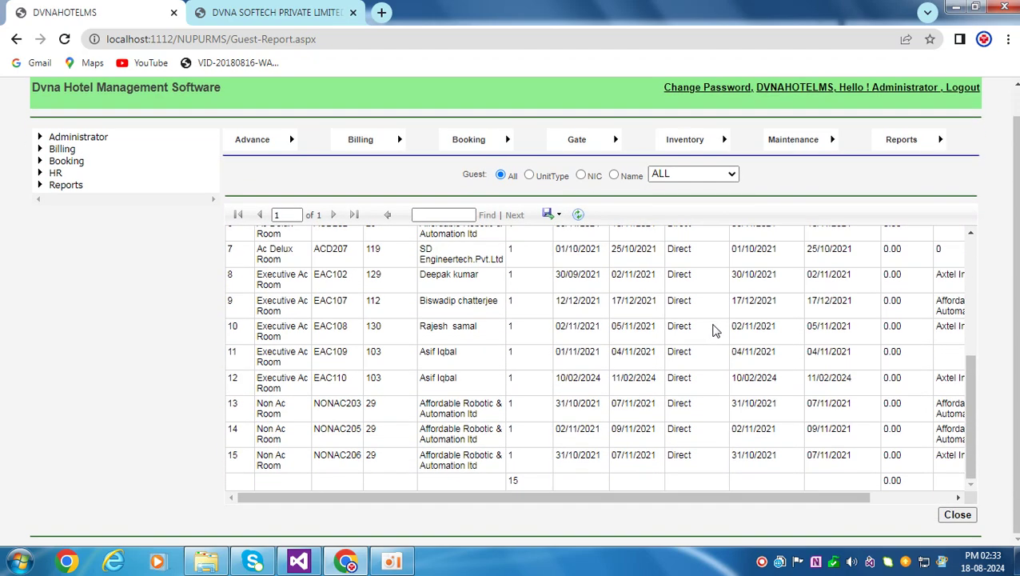
pyautogui.scroll(2, 715, 332)
pyautogui.scroll(3, 716, 331)
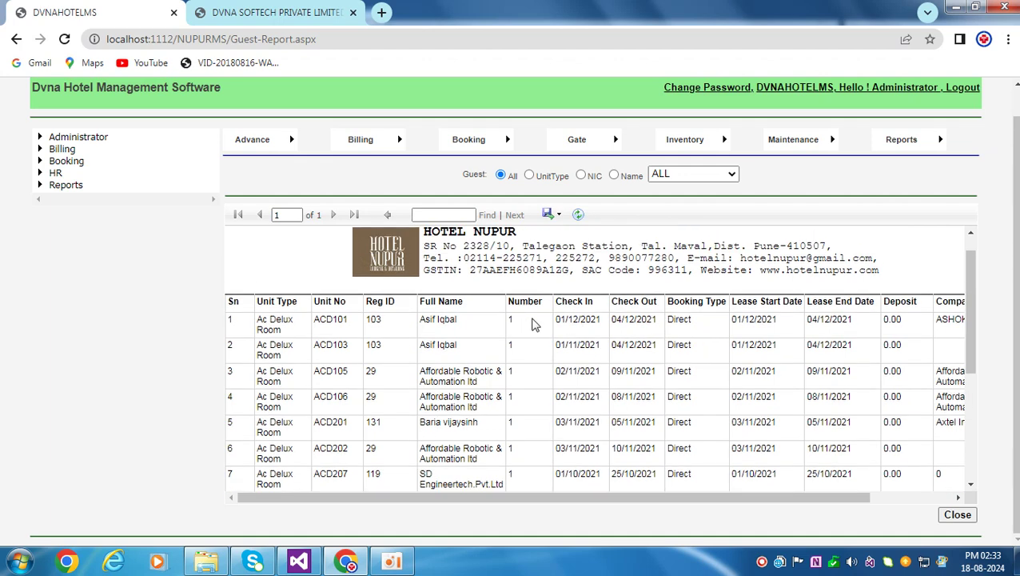
# Step: Reload the Guest Report for ALL guests and export it as a PDF
pyautogui.moveTo(901, 142)
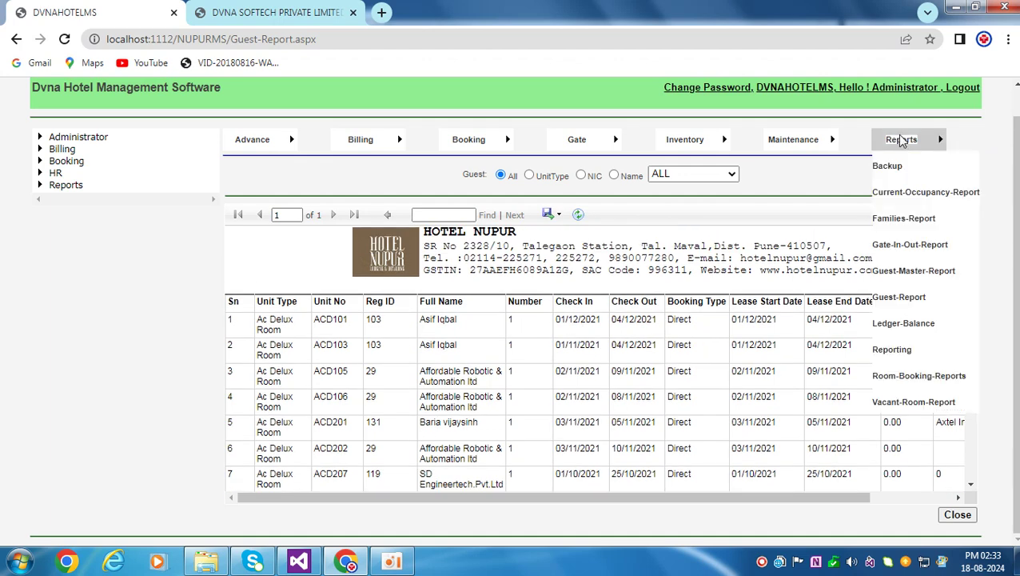
pyautogui.click(898, 297)
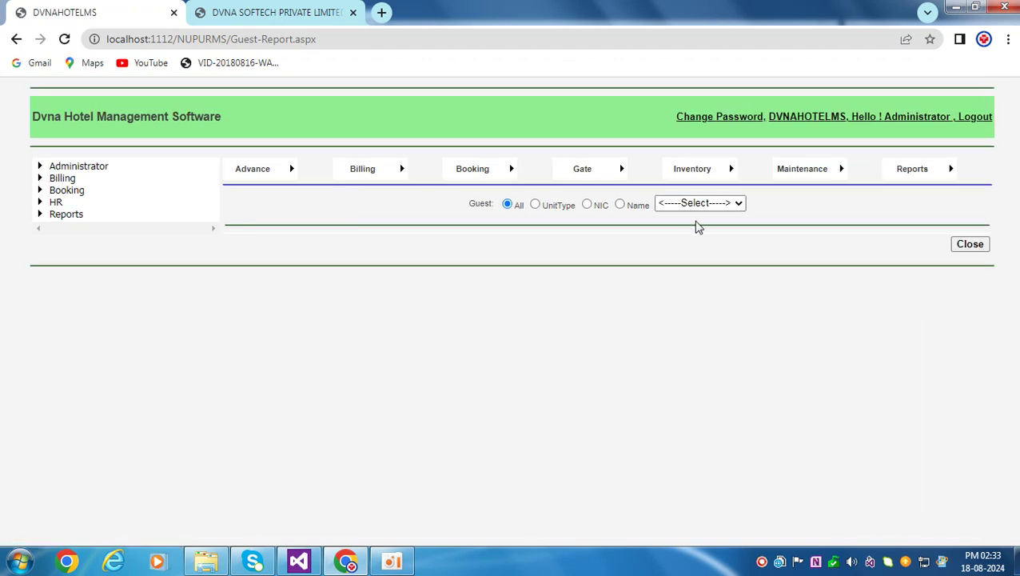
pyautogui.click(722, 204)
pyautogui.click(693, 233)
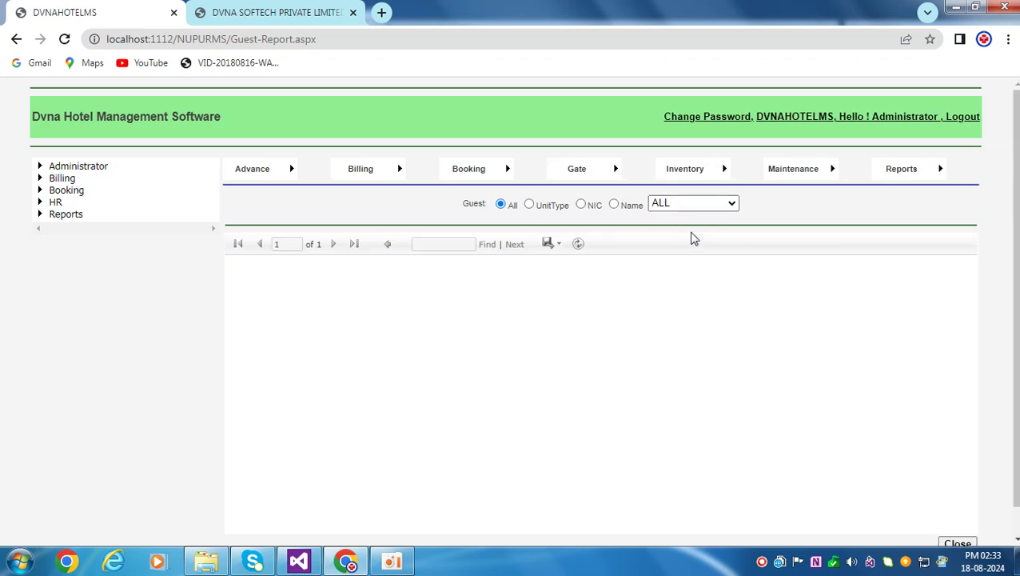
pyautogui.scroll(-1, 690, 236)
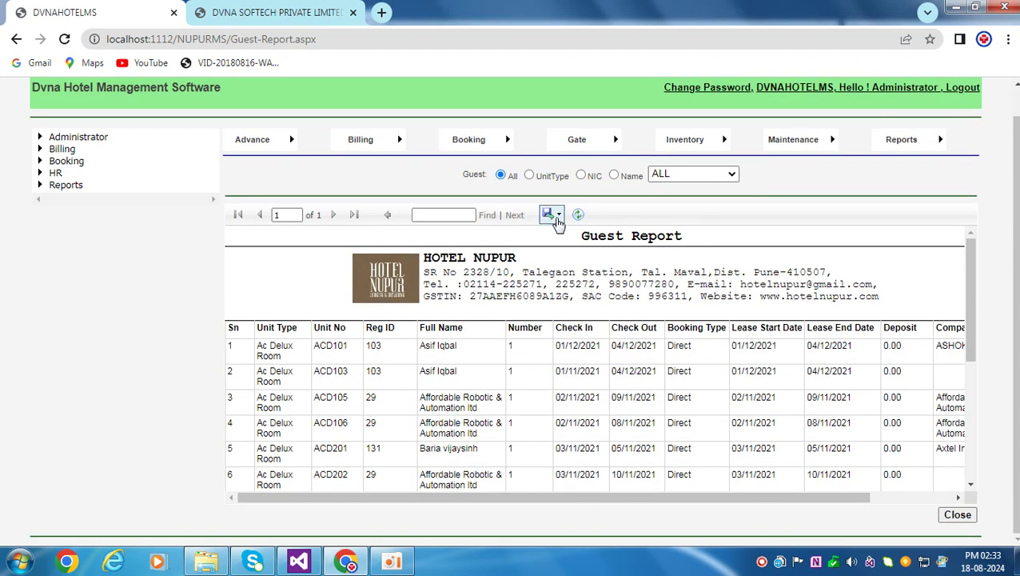
pyautogui.click(548, 214)
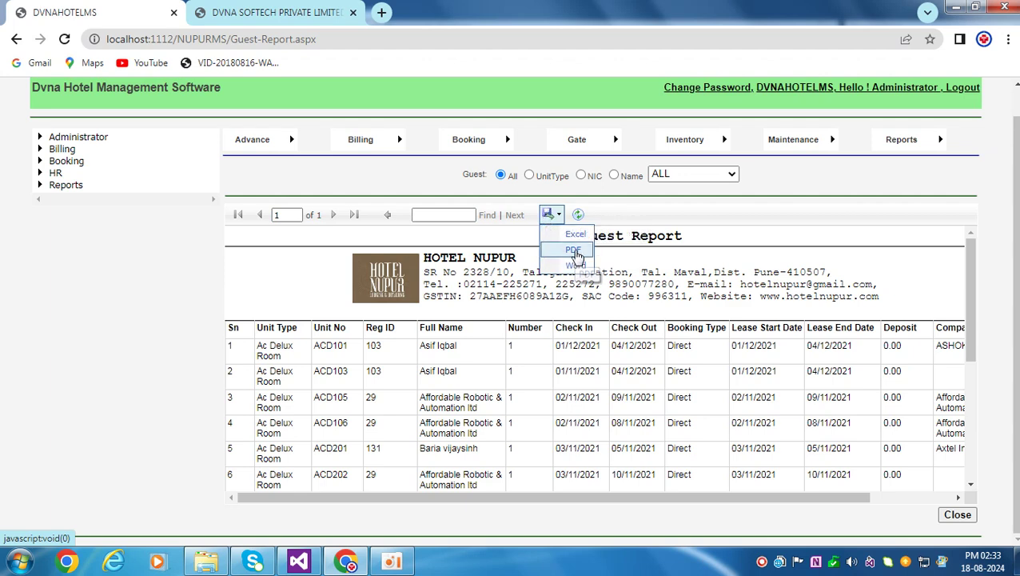
pyautogui.click(575, 252)
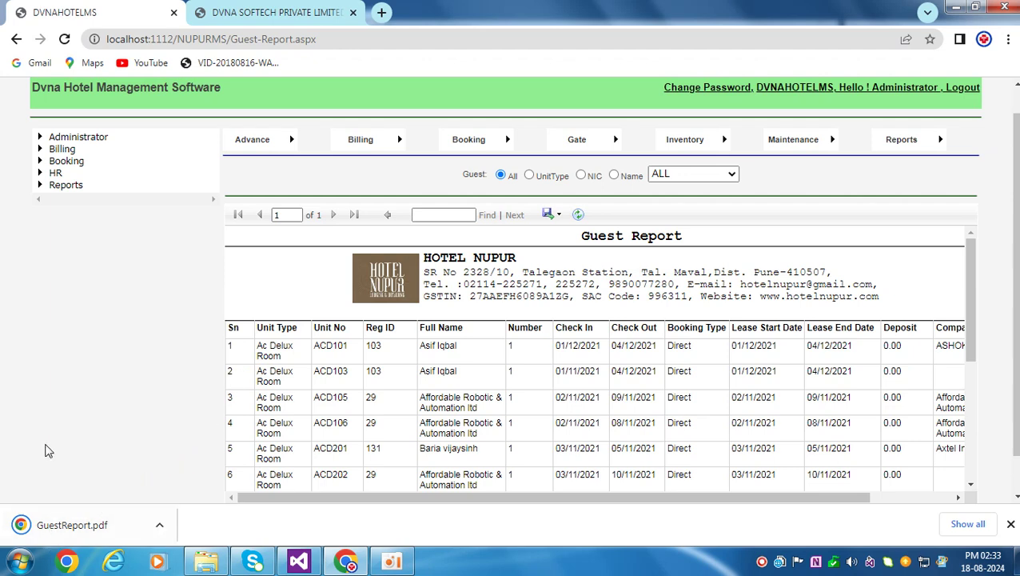
# Step: Open the downloaded GuestReport.pdf, look through its guest rows, and close it
pyautogui.click(74, 531)
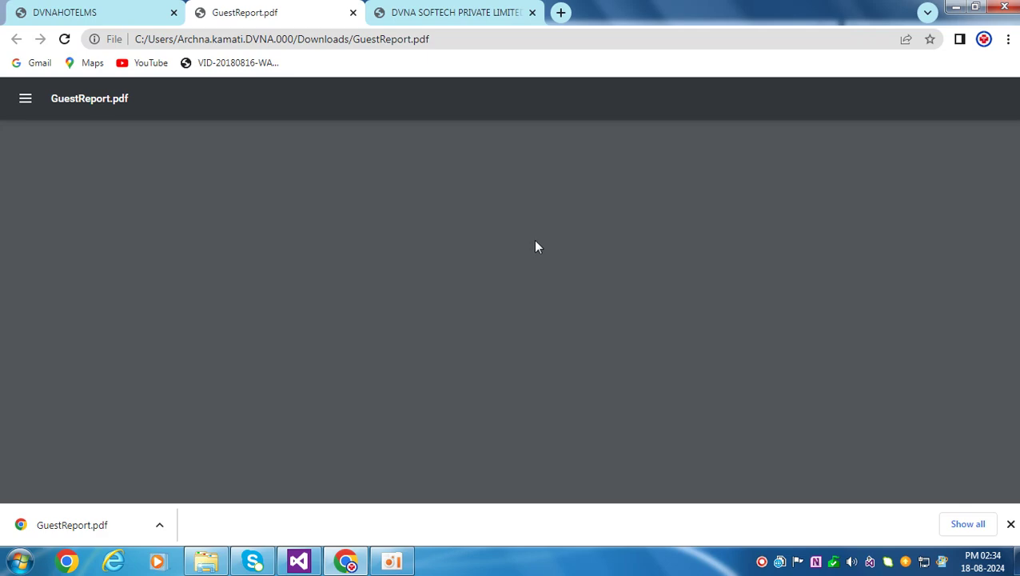
pyautogui.scroll(-3, 546, 235)
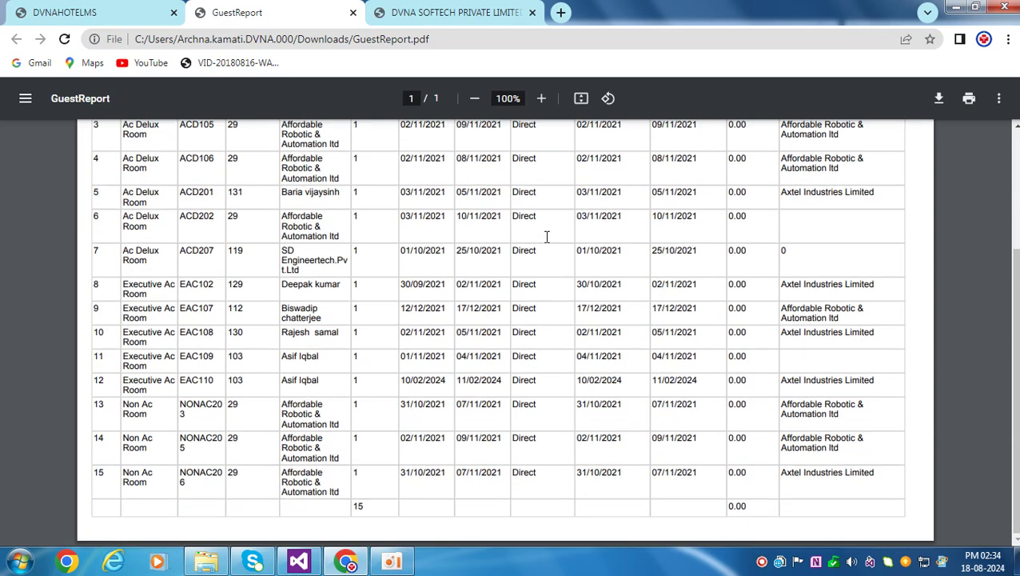
pyautogui.scroll(3, 547, 230)
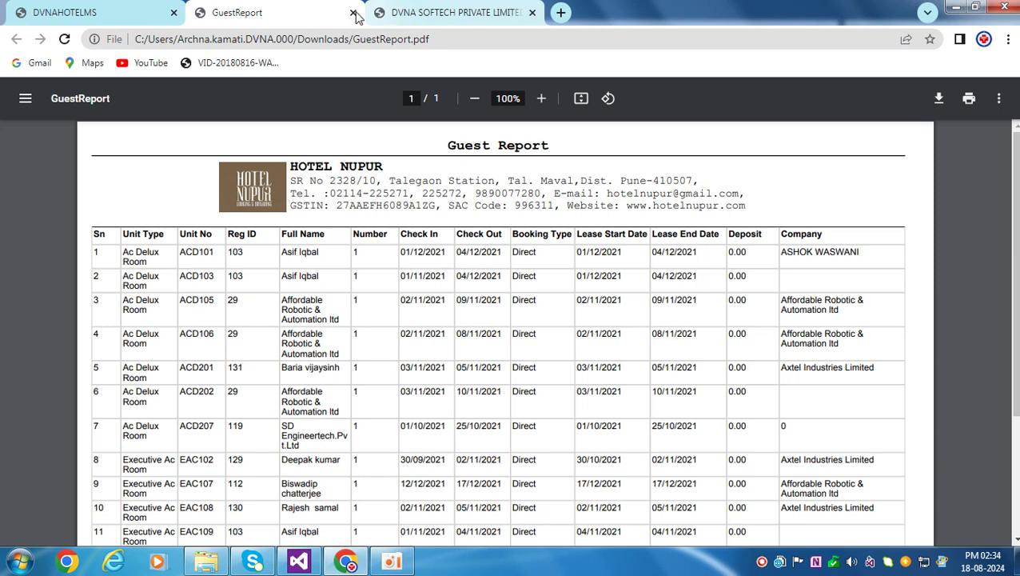
pyautogui.click(353, 13)
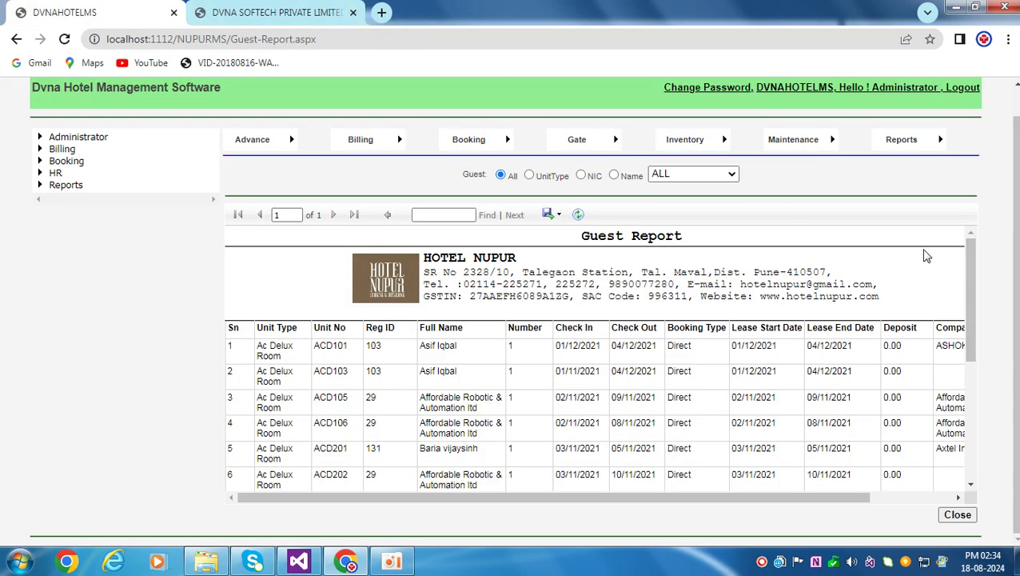
# Step: Open the Ledger Balance report and enter "a" as the search character for guest names
pyautogui.scroll(1, 922, 194)
pyautogui.moveTo(918, 170)
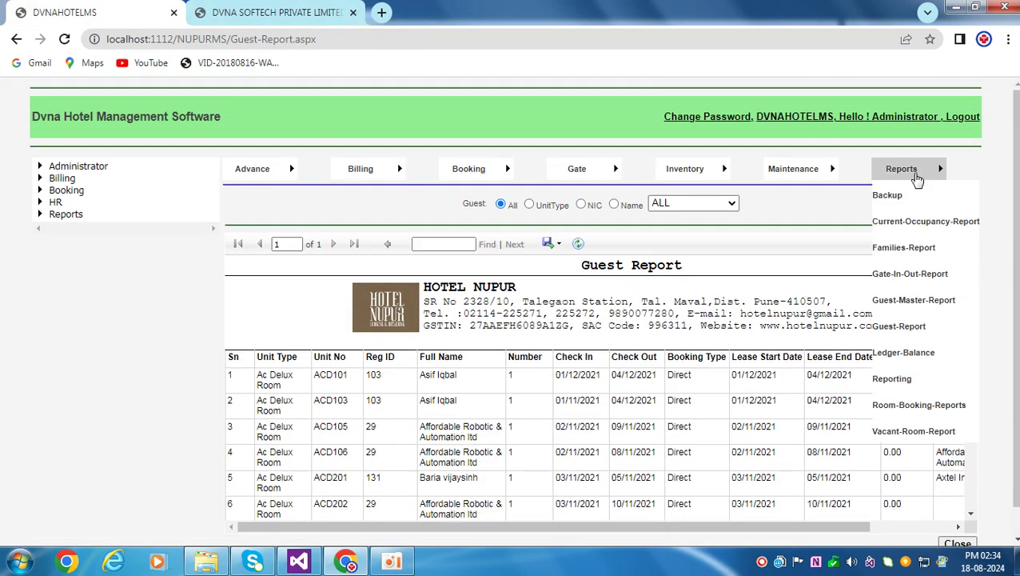
pyautogui.click(928, 353)
pyautogui.click(325, 215)
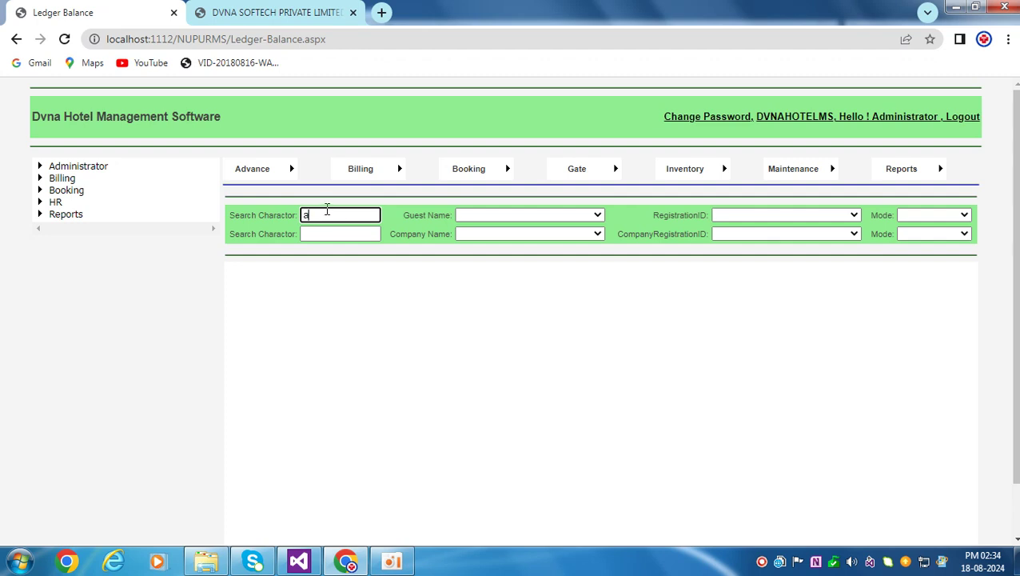
pyautogui.write('a')
# Step: Show the ledger balance of the second guest in the filtered name list by selecting the guest's registration ID
pyautogui.click(567, 215)
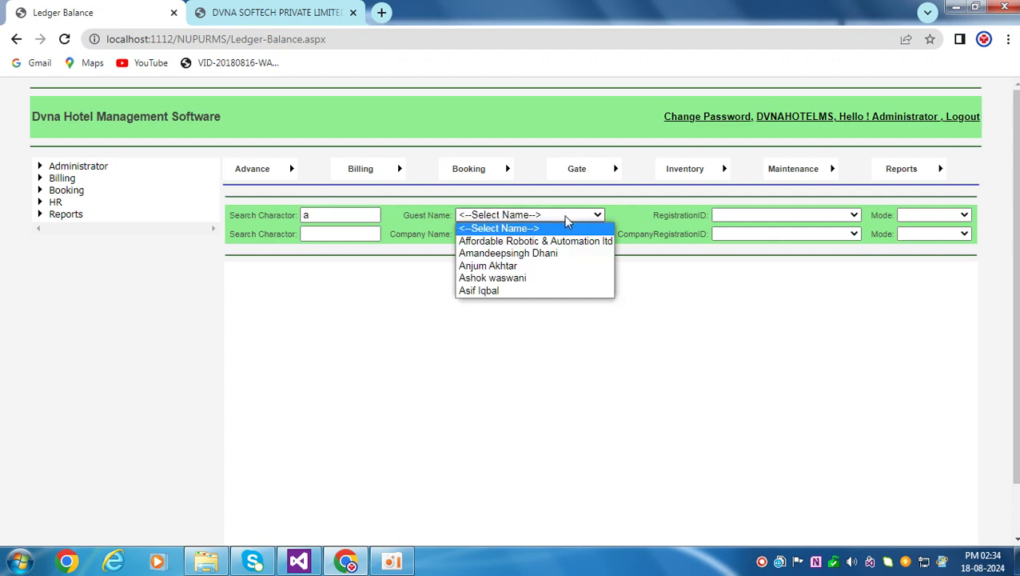
pyautogui.click(551, 254)
pyautogui.click(835, 215)
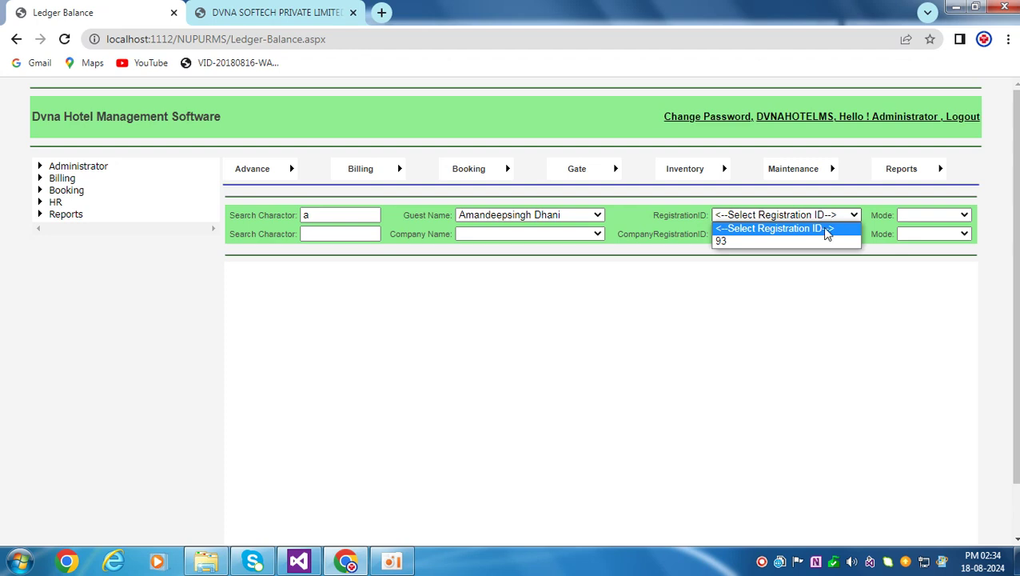
pyautogui.click(803, 243)
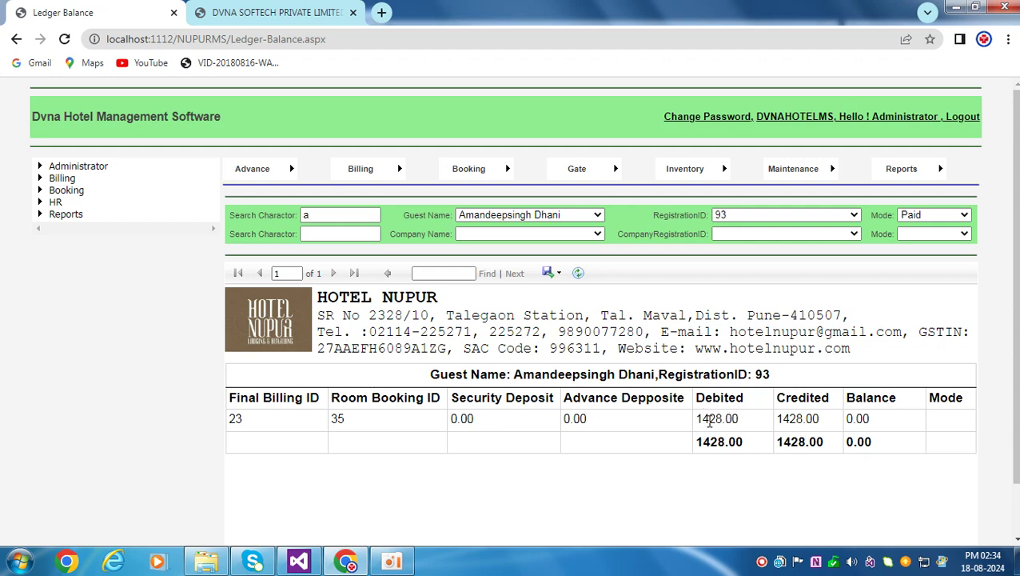
pyautogui.click(747, 216)
pyautogui.click(736, 237)
# Step: Switch the ledger balance to the third guest in the name list and select that guest's registration ID
pyautogui.click(582, 217)
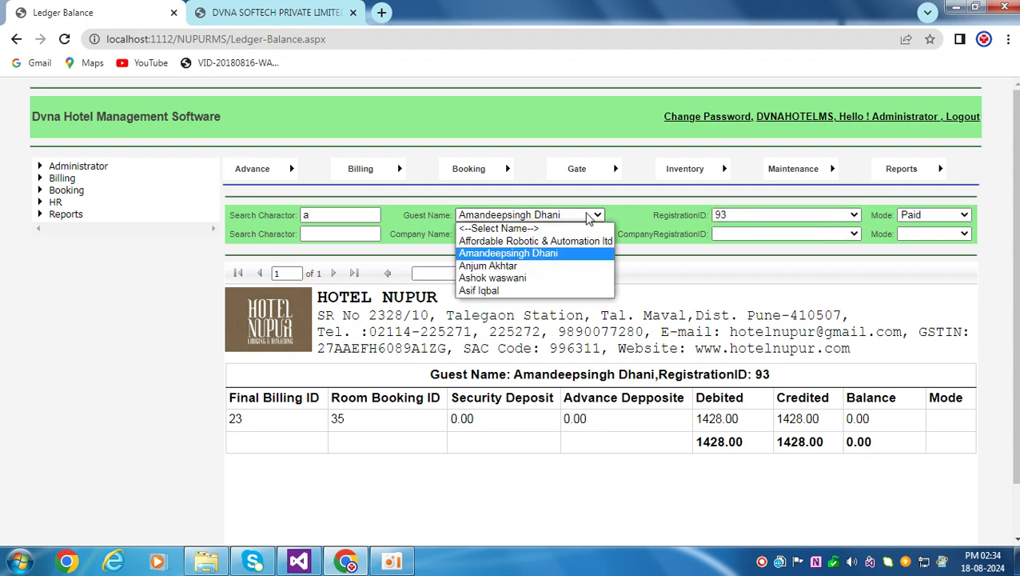
pyautogui.click(547, 265)
pyautogui.click(802, 215)
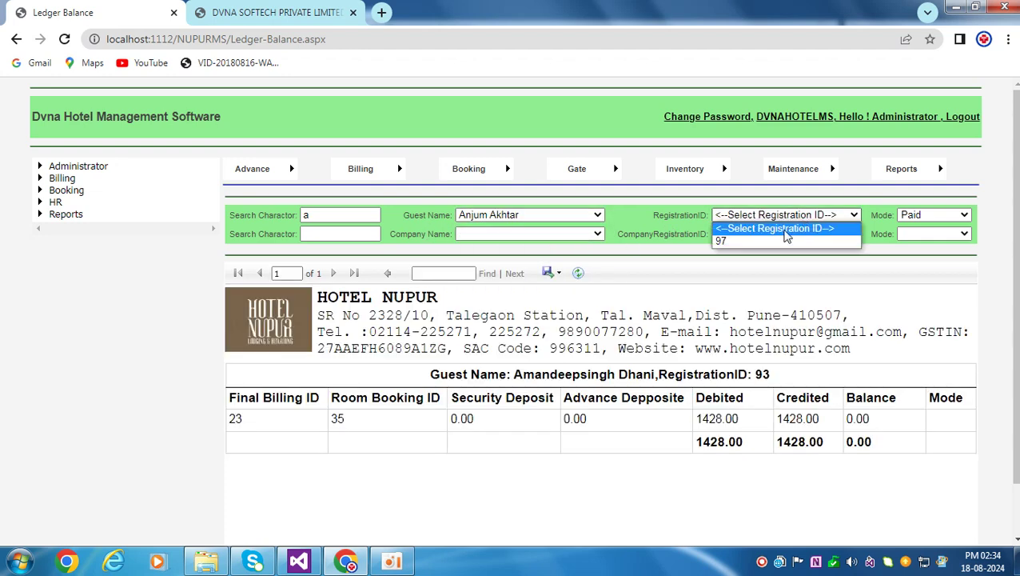
pyautogui.click(763, 243)
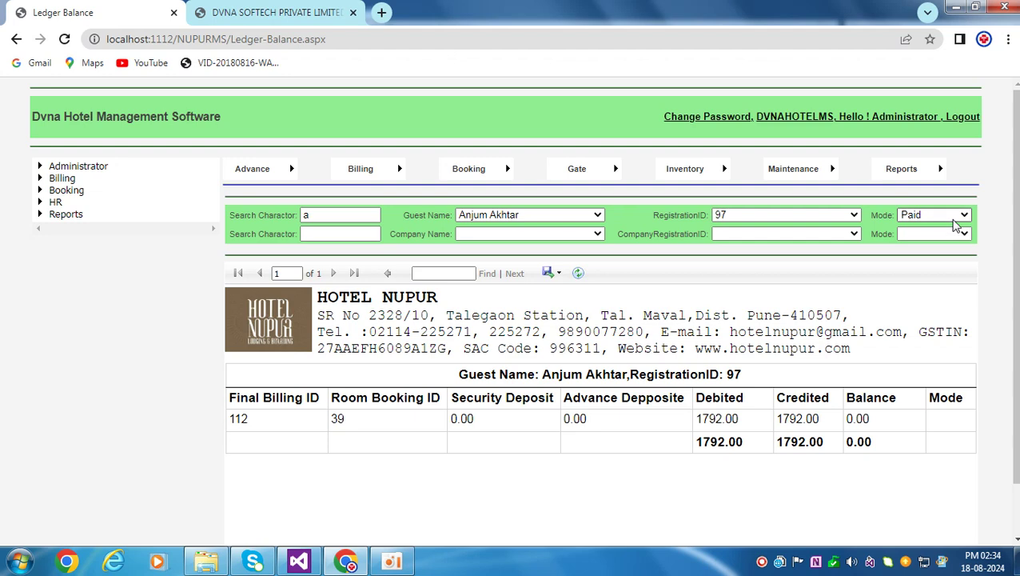
# Step: Filter the selected guest's ledger by the blank payment mode, followed by the Card mode
pyautogui.click(951, 216)
pyautogui.click(939, 241)
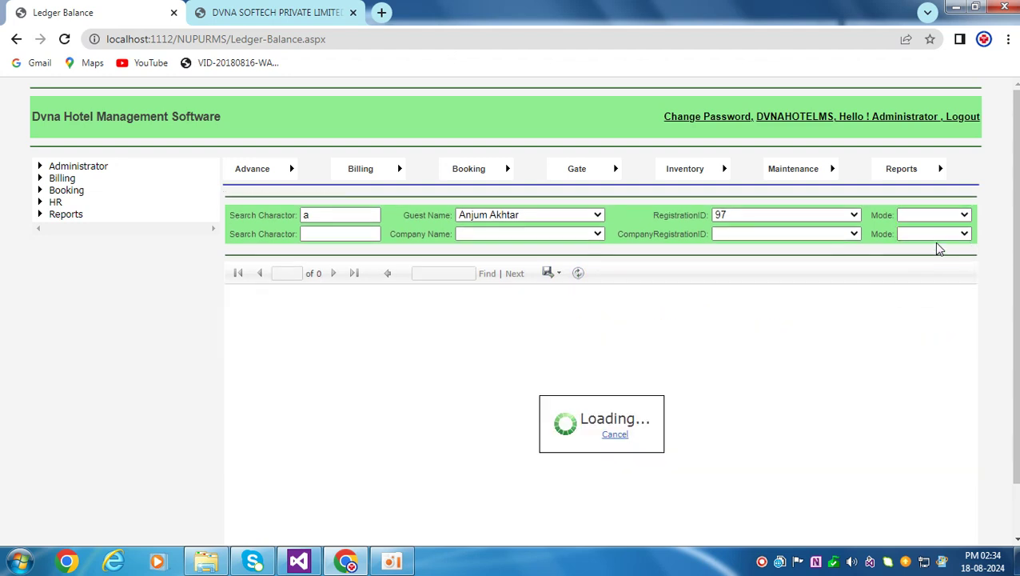
pyautogui.click(960, 218)
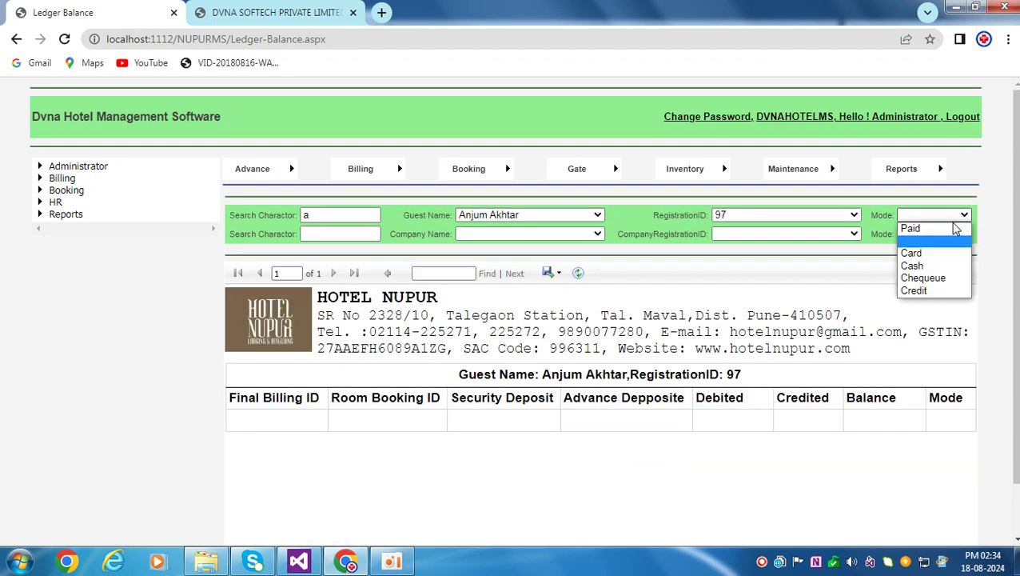
pyautogui.click(942, 254)
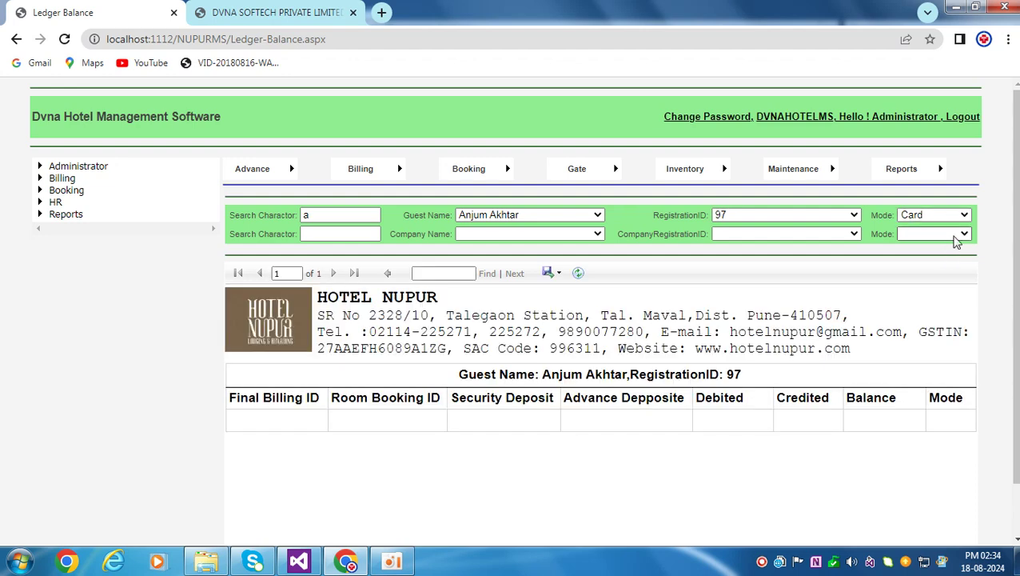
# Step: Filter the selected guest's ledger by the Chequeue payment mode, followed by the Paid mode
pyautogui.click(963, 214)
pyautogui.click(951, 279)
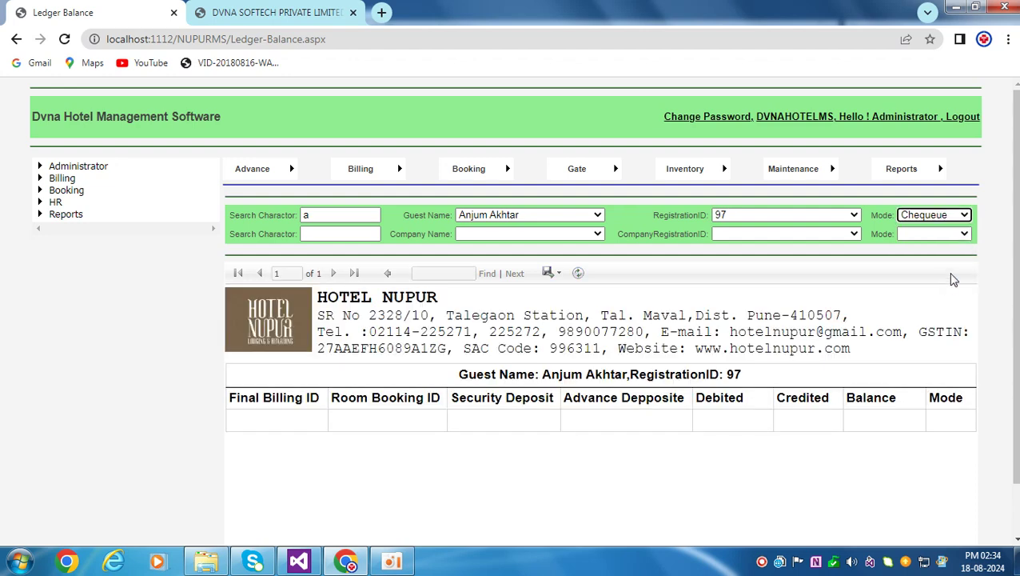
pyautogui.click(960, 218)
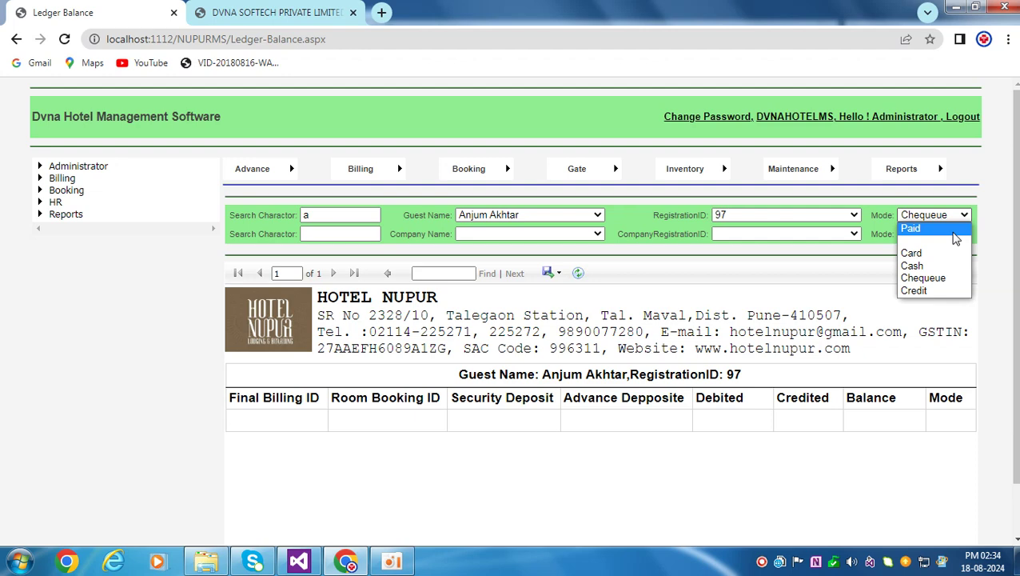
pyautogui.click(959, 230)
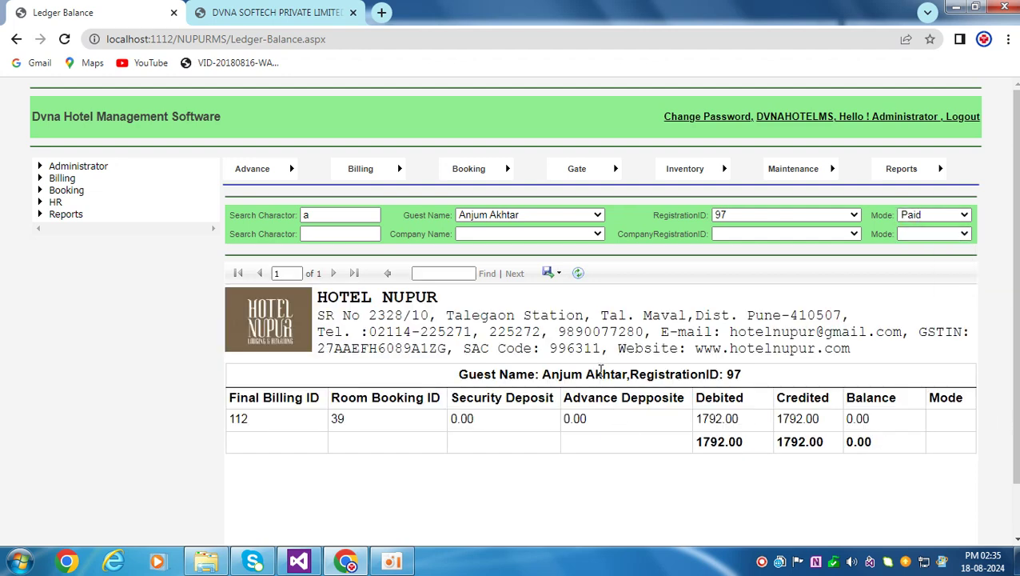
pyautogui.scroll(-2, 248, 259)
pyautogui.scroll(2, 444, 248)
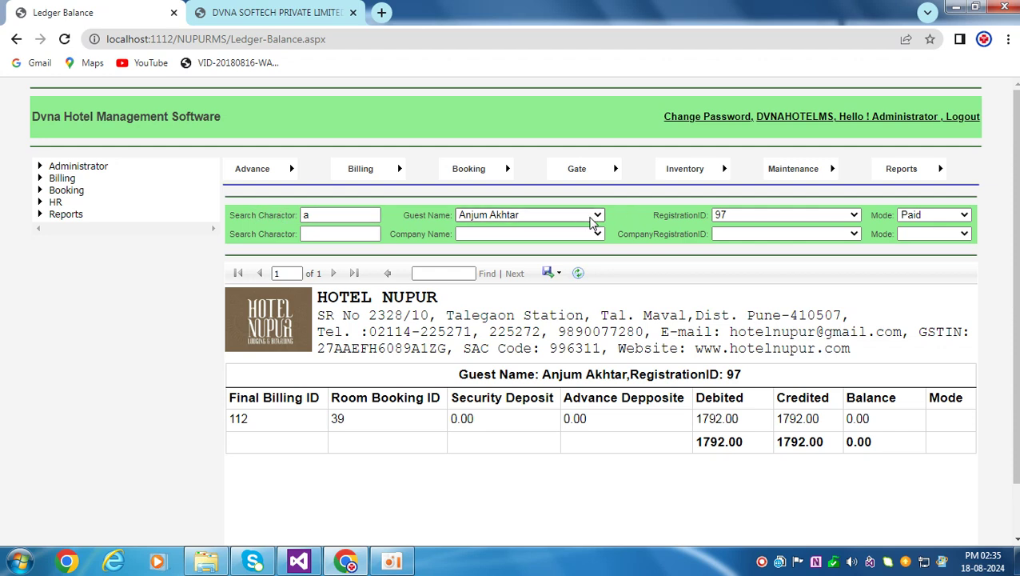
# Step: Switch the ledger balance to the last guest in the name list, select that guest's registration ID and review the entries
pyautogui.click(597, 216)
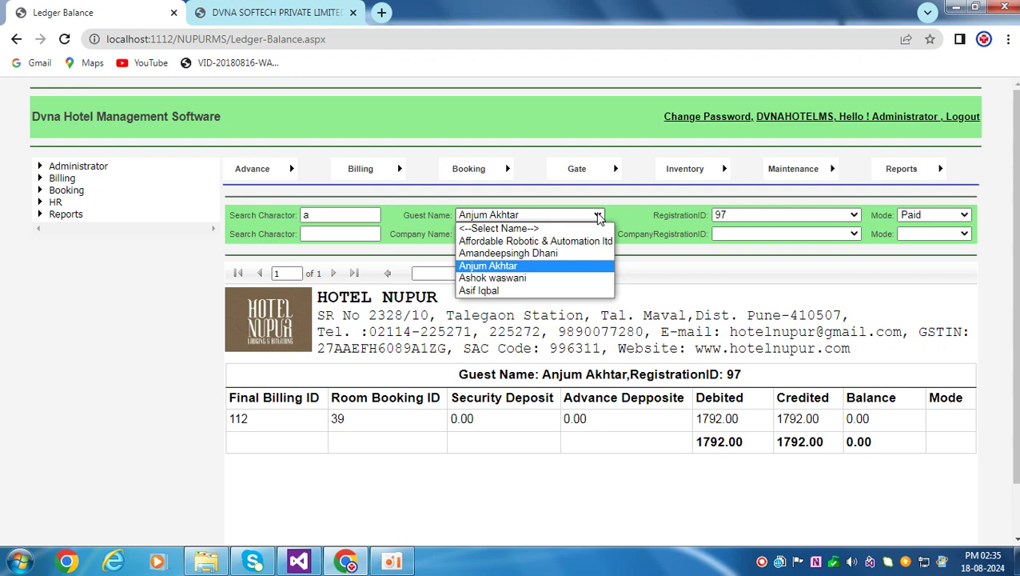
pyautogui.click(512, 290)
pyautogui.click(785, 215)
pyautogui.click(775, 240)
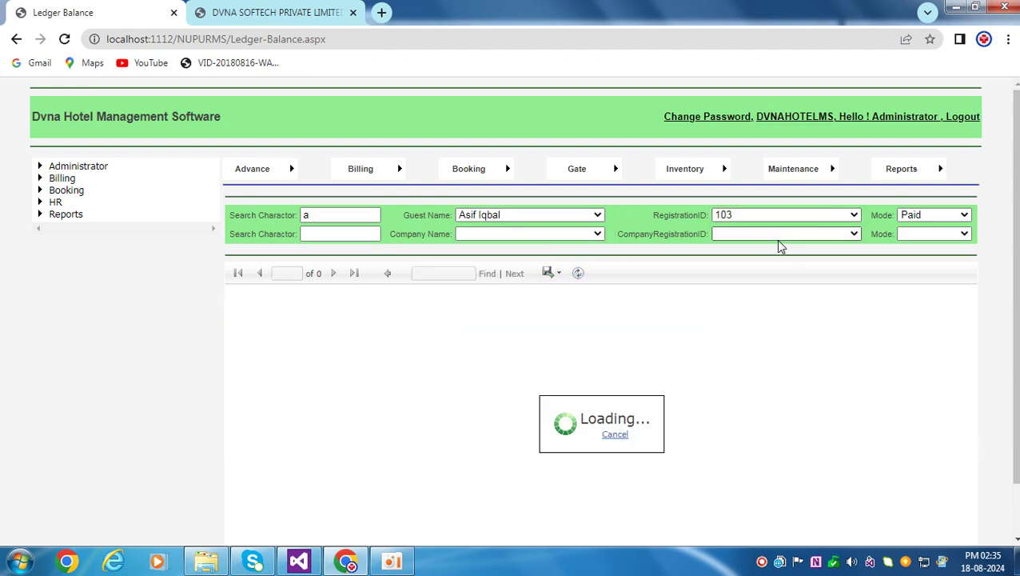
pyautogui.scroll(-1, 889, 380)
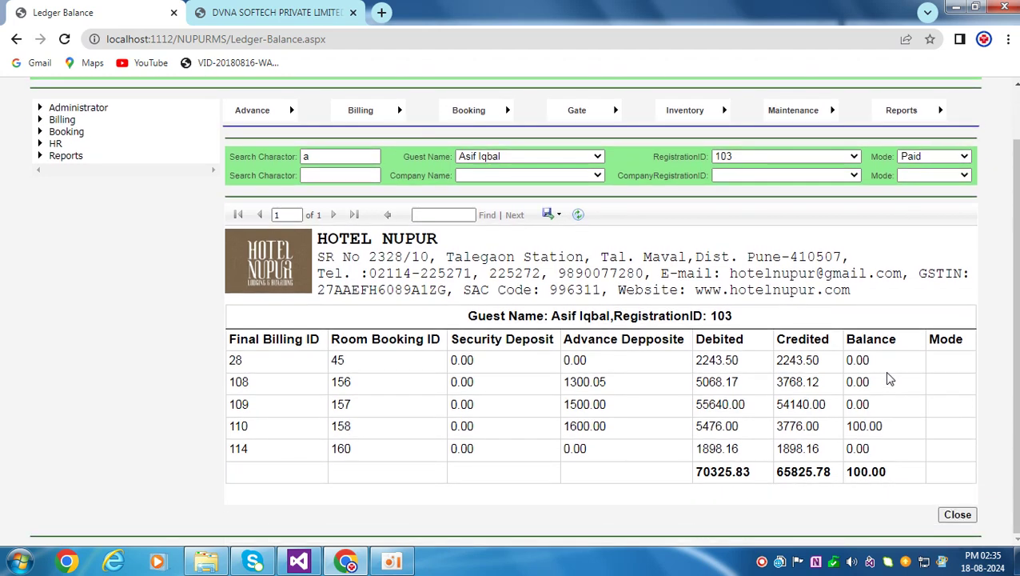
pyautogui.scroll(1, 890, 380)
pyautogui.scroll(-1, 890, 377)
pyautogui.scroll(1, 813, 336)
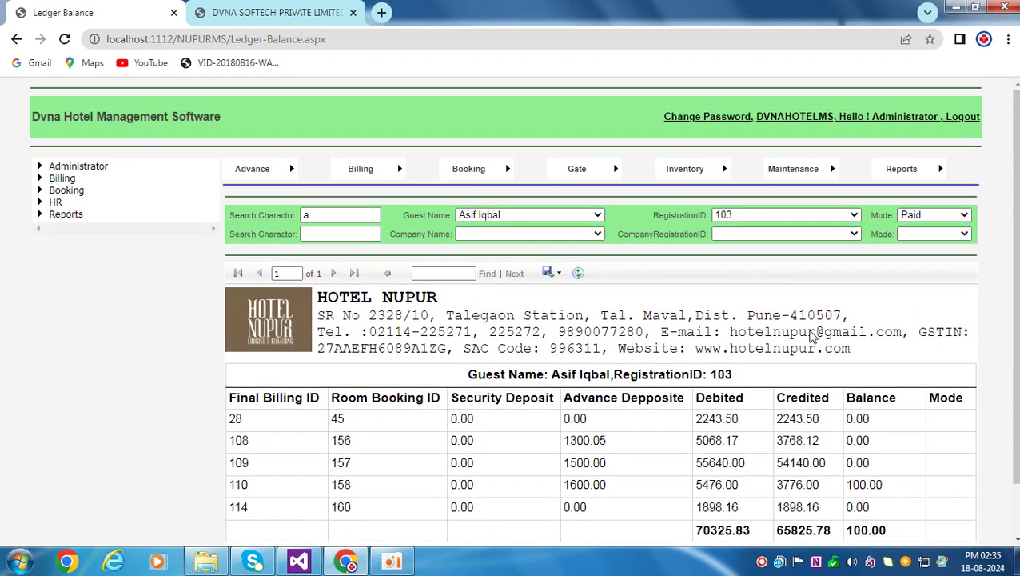
# Step: Search companies by "a", show the ledger of Affordable Robotic & Automation ltd for its first registration ID, and close the report
pyautogui.click(340, 232)
pyautogui.click(340, 232)
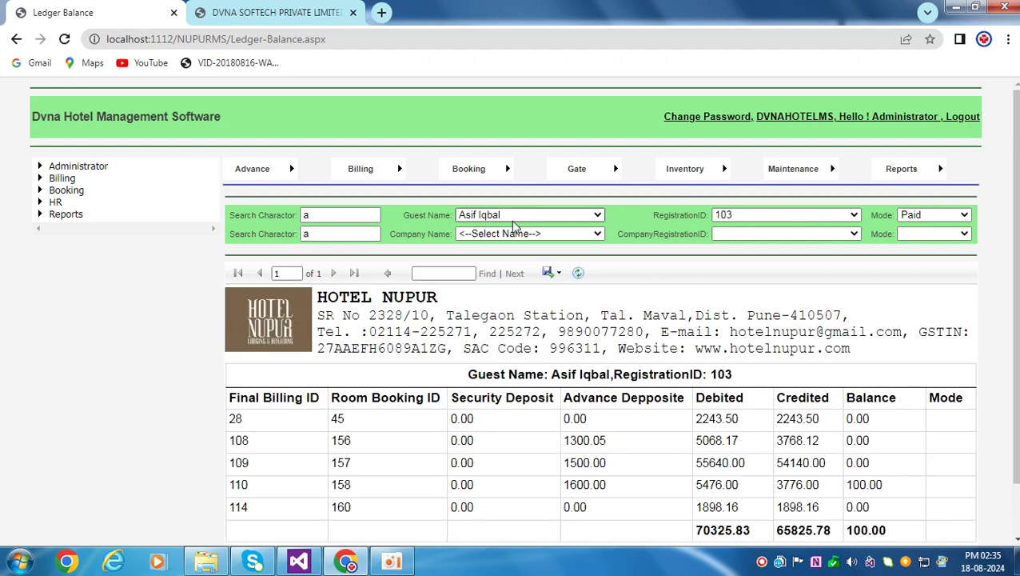
pyautogui.click(560, 234)
pyautogui.click(588, 260)
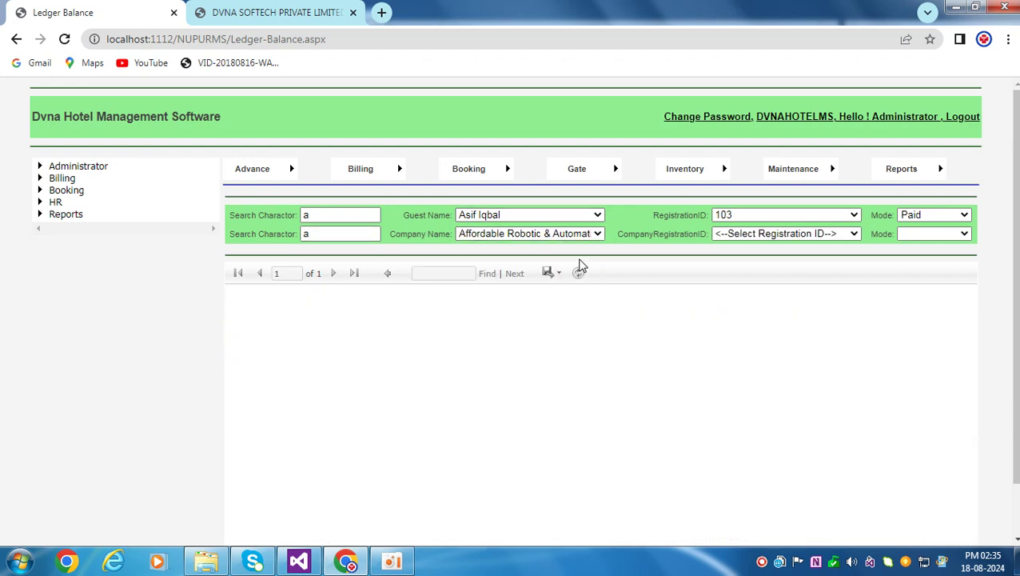
pyautogui.click(821, 234)
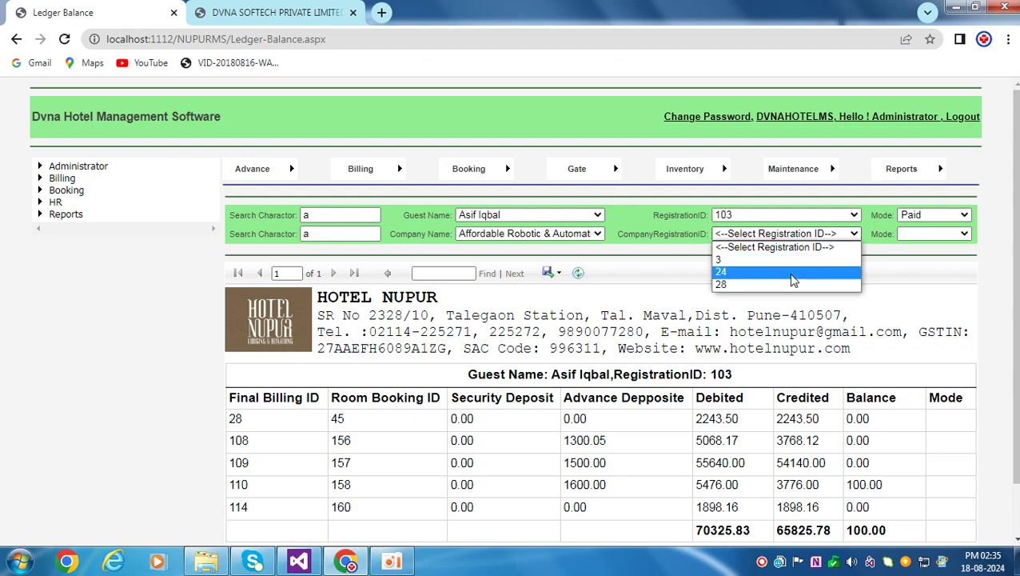
pyautogui.click(789, 260)
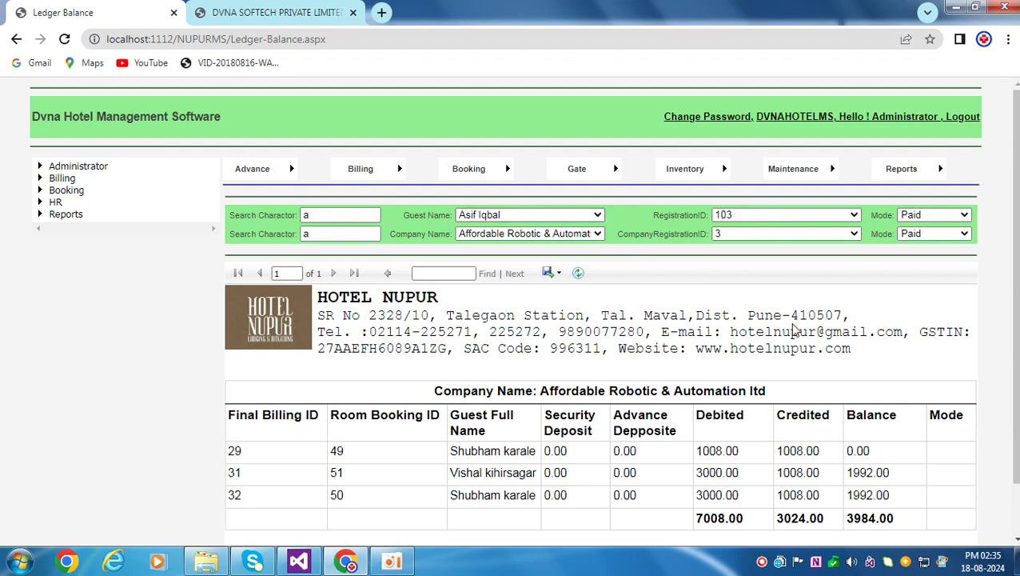
pyautogui.scroll(-1, 794, 330)
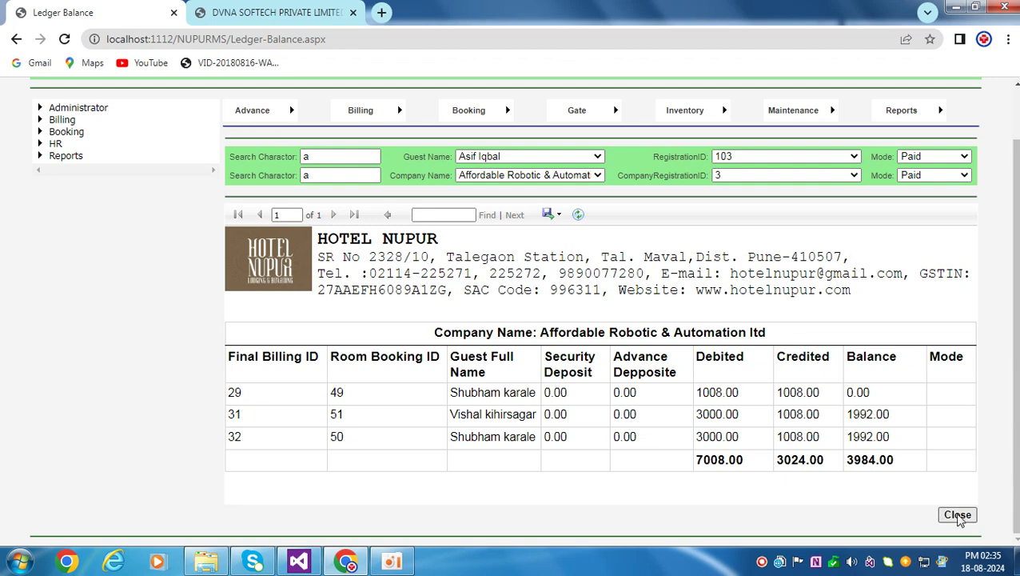
pyautogui.click(959, 515)
# Step: Open the Room Booking Reports and set the old bookings period from 18/08/2020 to 18/08/2024
pyautogui.moveTo(897, 167)
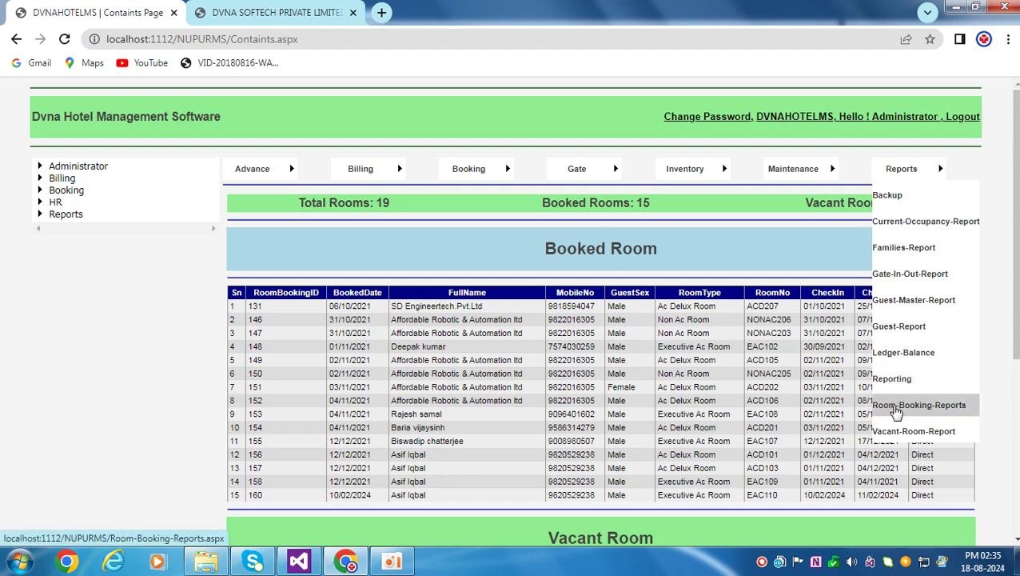
pyautogui.click(897, 410)
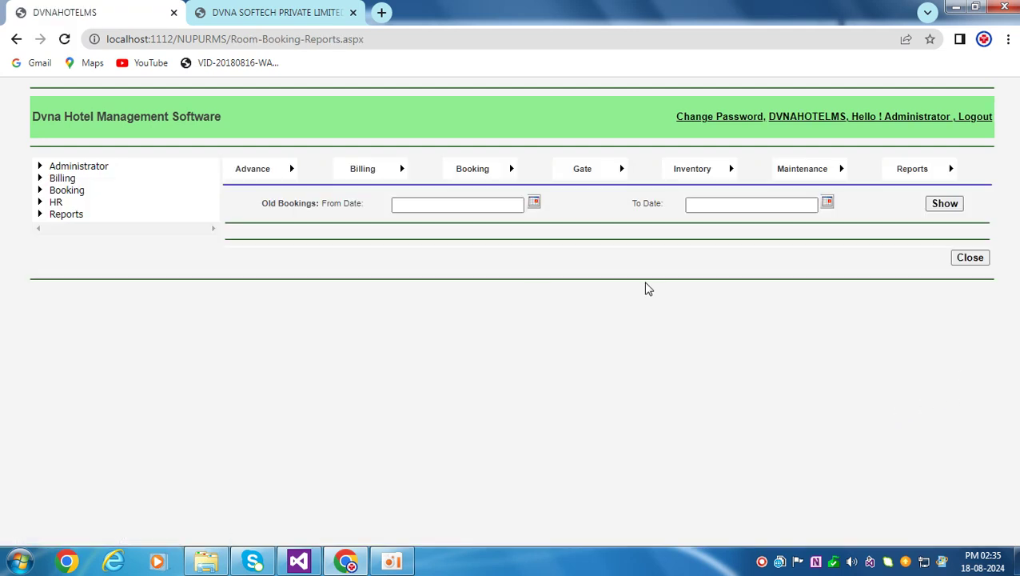
pyautogui.click(533, 203)
pyautogui.click(540, 295)
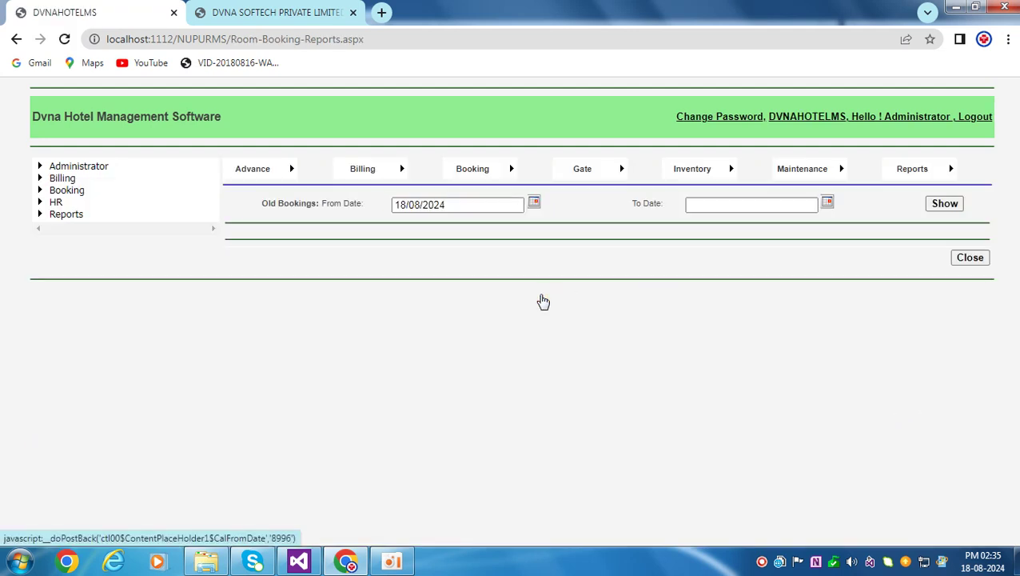
pyautogui.click(827, 201)
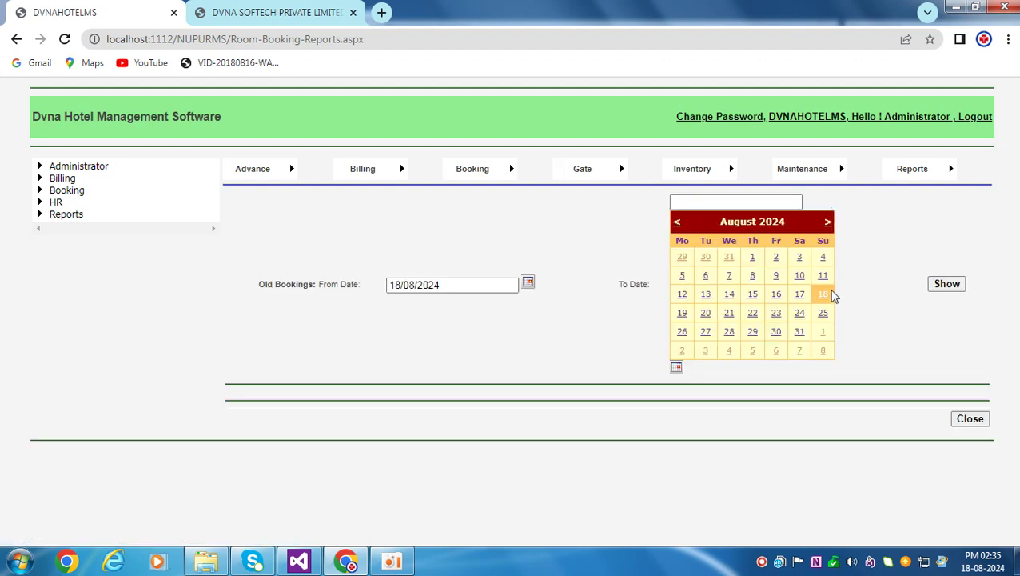
pyautogui.click(824, 295)
pyautogui.click(462, 204)
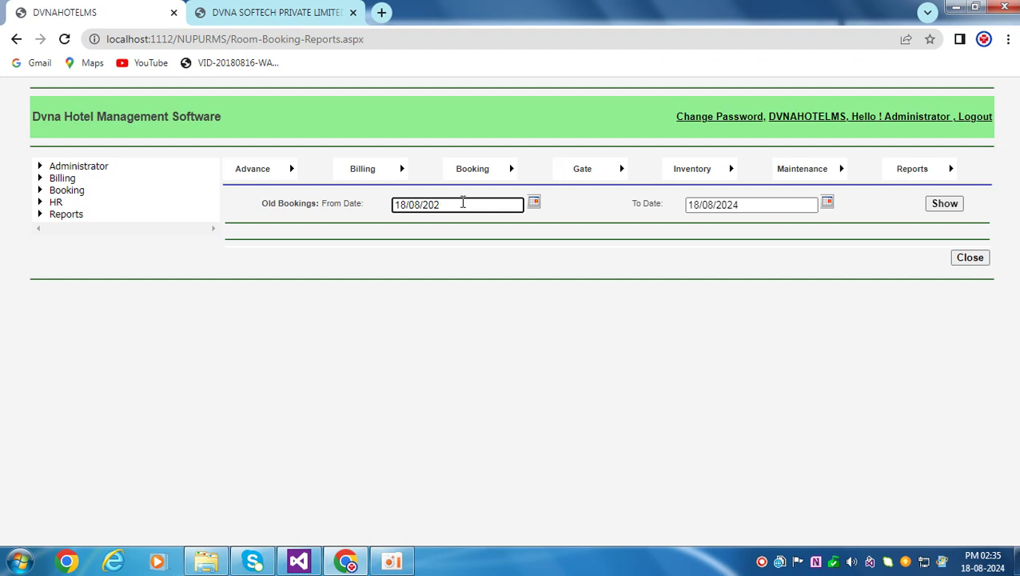
pyautogui.click(528, 243)
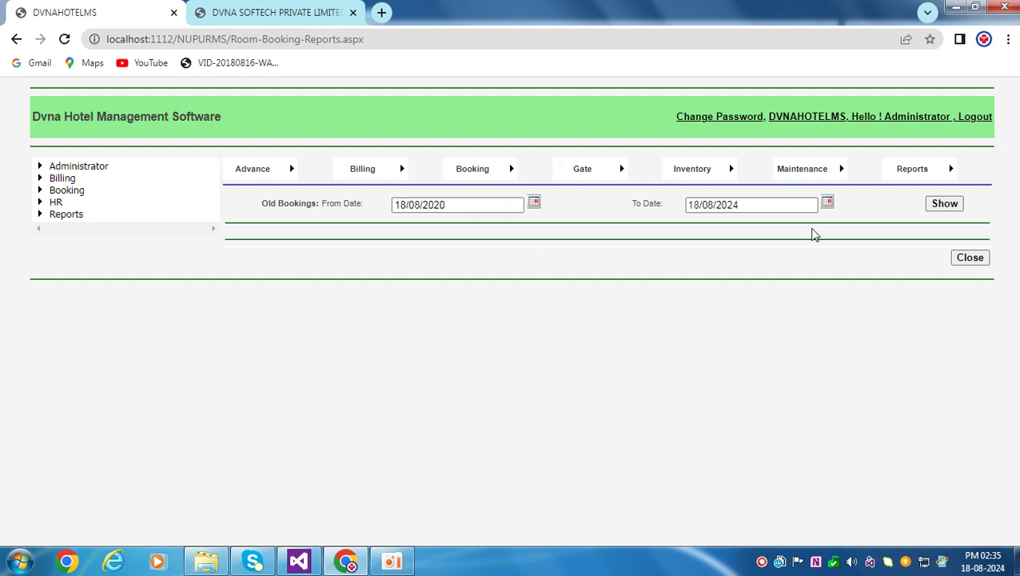
# Step: Generate the old bookings report for the chosen period and look through the first page of bookings
pyautogui.click(945, 205)
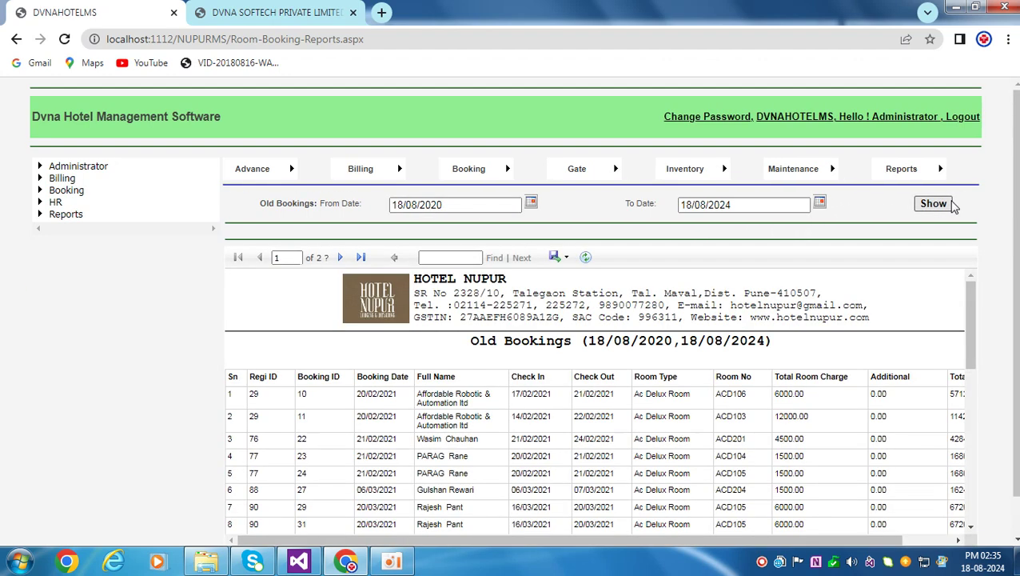
pyautogui.scroll(-6, 665, 336)
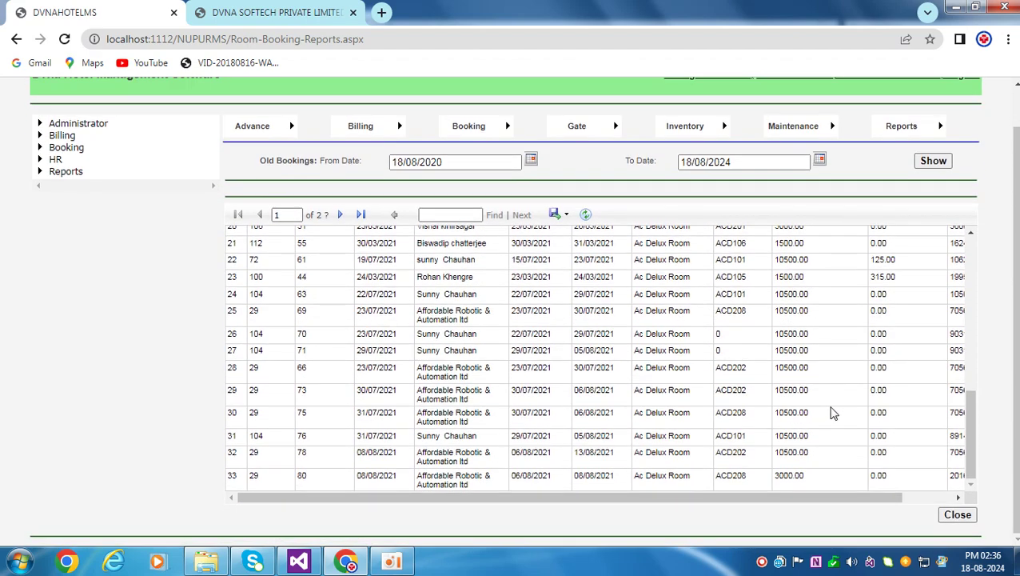
pyautogui.moveTo(969, 446); pyautogui.dragTo(949, 464)
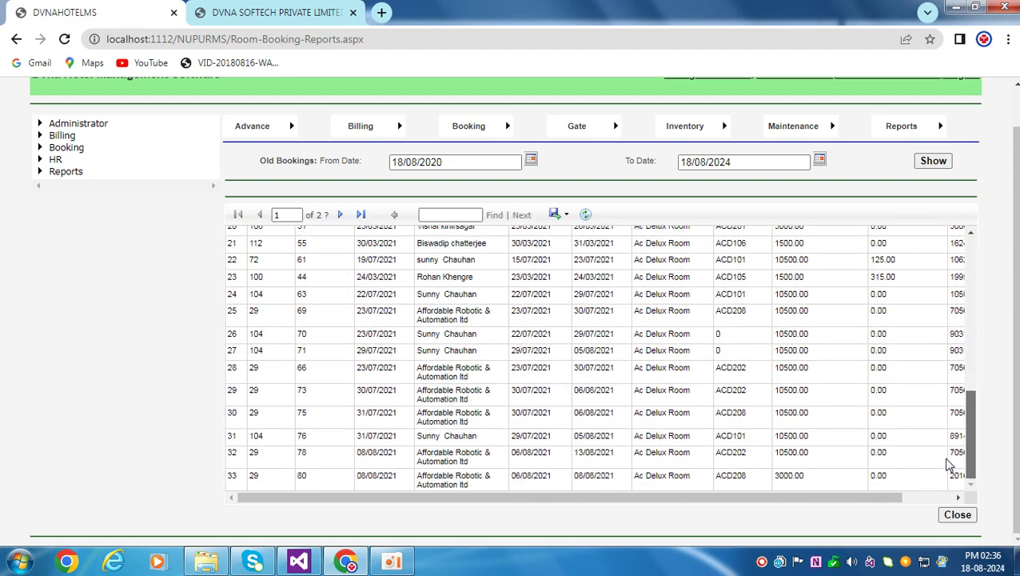
pyautogui.moveTo(947, 464); pyautogui.dragTo(960, 251)
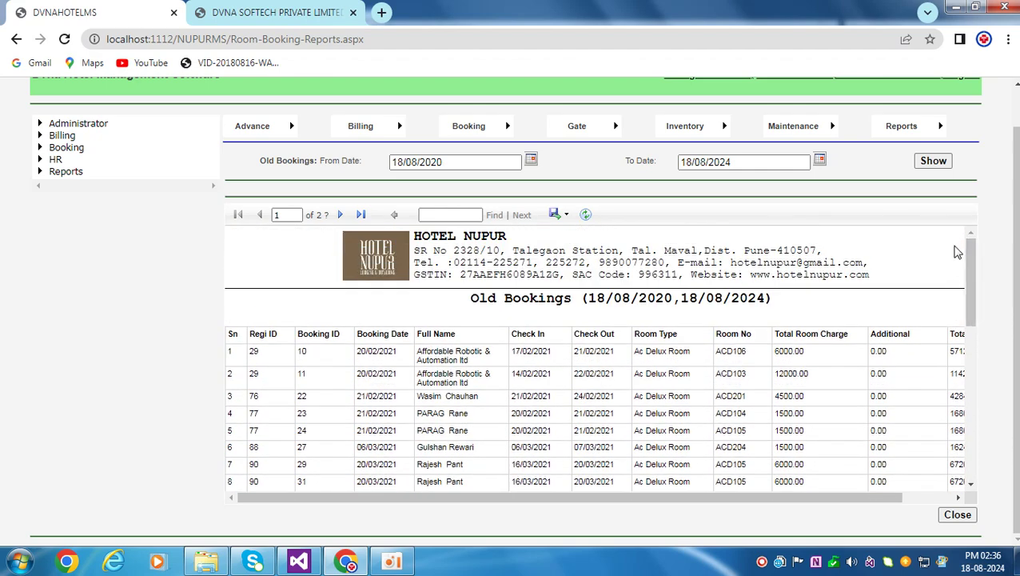
# Step: Open the Vacant Room Report and list the empty units with the ALL option
pyautogui.moveTo(904, 126)
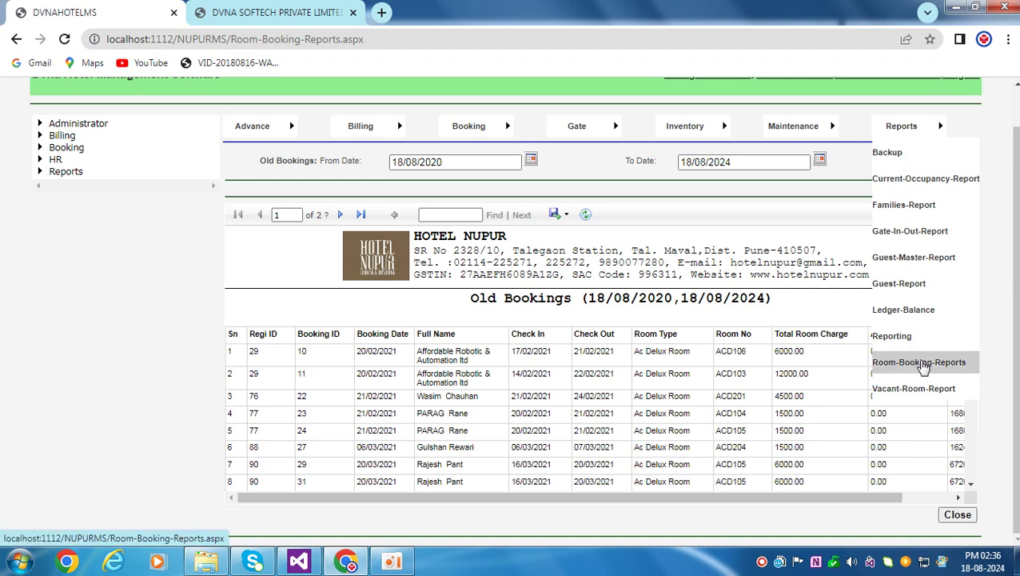
pyautogui.click(923, 364)
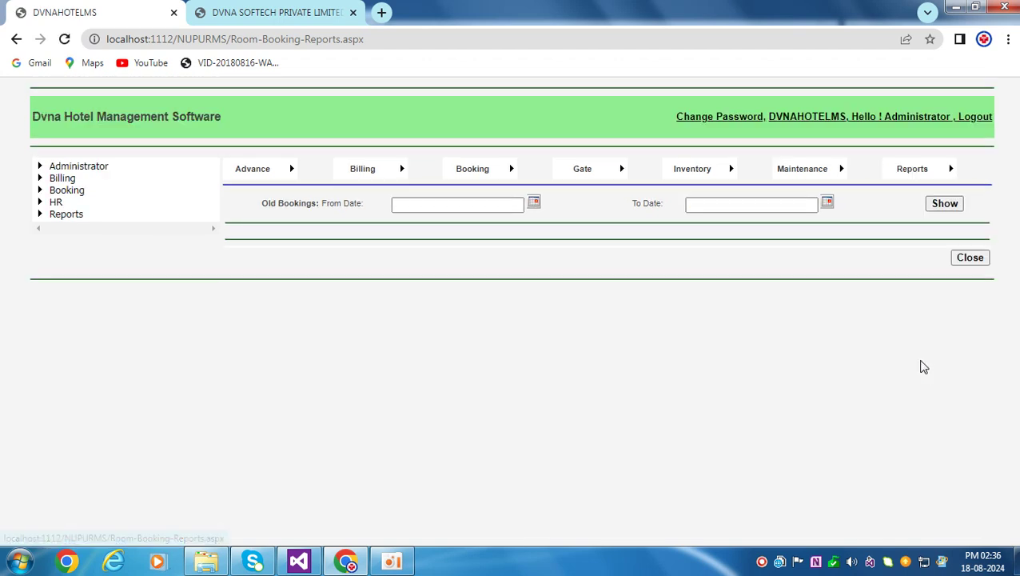
pyautogui.moveTo(911, 162)
pyautogui.click(907, 433)
pyautogui.click(707, 206)
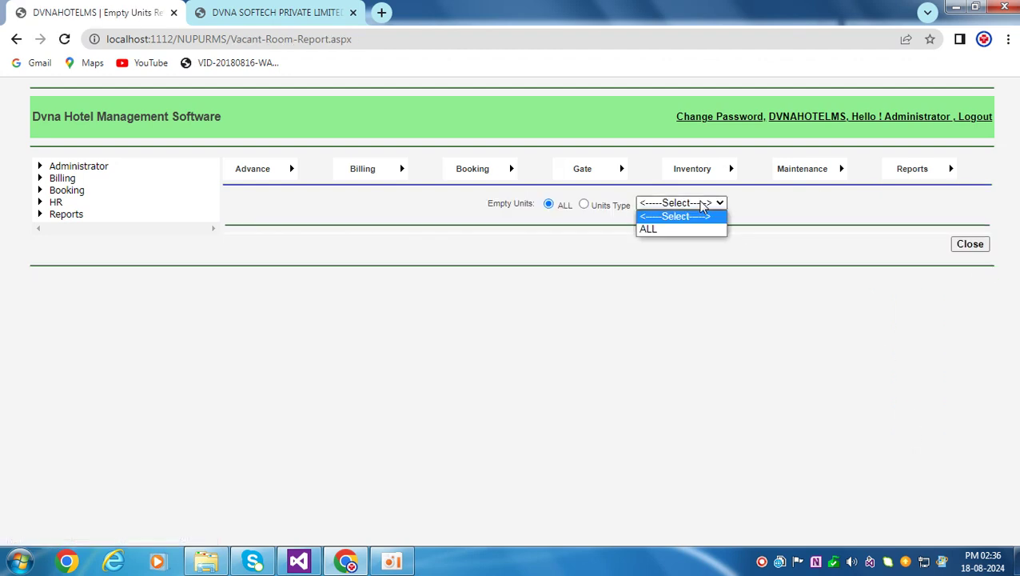
pyautogui.click(689, 227)
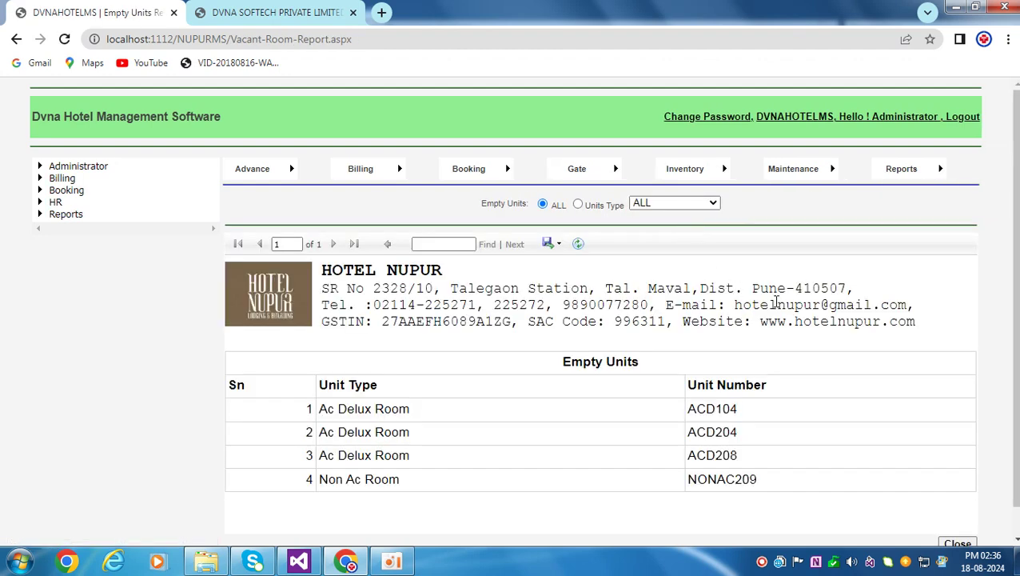
pyautogui.scroll(-1, 907, 336)
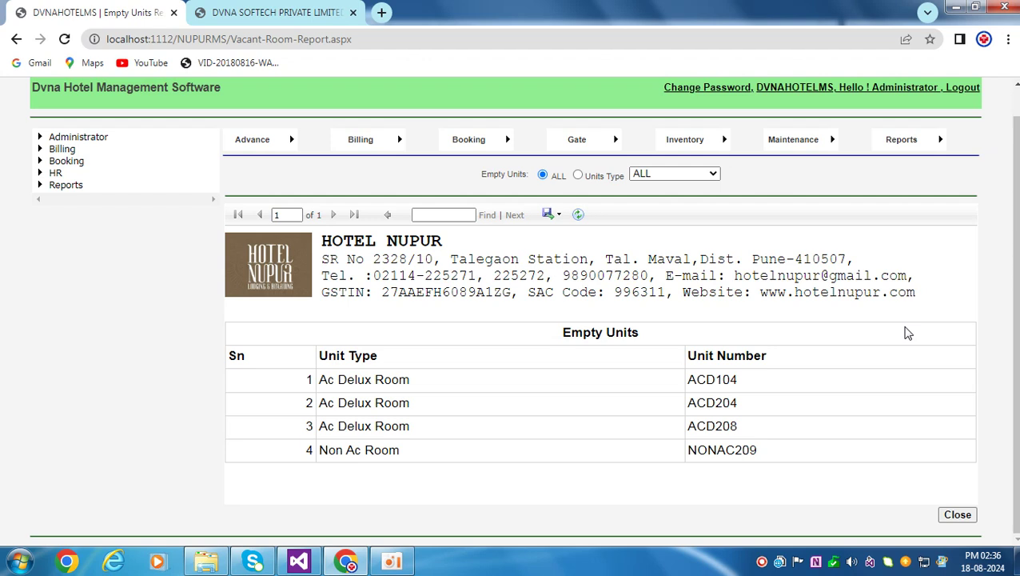
# Step: Open the Reporting page and show the FinalBilling report from 18/08/2020 to 18/08/2024, looking through its rows
pyautogui.moveTo(908, 141)
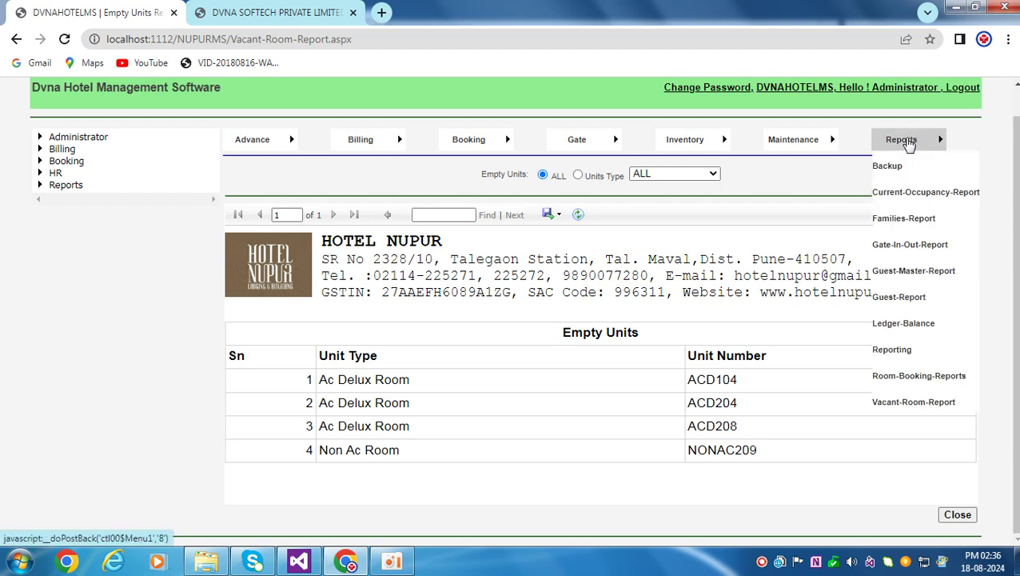
pyautogui.click(895, 351)
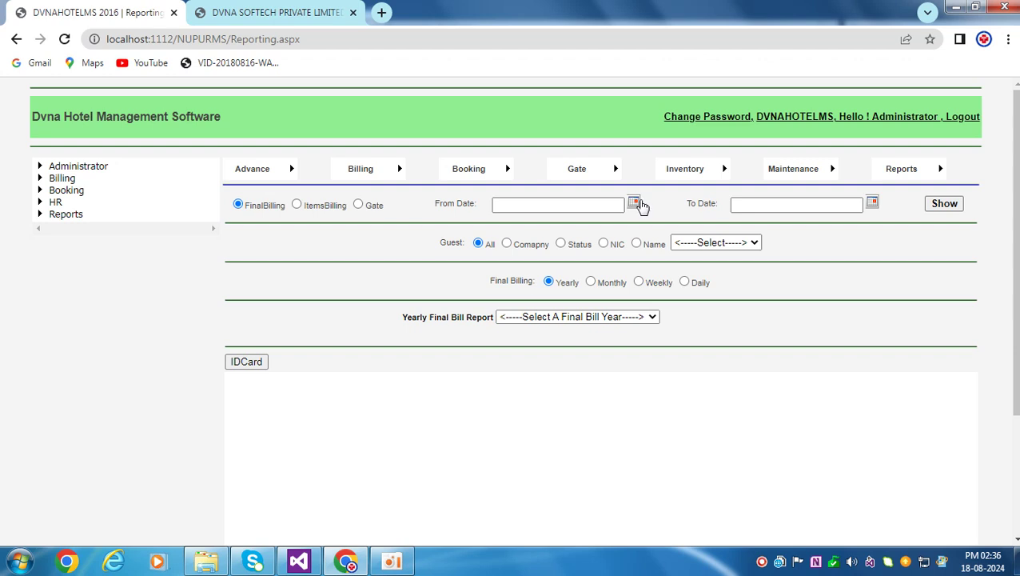
pyautogui.click(635, 204)
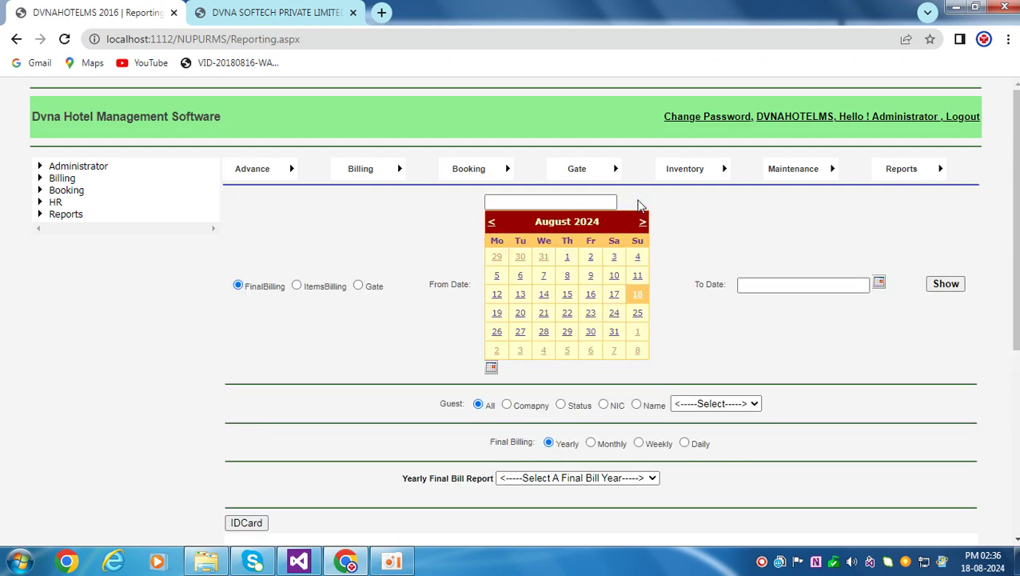
pyautogui.click(636, 296)
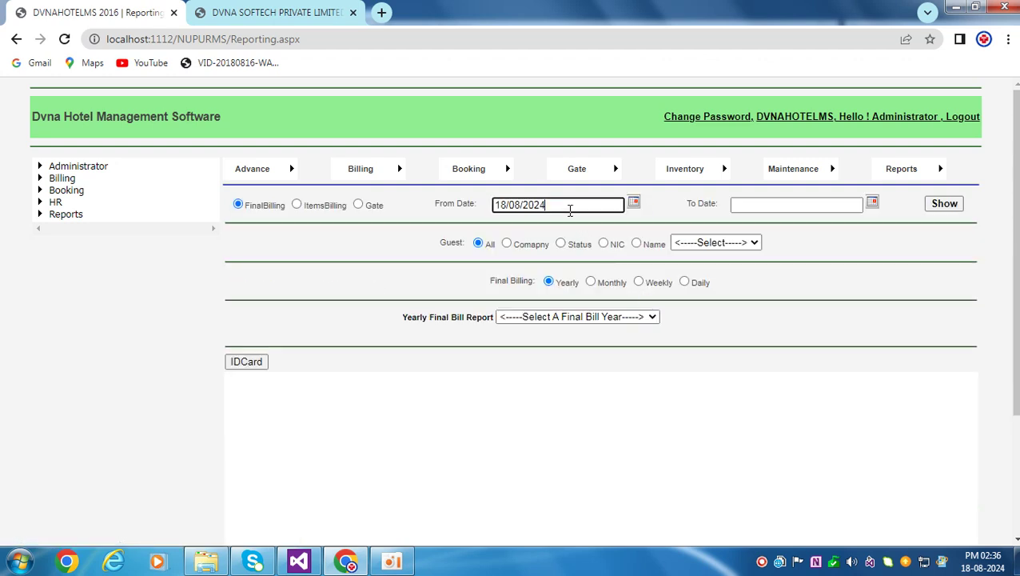
pyautogui.click(873, 203)
pyautogui.click(871, 296)
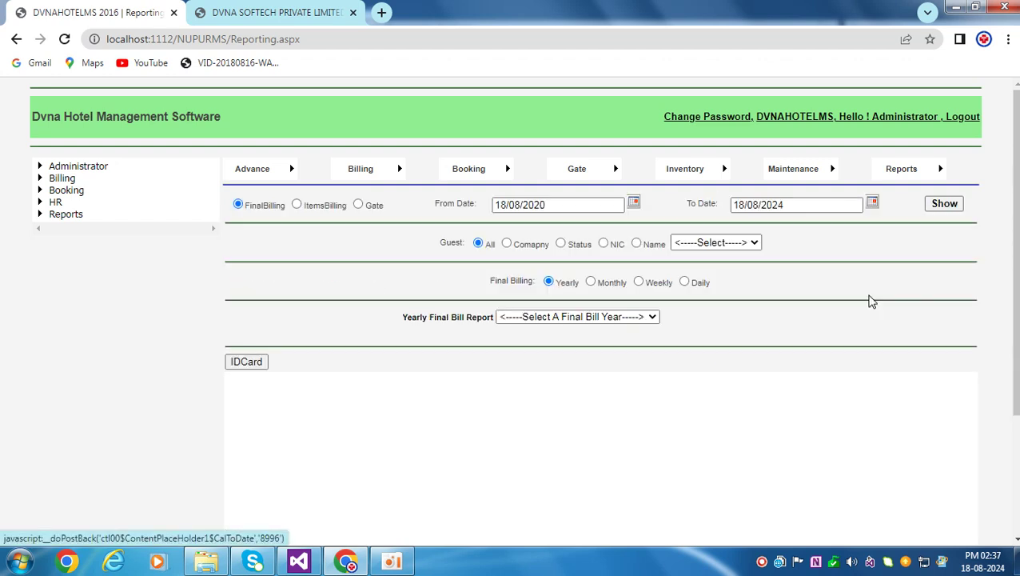
pyautogui.click(945, 204)
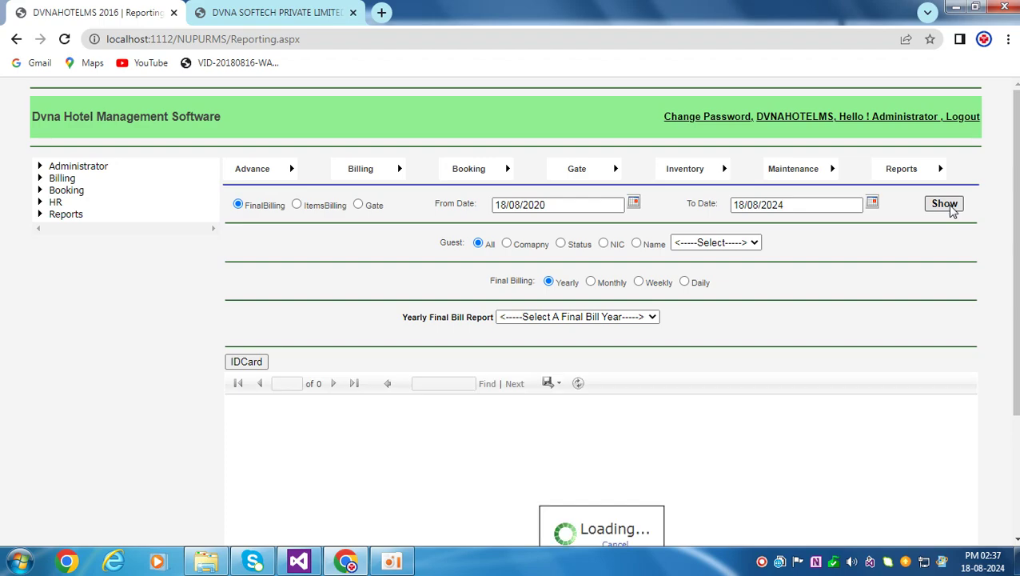
pyautogui.scroll(-5, 675, 397)
pyautogui.scroll(-4, 676, 397)
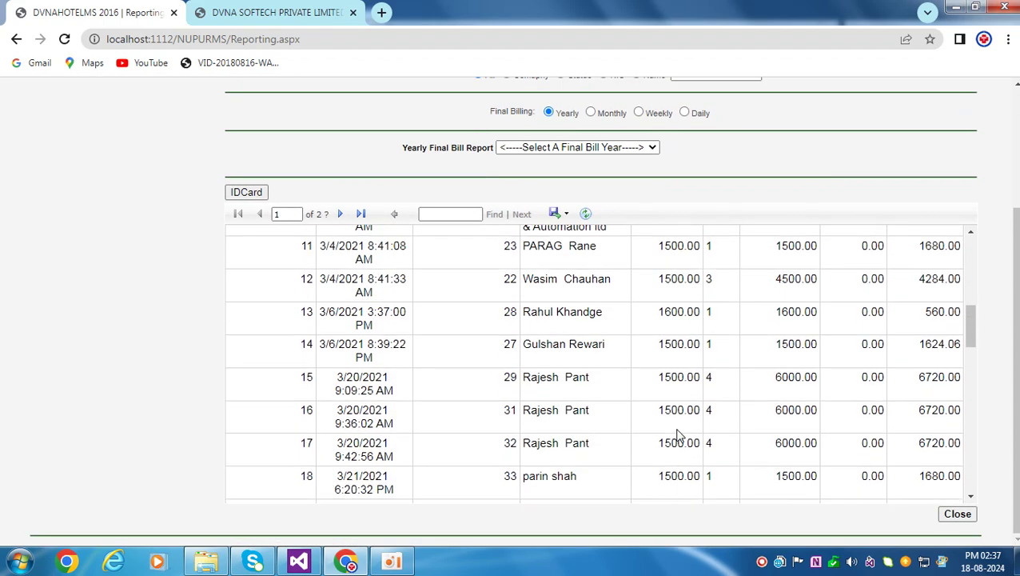
# Step: Show the ItemsBilling report for the set date range and look through its item rows
pyautogui.scroll(8, 607, 332)
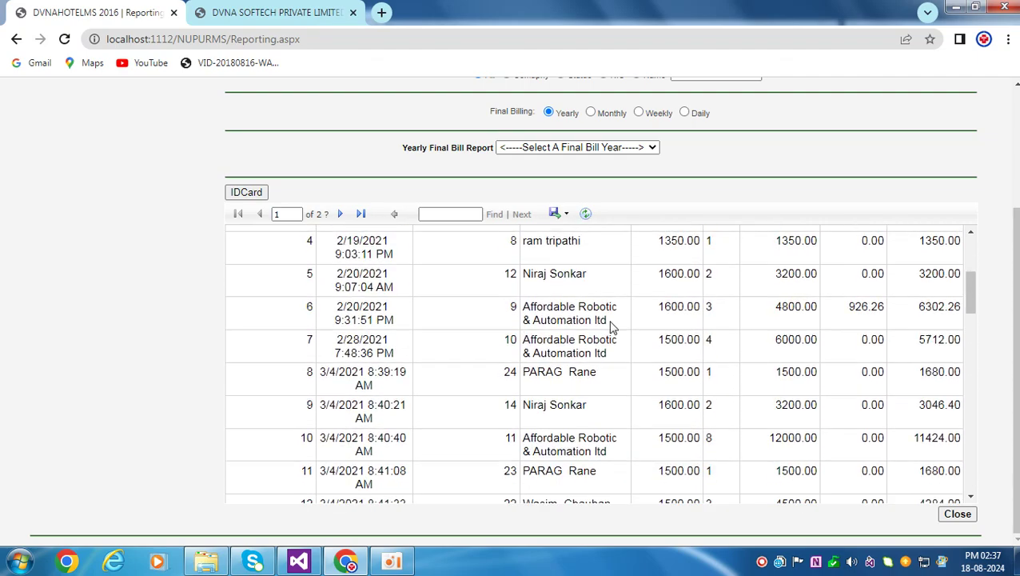
pyautogui.scroll(5, 626, 320)
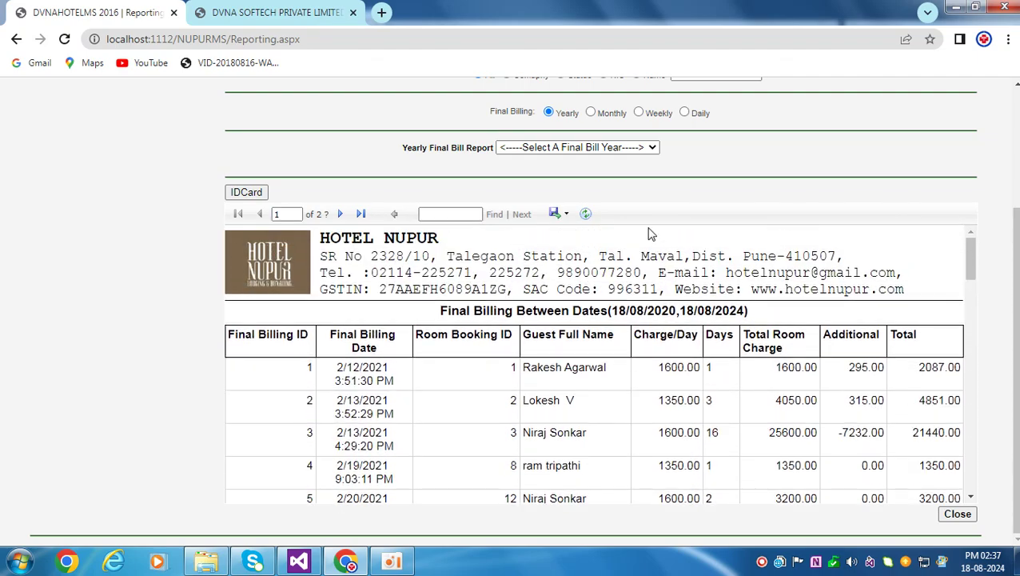
pyautogui.scroll(-1, 926, 181)
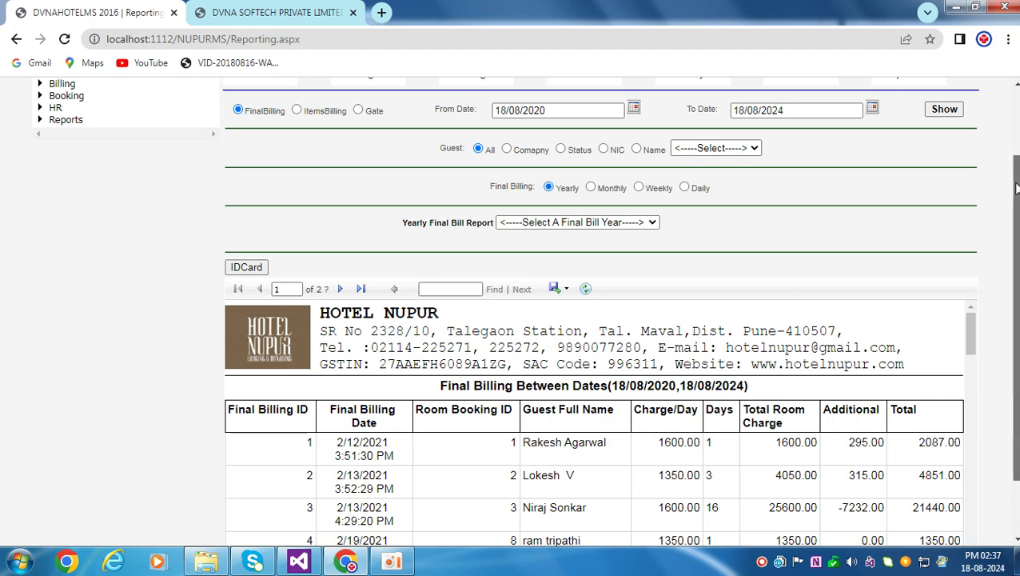
pyautogui.moveTo(1016, 274); pyautogui.dragTo(1016, 209)
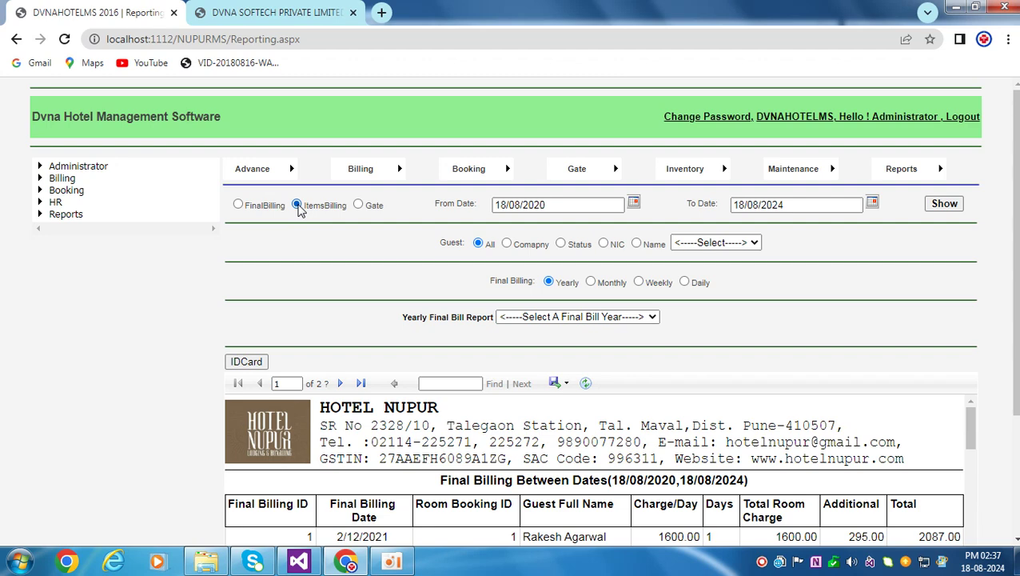
pyautogui.click(297, 206)
pyautogui.click(947, 210)
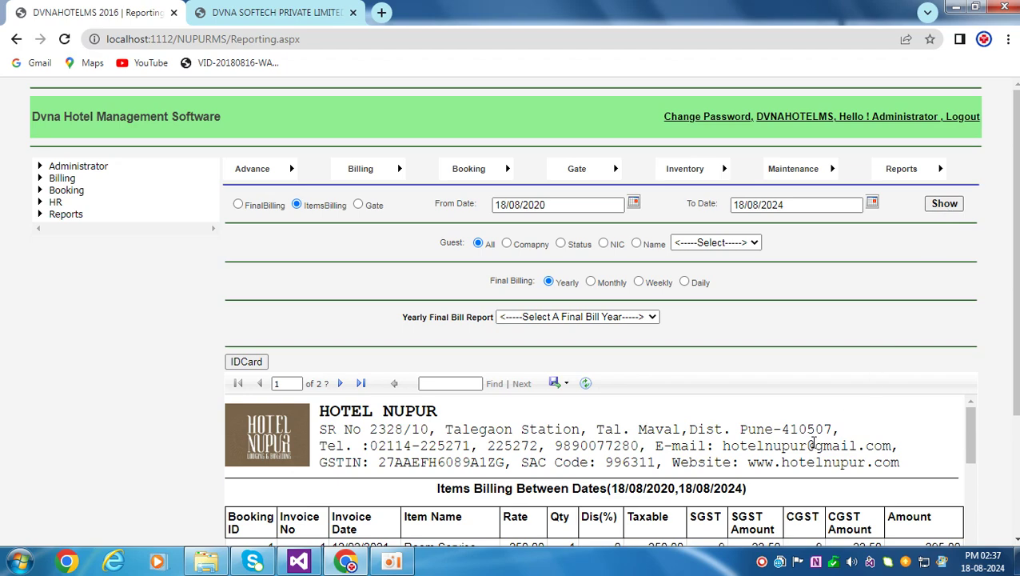
pyautogui.scroll(-5, 815, 428)
pyautogui.scroll(-2, 787, 77)
pyautogui.scroll(-1, 666, 416)
pyautogui.scroll(1, 666, 416)
pyautogui.scroll(-1, 652, 376)
pyautogui.scroll(5, 652, 375)
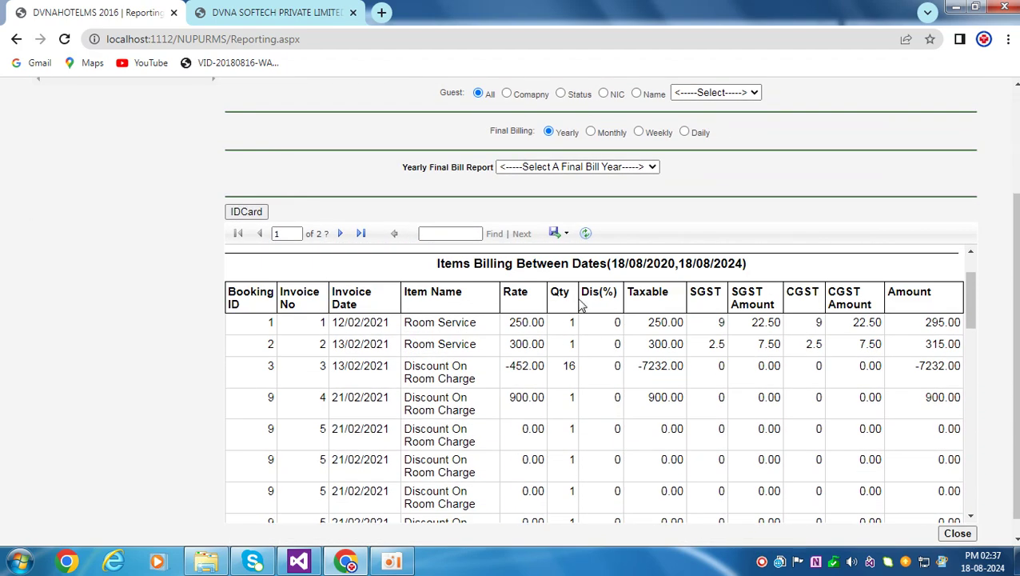
# Step: Show the Gate report for the set date range and look over its visitor entries
pyautogui.scroll(3, 448, 222)
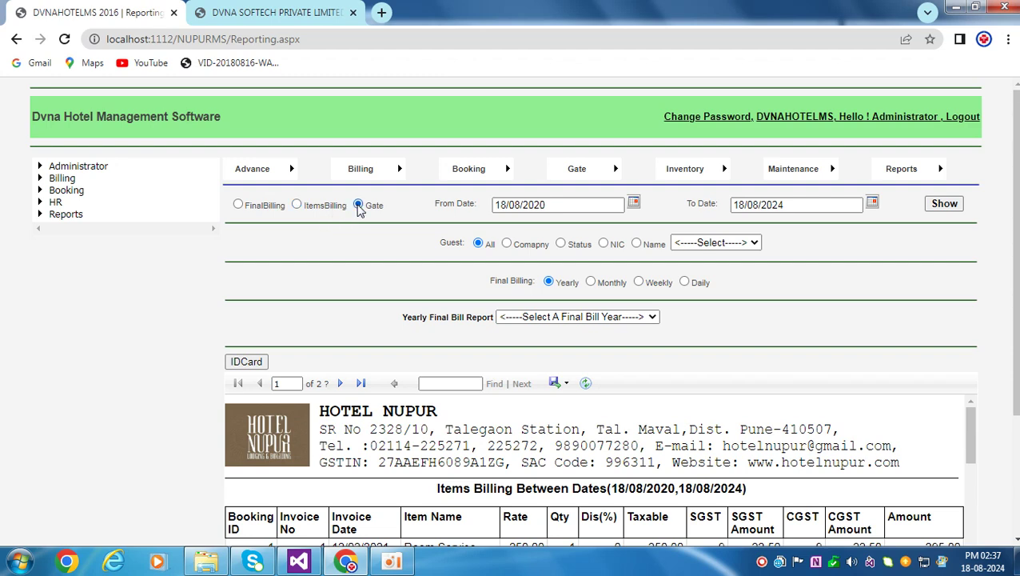
pyautogui.click(945, 204)
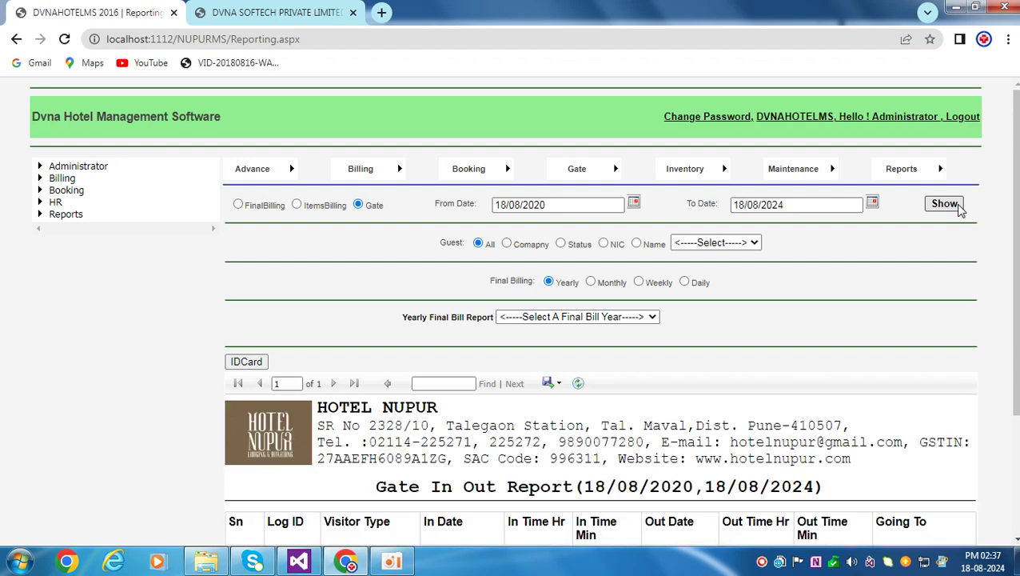
pyautogui.scroll(-2, 725, 408)
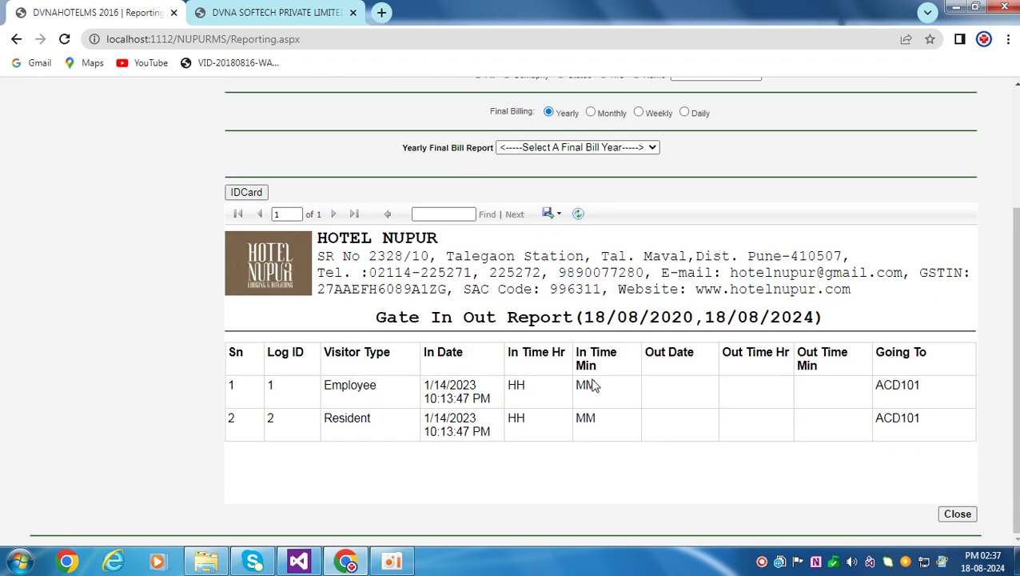
pyautogui.doubleClick(328, 389)
pyautogui.click(402, 427)
# Step: Show the Guest Master Report for ALL guests and look through the listed records
pyautogui.scroll(2, 706, 365)
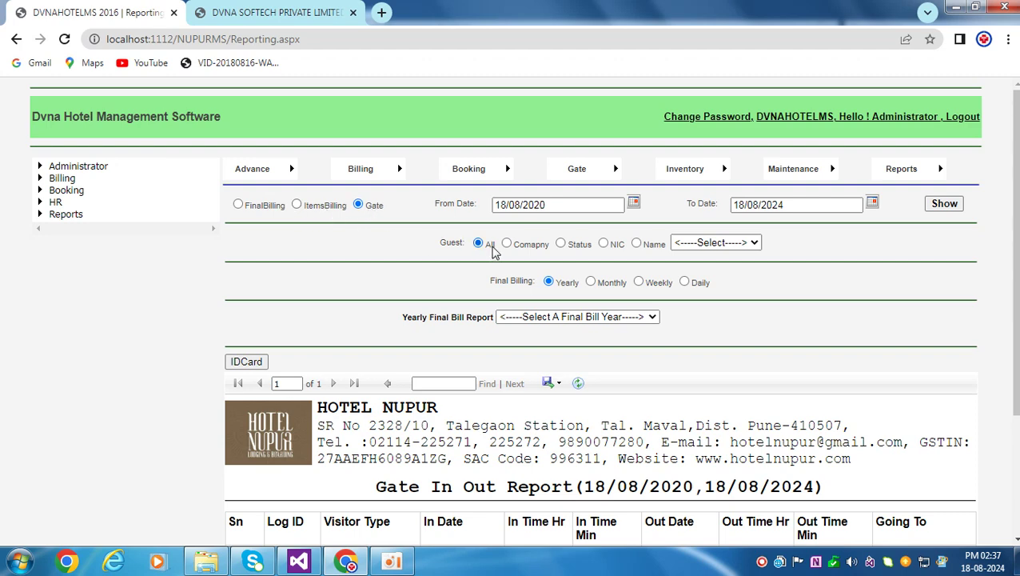
pyautogui.click(754, 243)
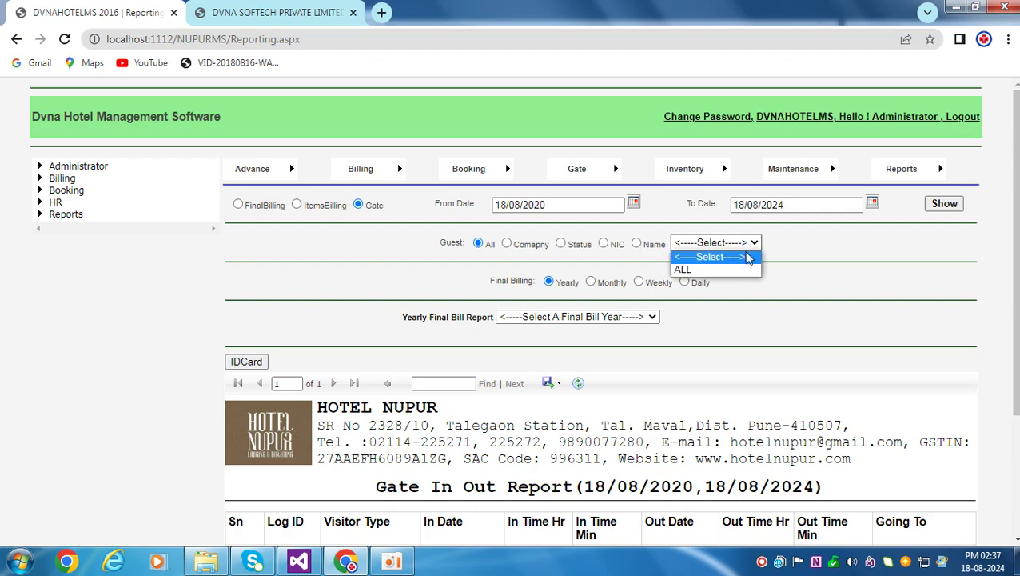
pyautogui.click(732, 266)
pyautogui.scroll(-2, 734, 275)
pyautogui.scroll(-15, 744, 376)
pyautogui.scroll(10, 747, 392)
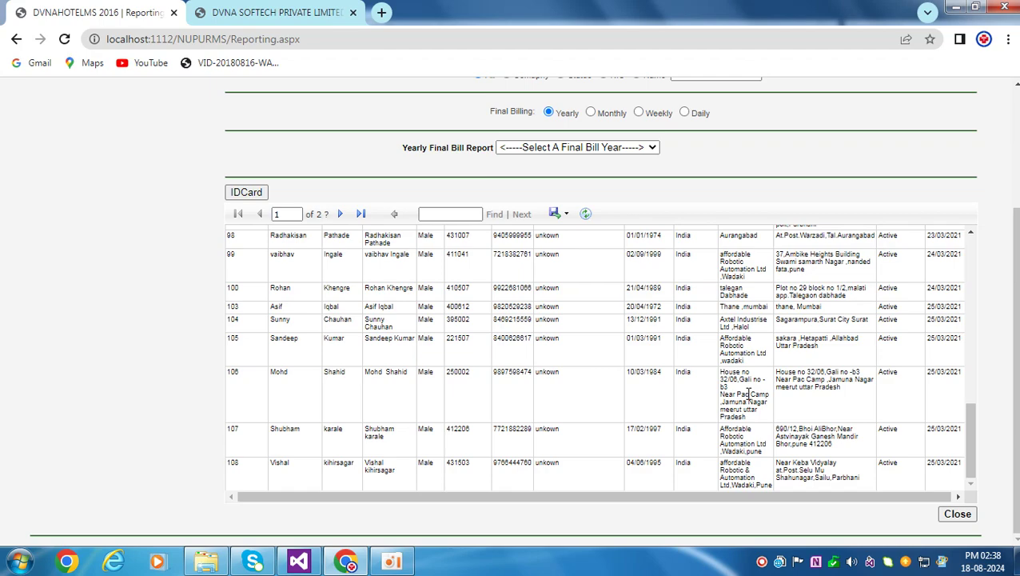
pyautogui.scroll(1, 478, 212)
# Step: Filter the guest report by company for Affordable Robotic & Automation ltd and view its guests
pyautogui.scroll(3, 478, 212)
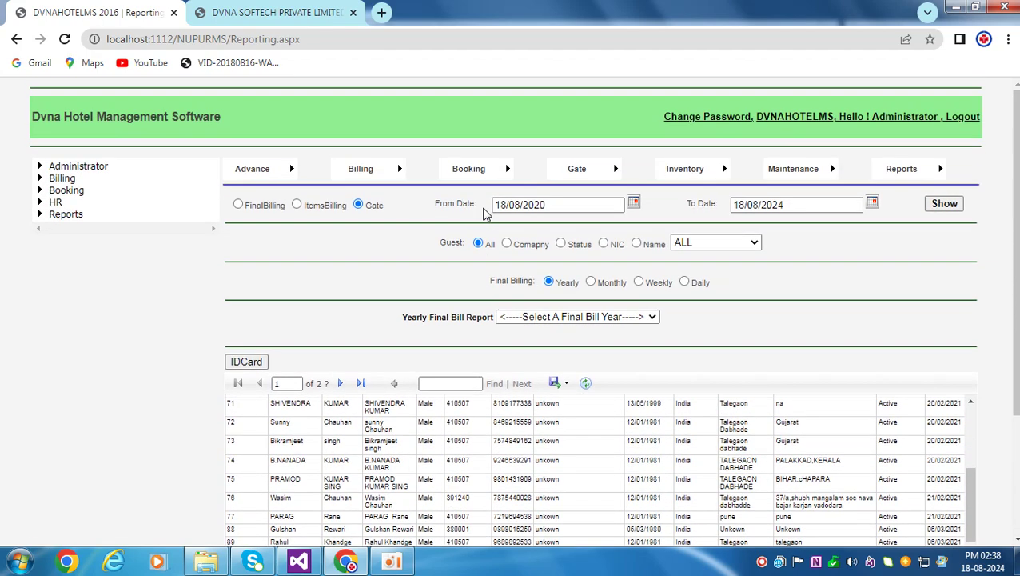
pyautogui.click(507, 244)
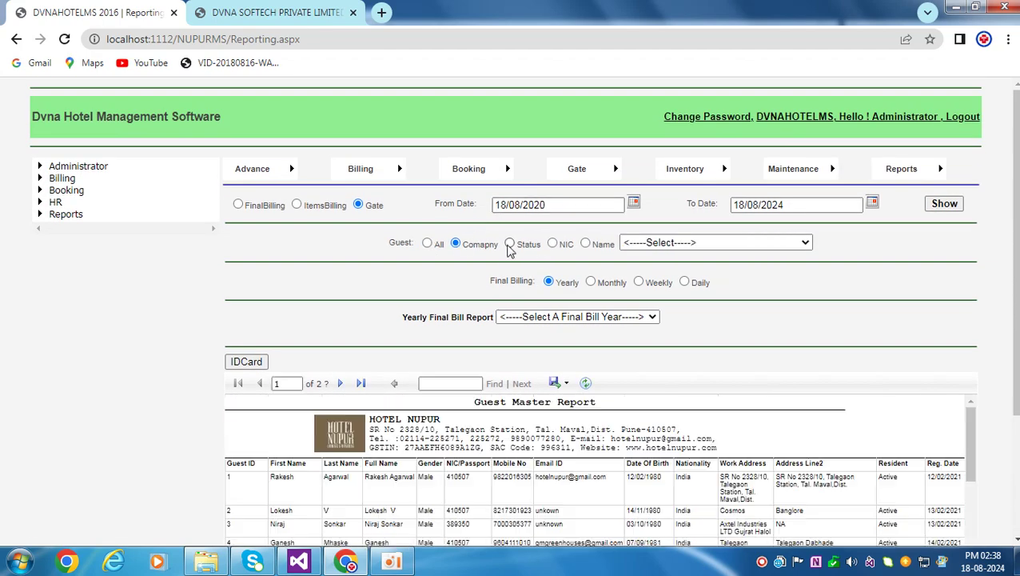
pyautogui.click(805, 244)
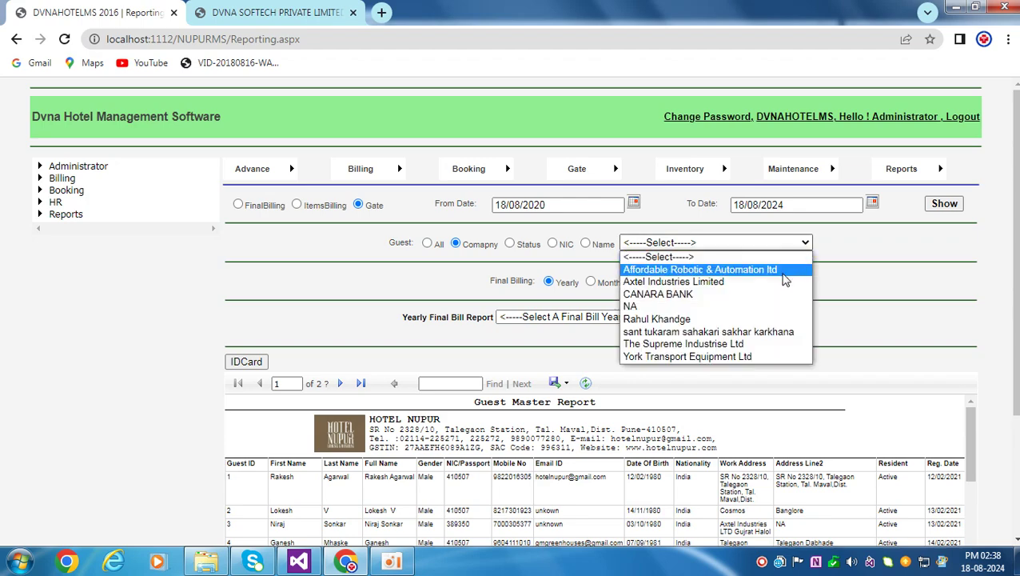
pyautogui.click(782, 273)
pyautogui.scroll(-2, 630, 394)
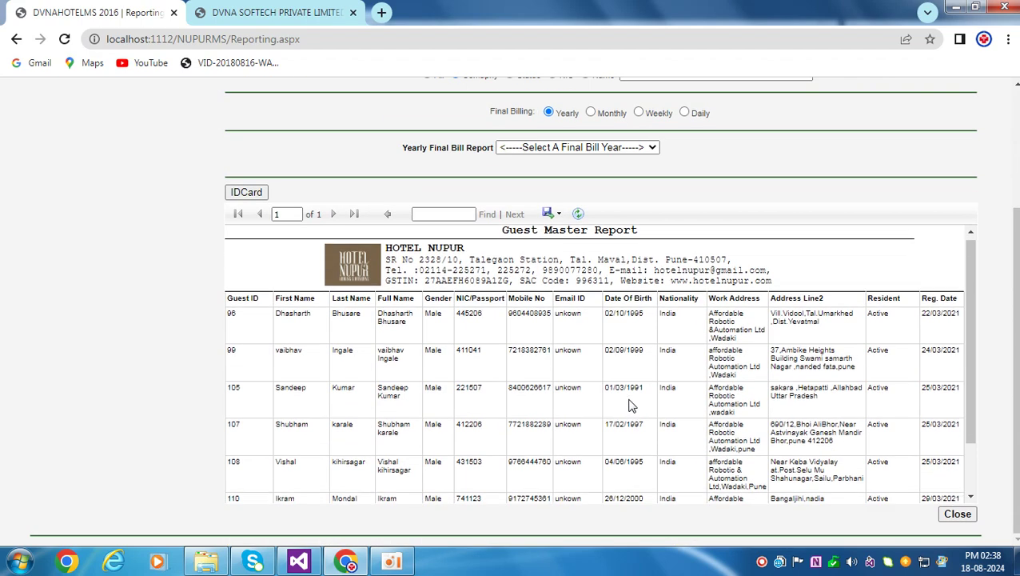
# Step: Switch the company guest report to Axtel Industries Limited and view its guests
pyautogui.scroll(5, 630, 397)
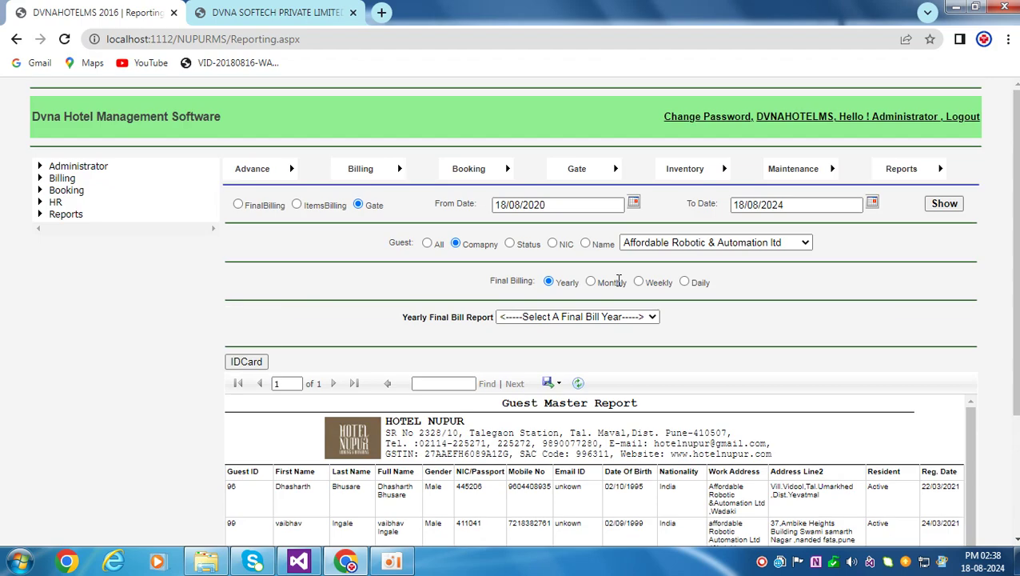
pyautogui.click(732, 244)
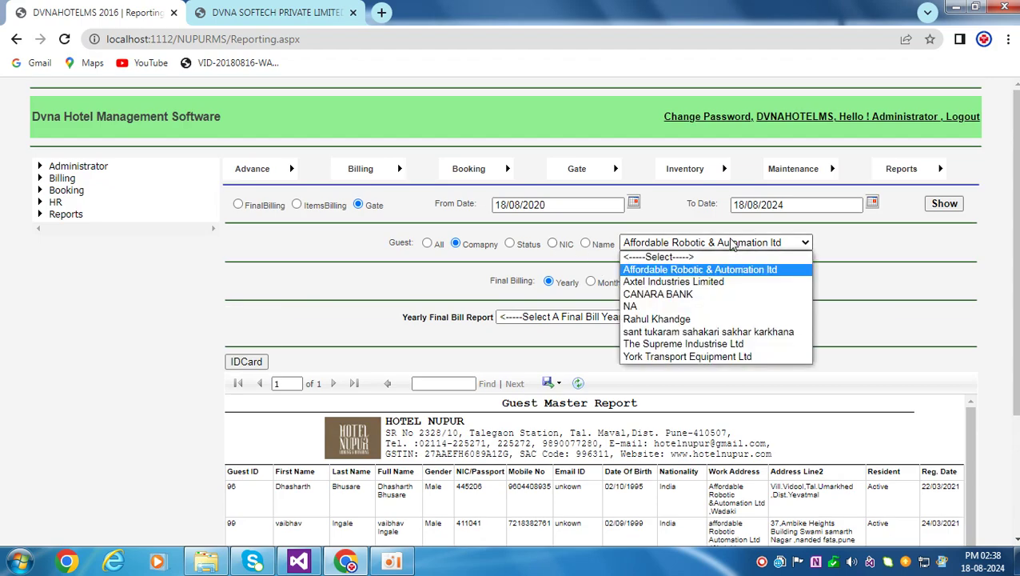
pyautogui.click(736, 282)
pyautogui.scroll(-2, 629, 504)
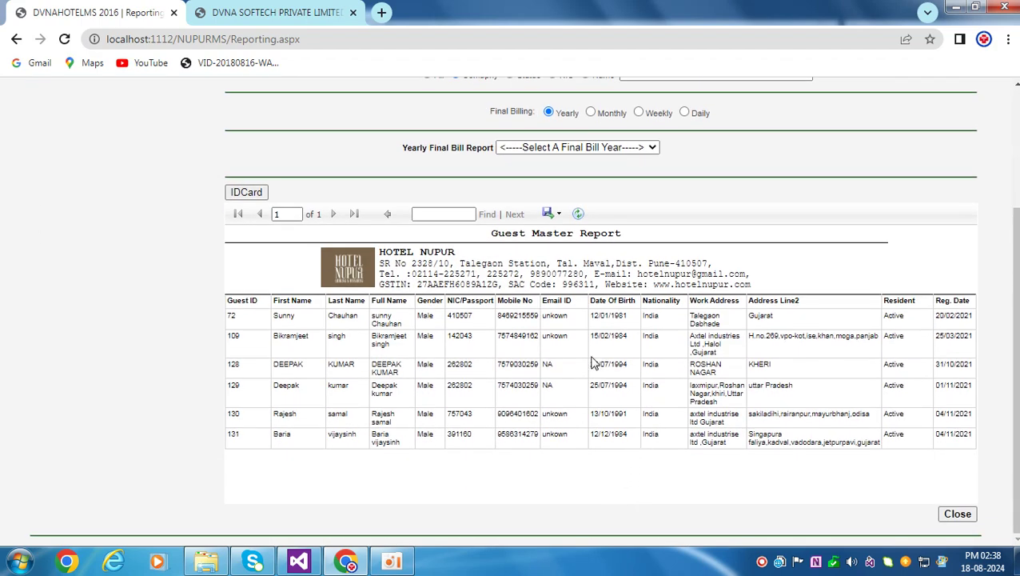
# Step: Filter the guest report by status, choosing Active, and look through the guests
pyautogui.scroll(2, 594, 364)
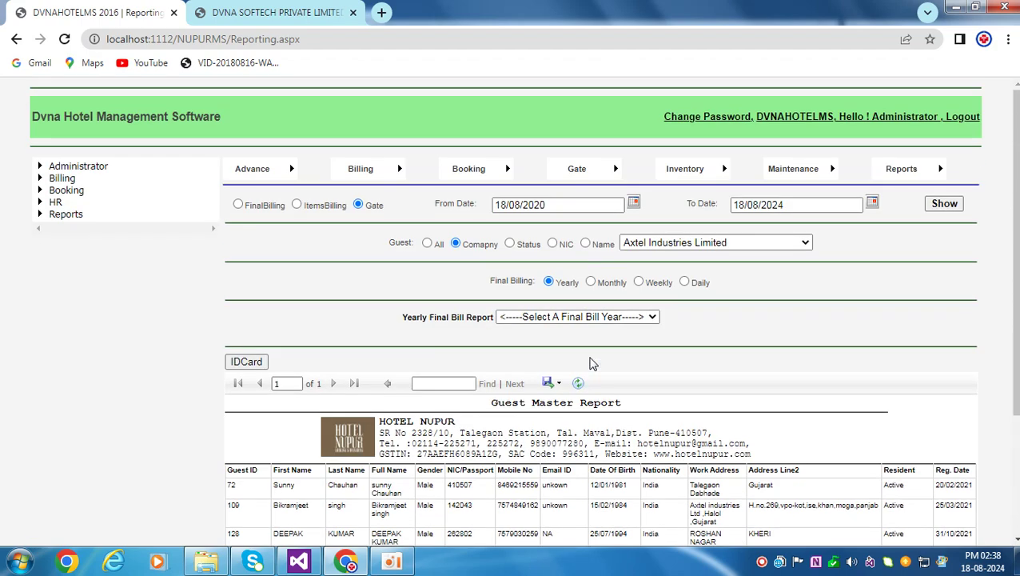
pyautogui.click(510, 244)
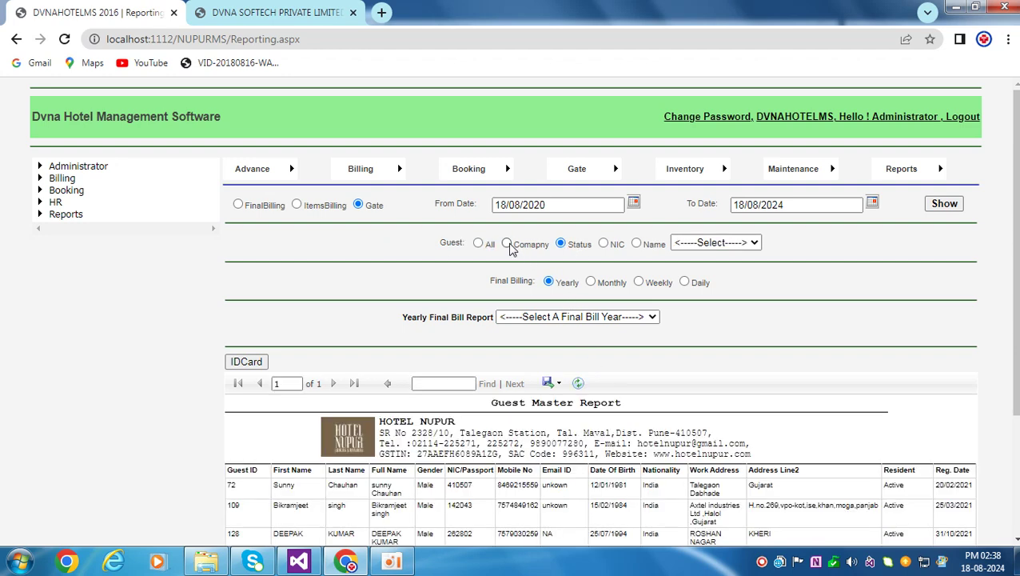
pyautogui.click(741, 245)
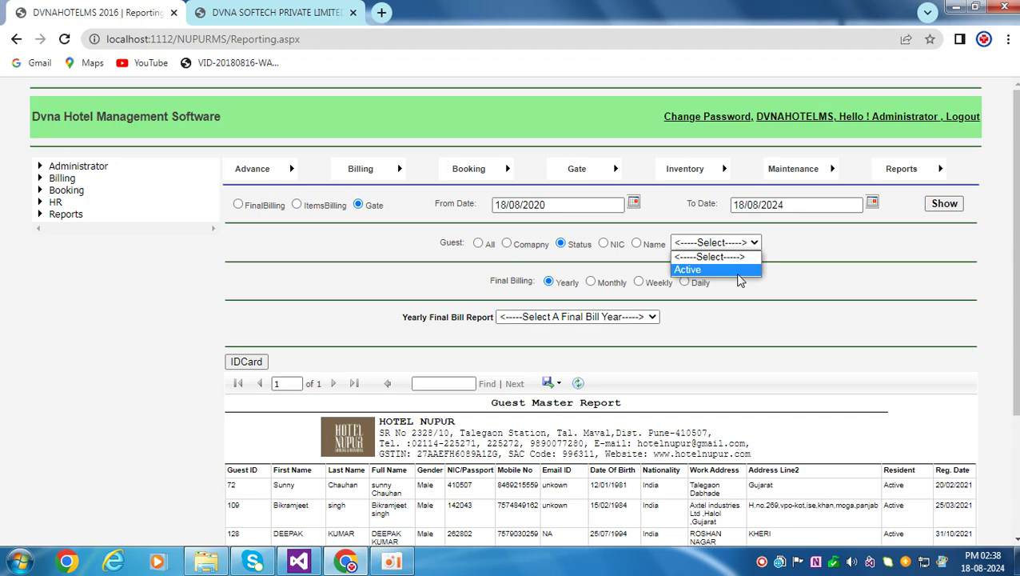
pyautogui.click(739, 271)
pyautogui.scroll(-10, 704, 403)
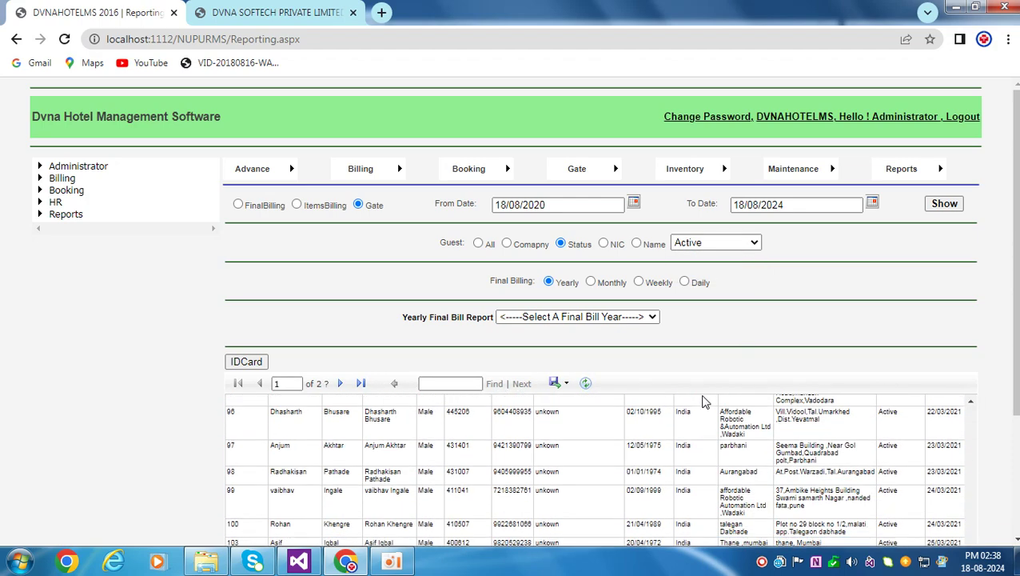
pyautogui.scroll(-1, 704, 404)
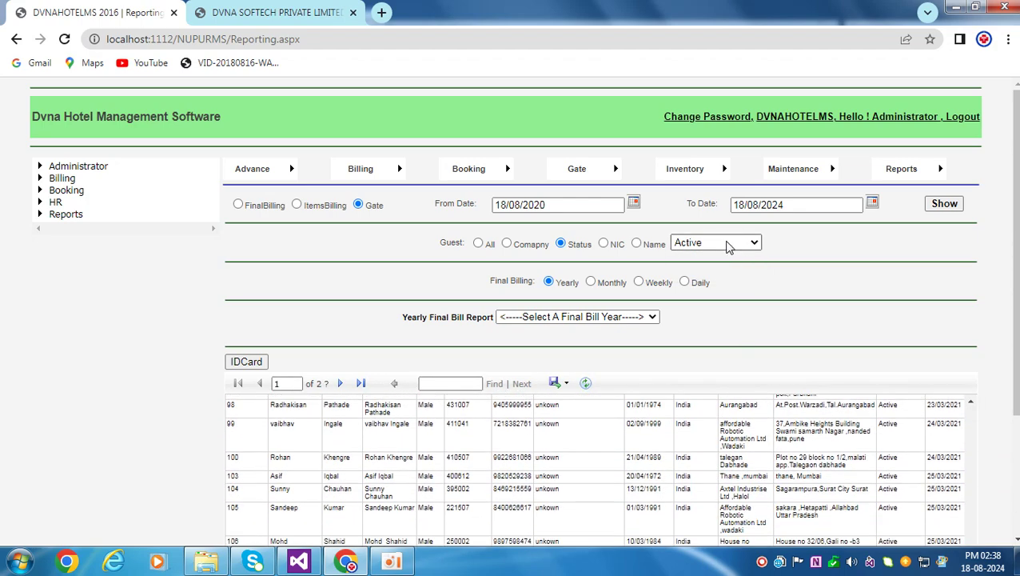
# Step: Filter the guest report by name for the third guest in the list and view that record
pyautogui.click(637, 244)
pyautogui.click(757, 242)
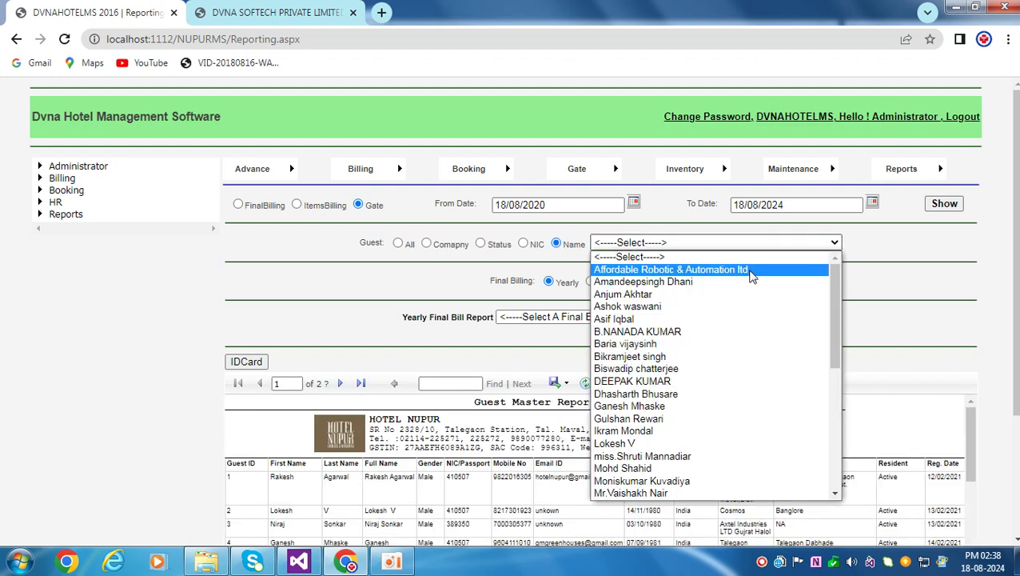
pyautogui.click(719, 294)
pyautogui.scroll(-2, 756, 305)
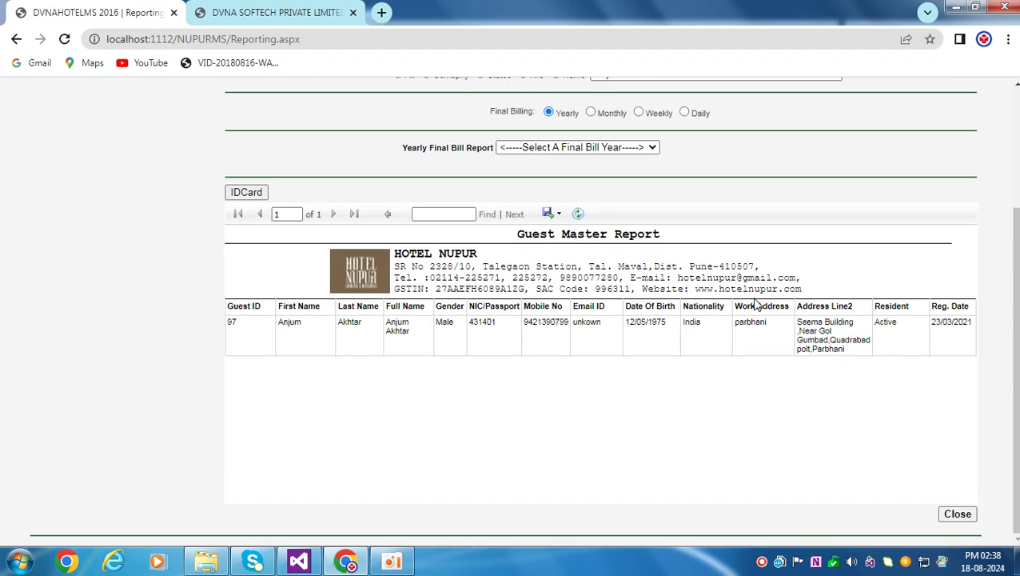
# Step: Show the Yearly Final Bill Report for 2024 and view its billing entries
pyautogui.scroll(2, 755, 302)
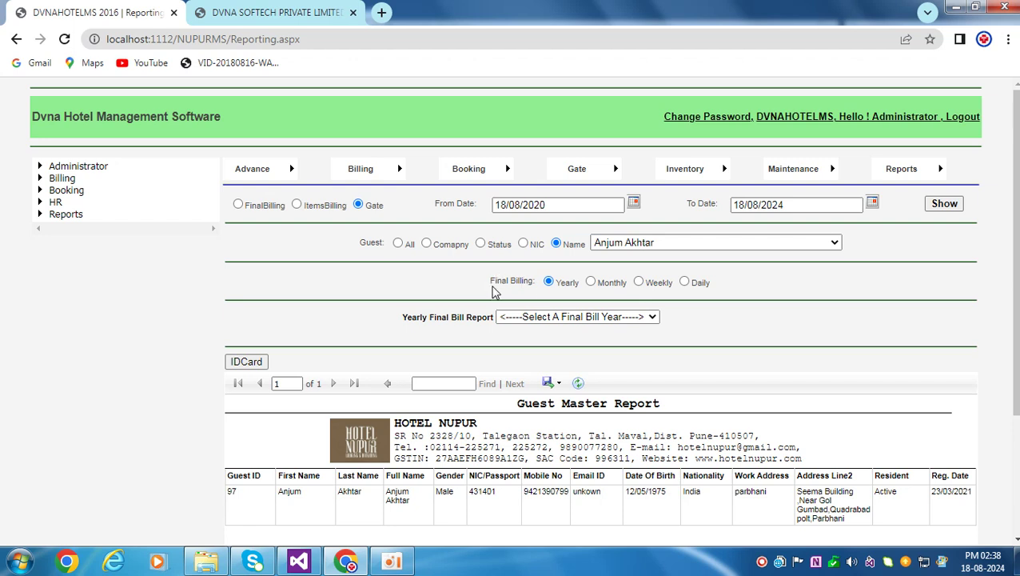
pyautogui.moveTo(492, 286); pyautogui.dragTo(675, 284)
pyautogui.click(819, 269)
pyautogui.click(576, 316)
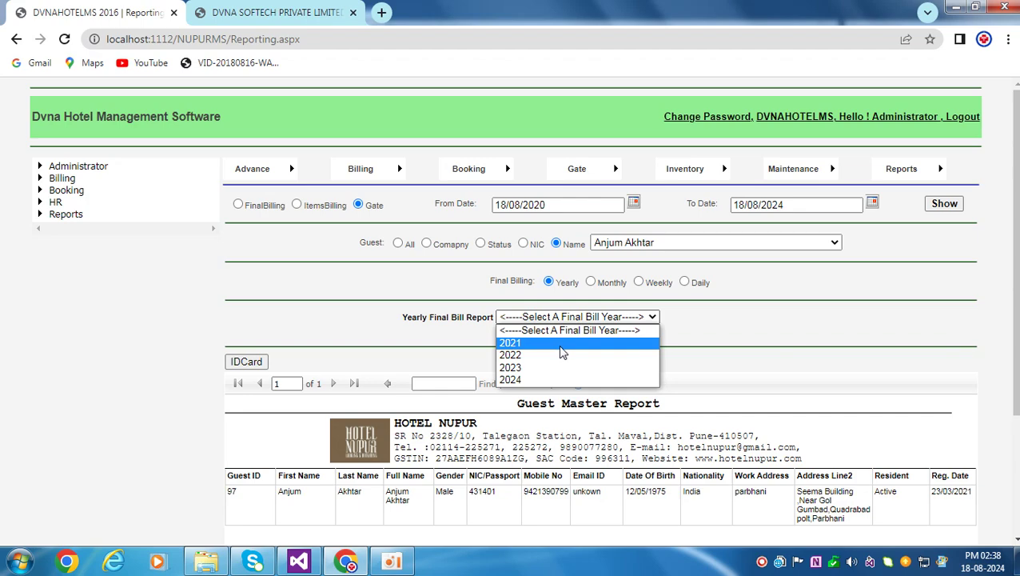
pyautogui.click(559, 382)
pyautogui.scroll(-3, 552, 375)
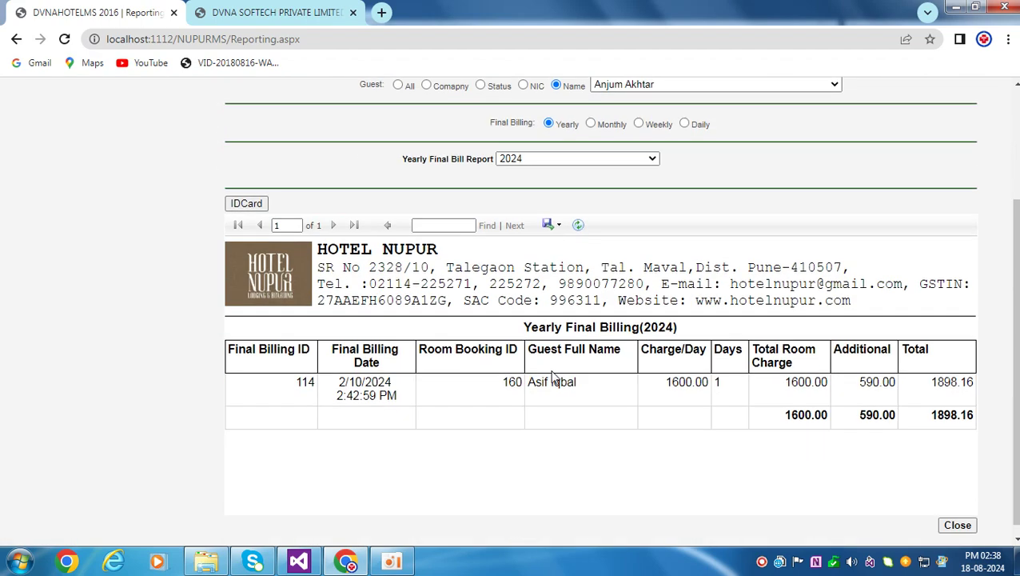
# Step: Switch the Yearly Final Bill Report to 2023 and view its billing entries
pyautogui.scroll(3, 893, 392)
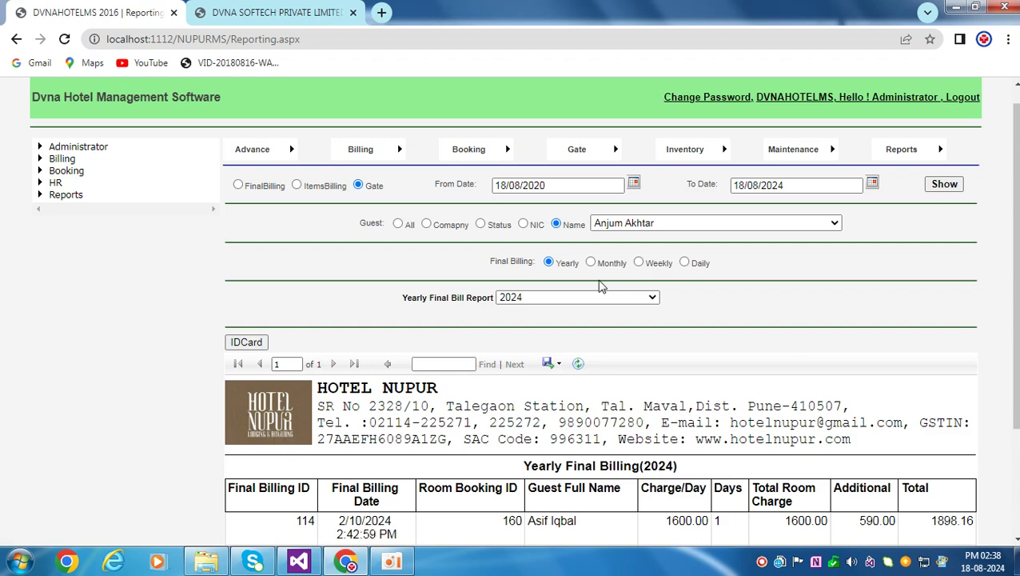
pyautogui.click(589, 297)
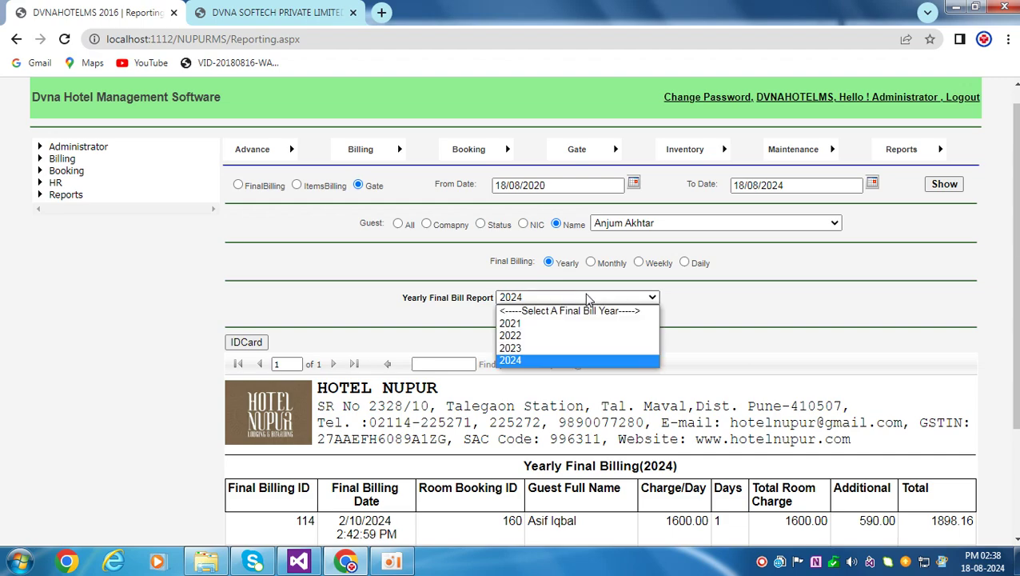
pyautogui.click(565, 349)
pyautogui.scroll(-3, 728, 311)
# Step: Switch the Yearly Final Bill Report to 2022 and view its billing entries
pyautogui.scroll(2, 680, 303)
pyautogui.click(602, 243)
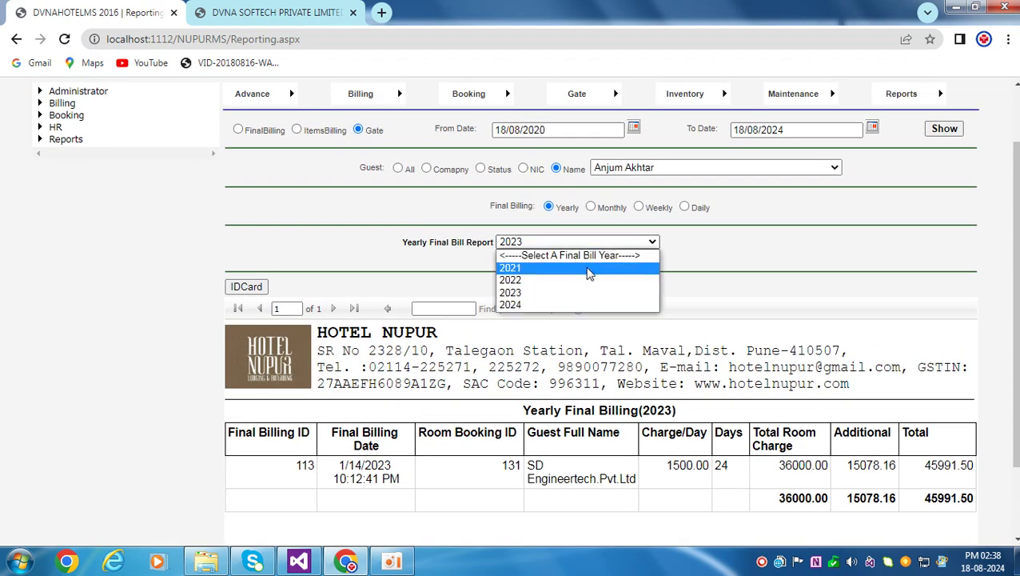
pyautogui.click(578, 280)
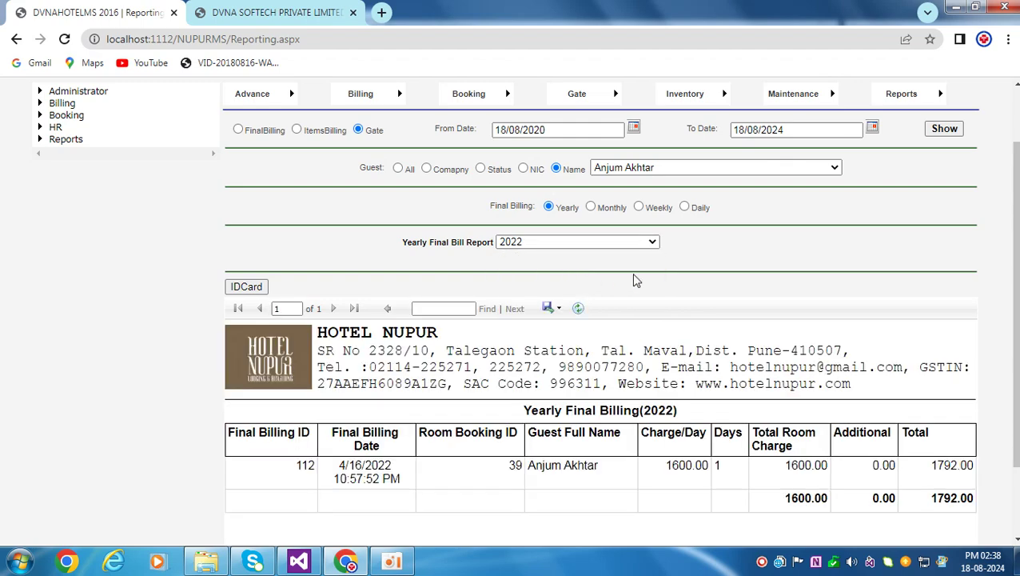
pyautogui.scroll(-2, 633, 279)
# Step: Switch the Yearly Final Bill Report to 2021
pyautogui.scroll(3, 735, 279)
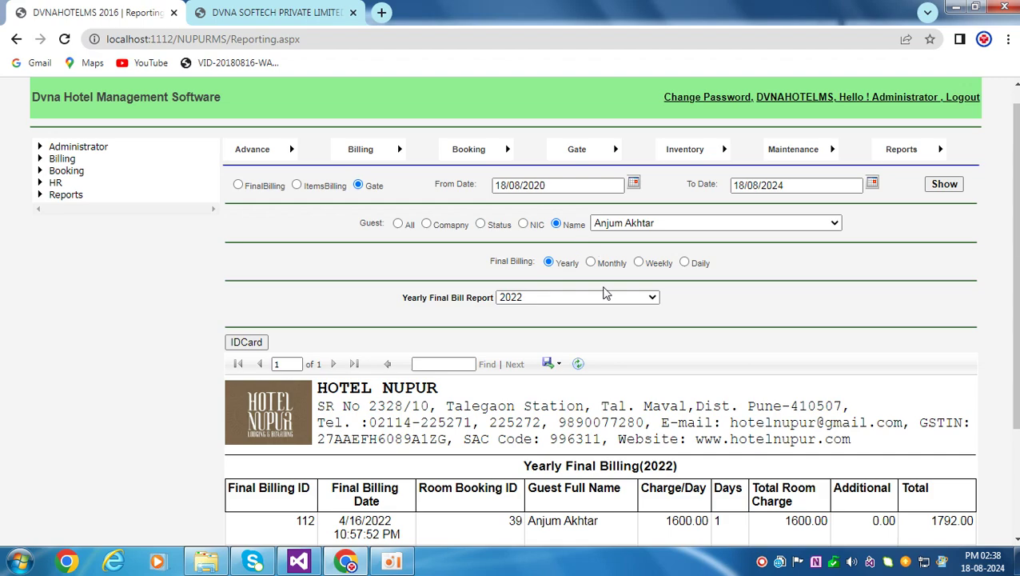
pyautogui.click(604, 297)
pyautogui.click(582, 324)
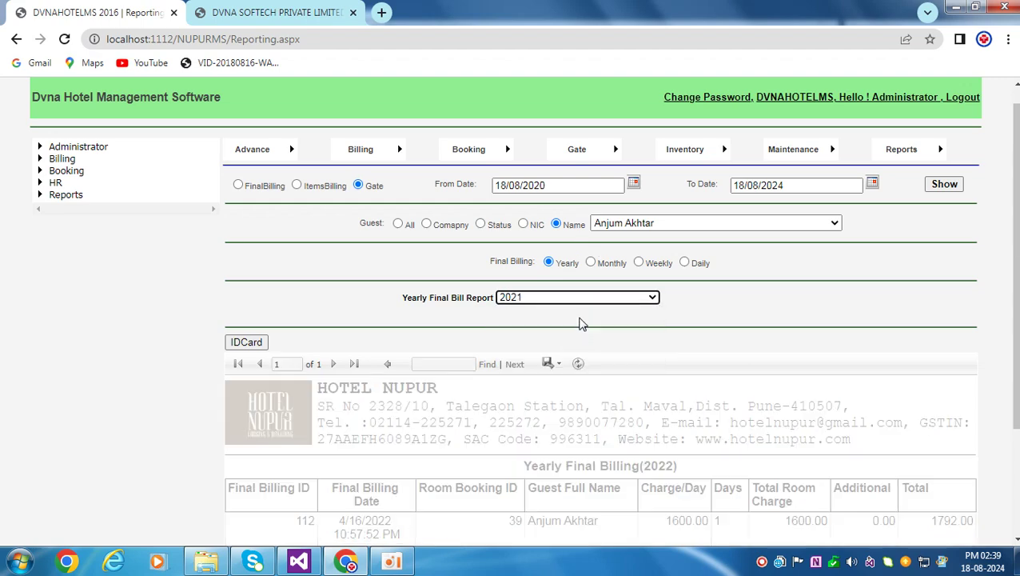
# Step: Look through the billing entries of the 2021 Yearly Final Bill Report
pyautogui.scroll(-5, 715, 285)
pyautogui.scroll(-15, 719, 288)
pyautogui.scroll(-1, 722, 288)
pyautogui.scroll(10, 784, 379)
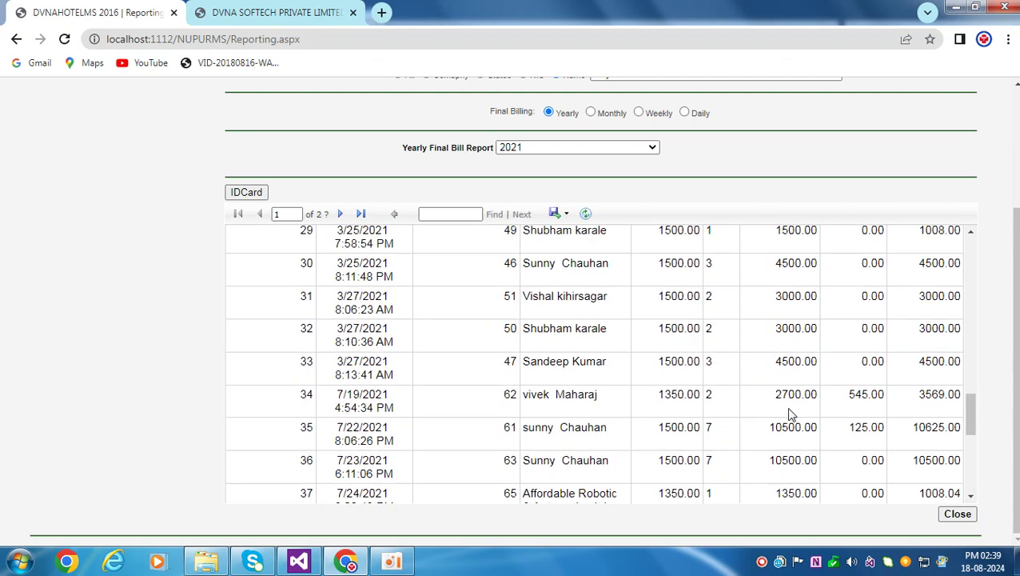
pyautogui.scroll(8, 627, 320)
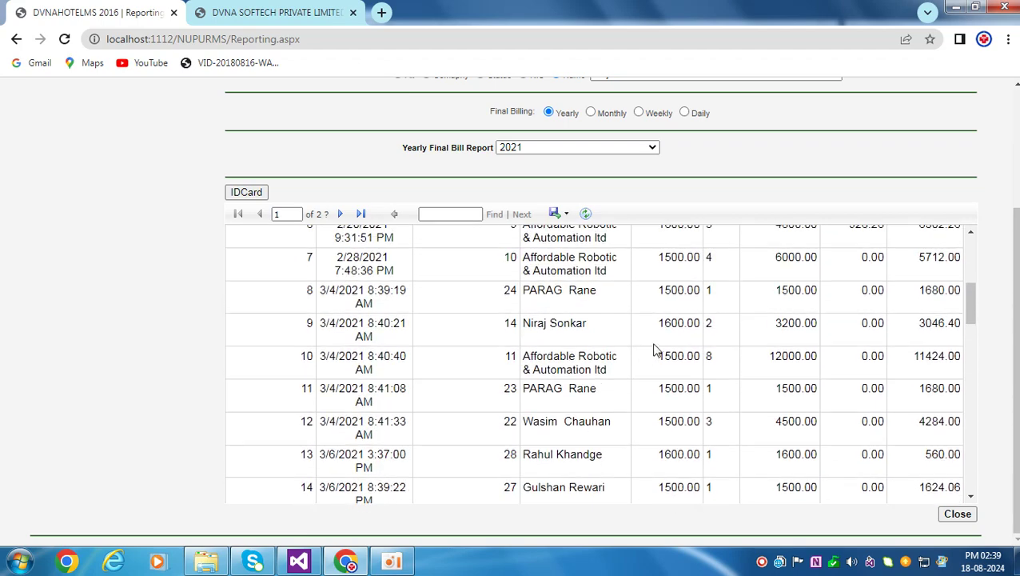
pyautogui.scroll(4, 653, 335)
pyautogui.scroll(2, 650, 220)
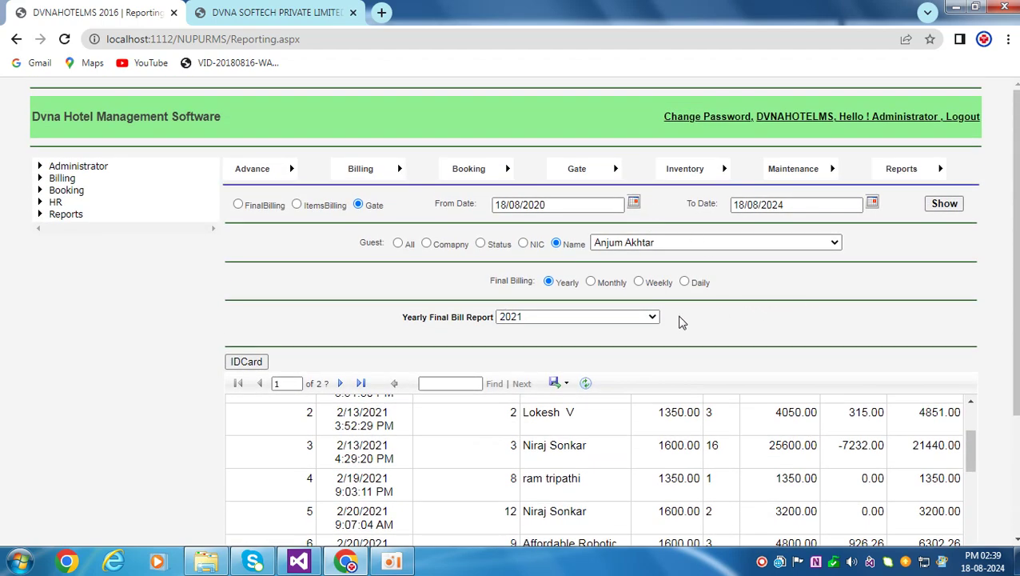
# Step: Show the Monthly Final Bill Report for year 2024, month 2
pyautogui.click(590, 282)
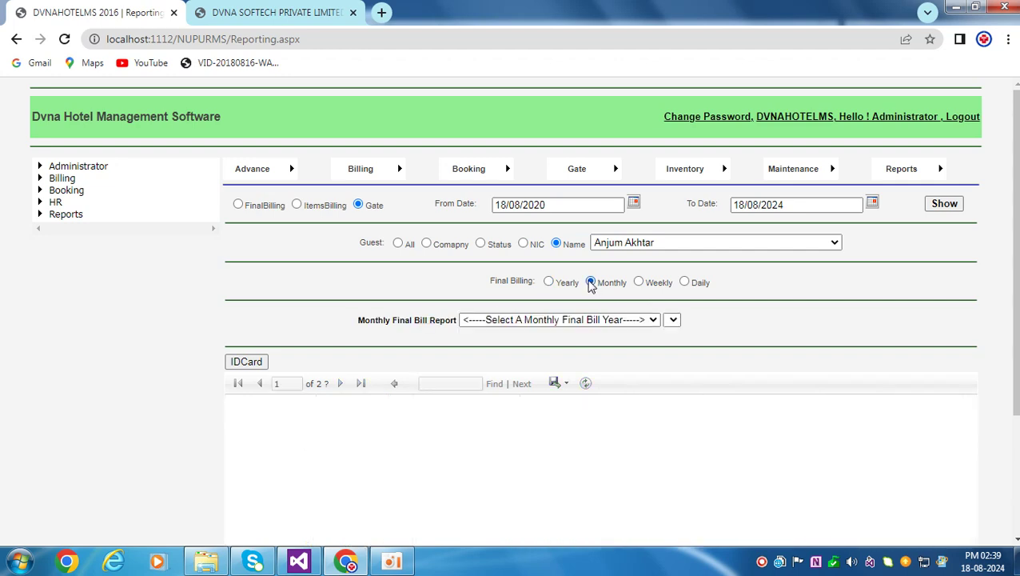
pyautogui.click(577, 320)
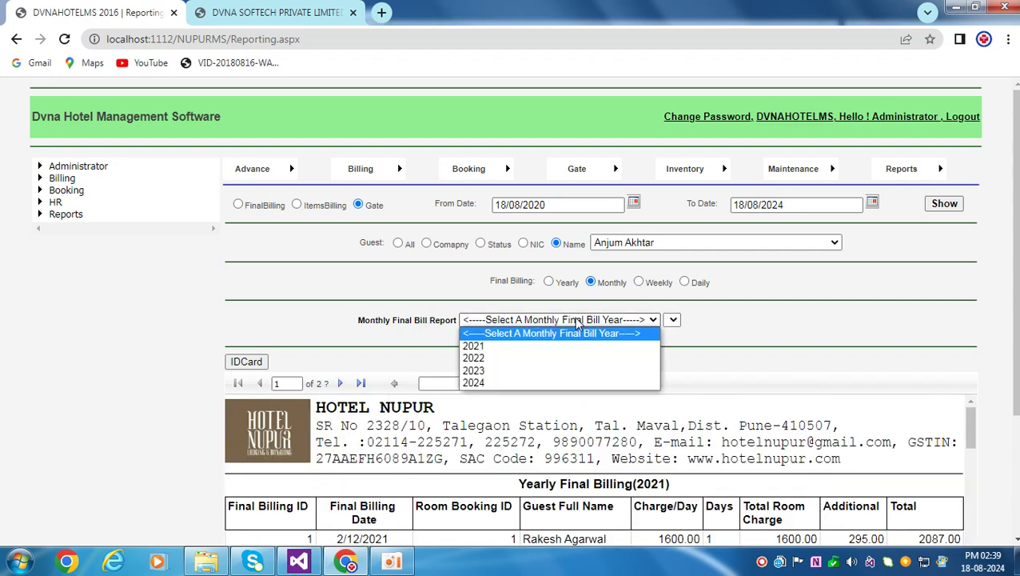
pyautogui.click(513, 382)
pyautogui.click(647, 321)
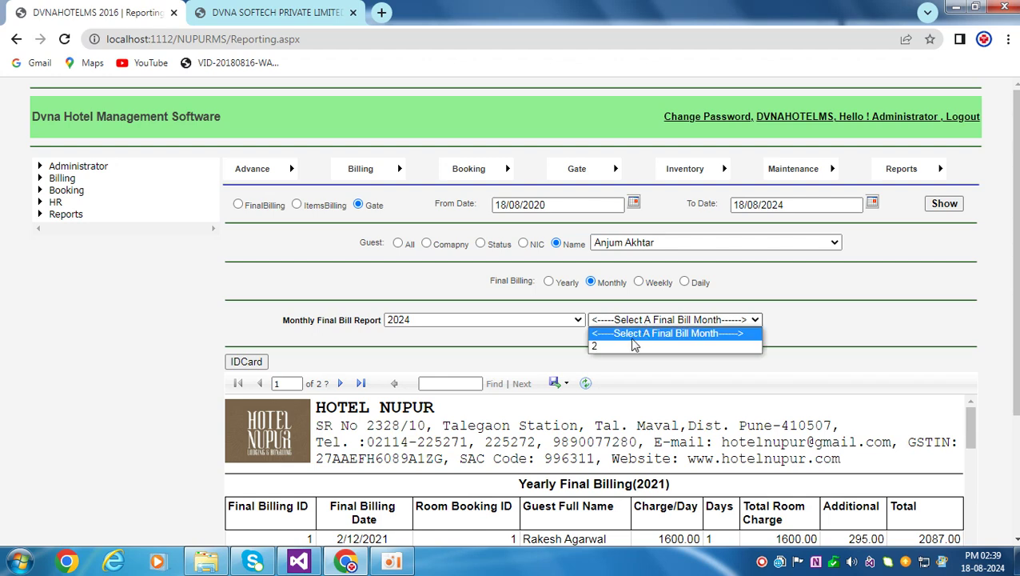
pyautogui.click(636, 344)
# Step: Show the Weekly Final Bill Report for year 2024, month 2, week 6
pyautogui.click(638, 284)
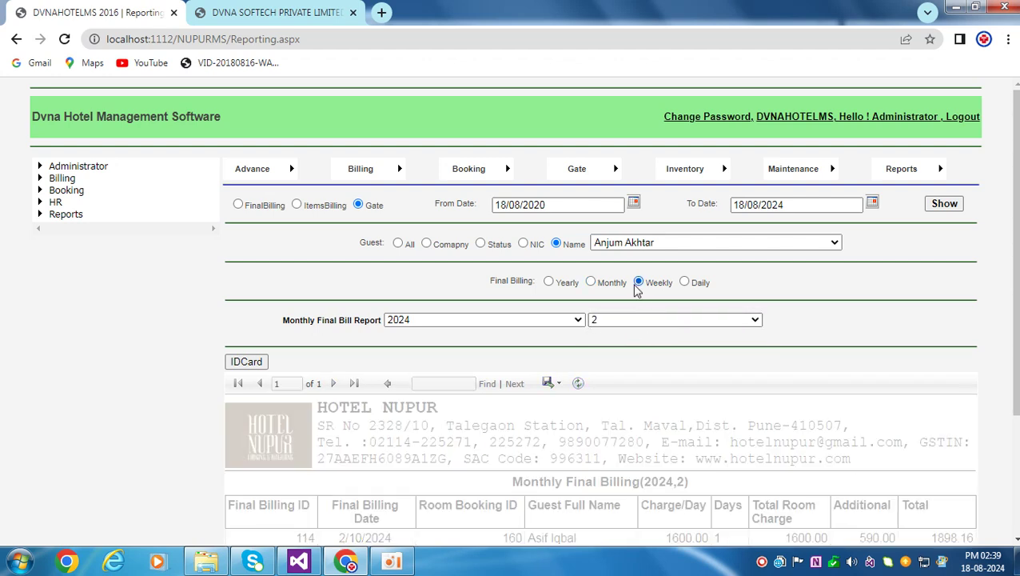
pyautogui.click(582, 323)
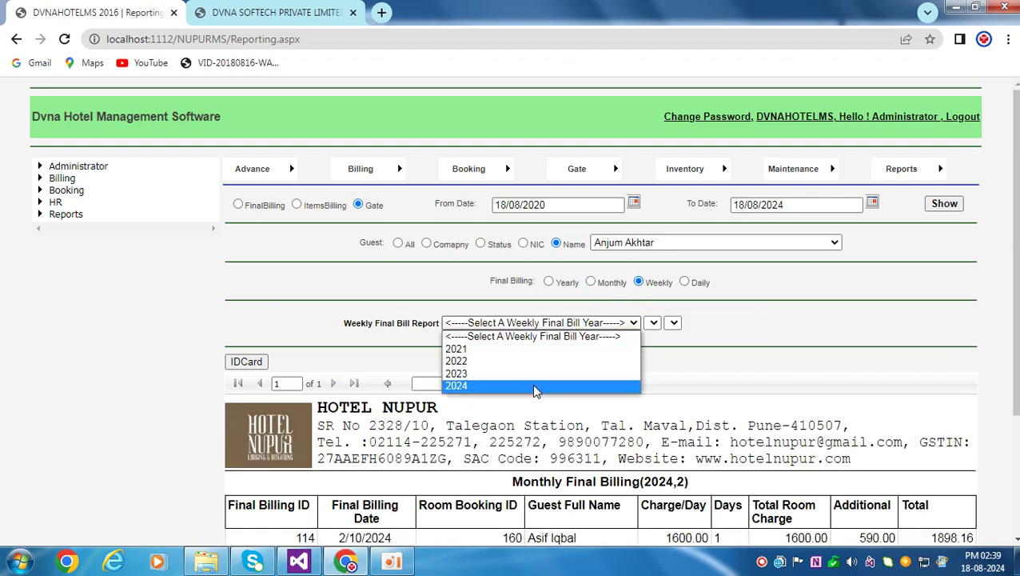
pyautogui.click(535, 386)
pyautogui.click(675, 324)
pyautogui.click(652, 350)
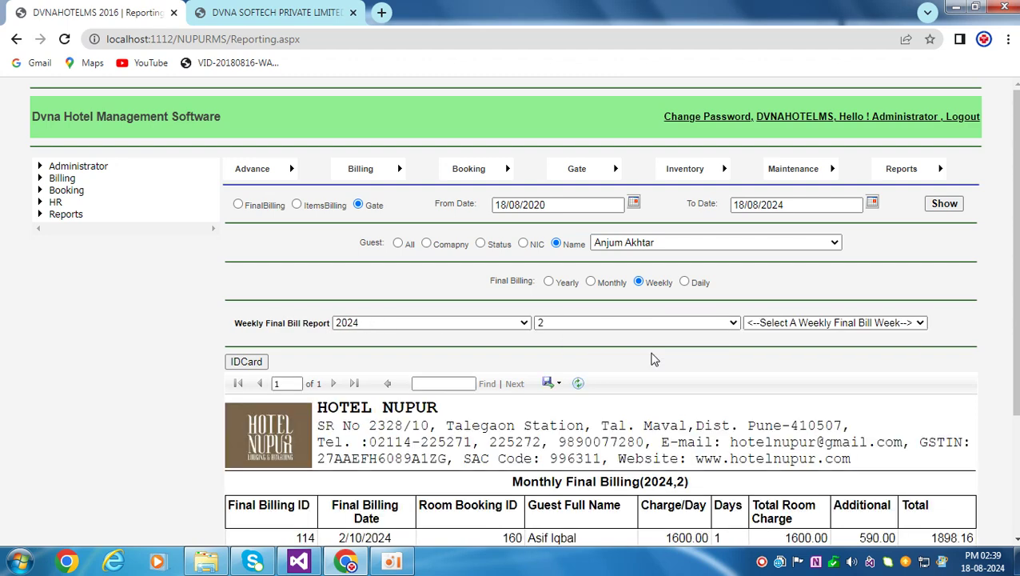
pyautogui.click(840, 323)
pyautogui.click(807, 363)
pyautogui.click(826, 328)
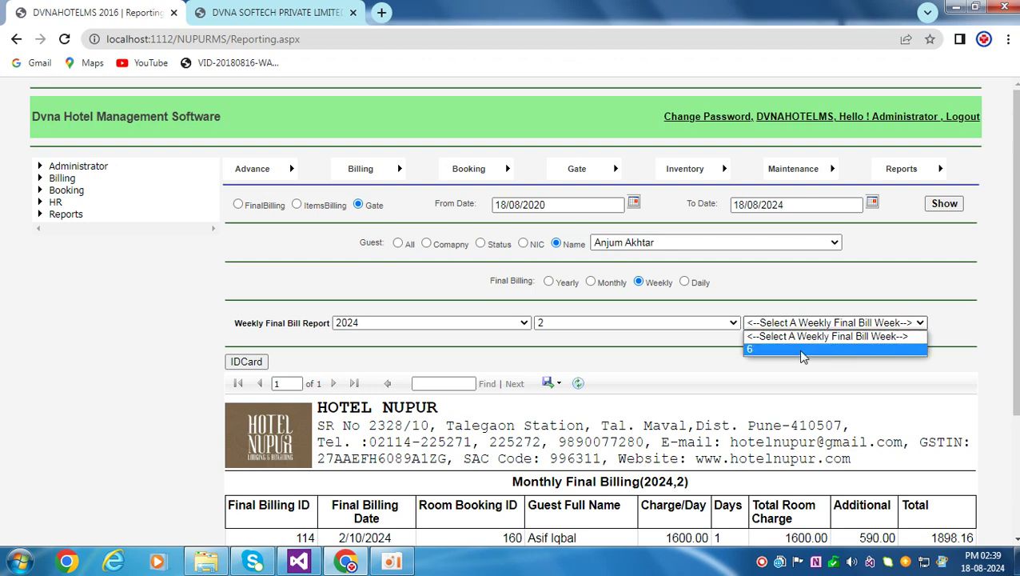
pyautogui.click(799, 349)
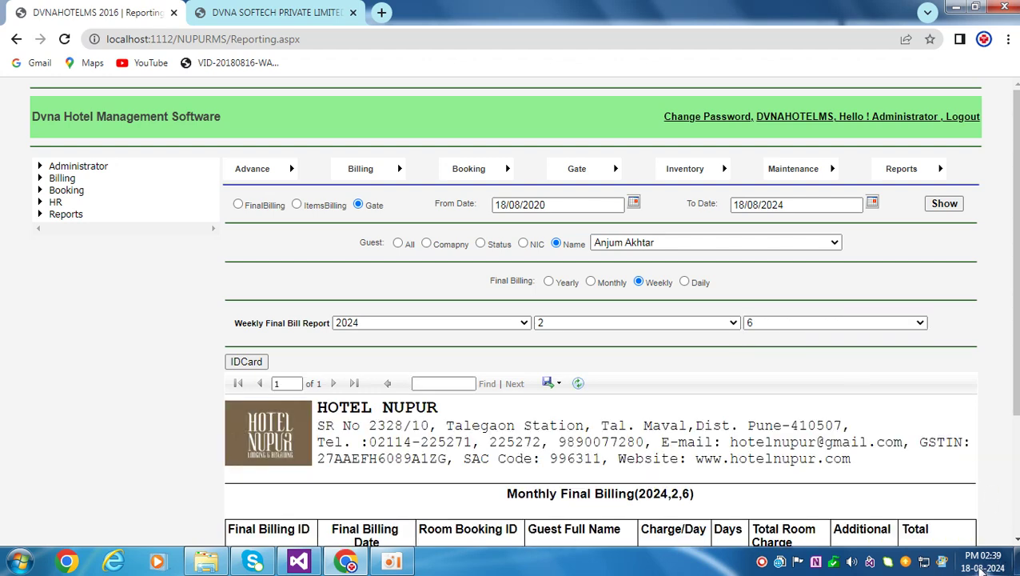
# Step: Browse the system calendar back to January 2024 to check the week numbering, and view the weekly billing report
pyautogui.click(983, 567)
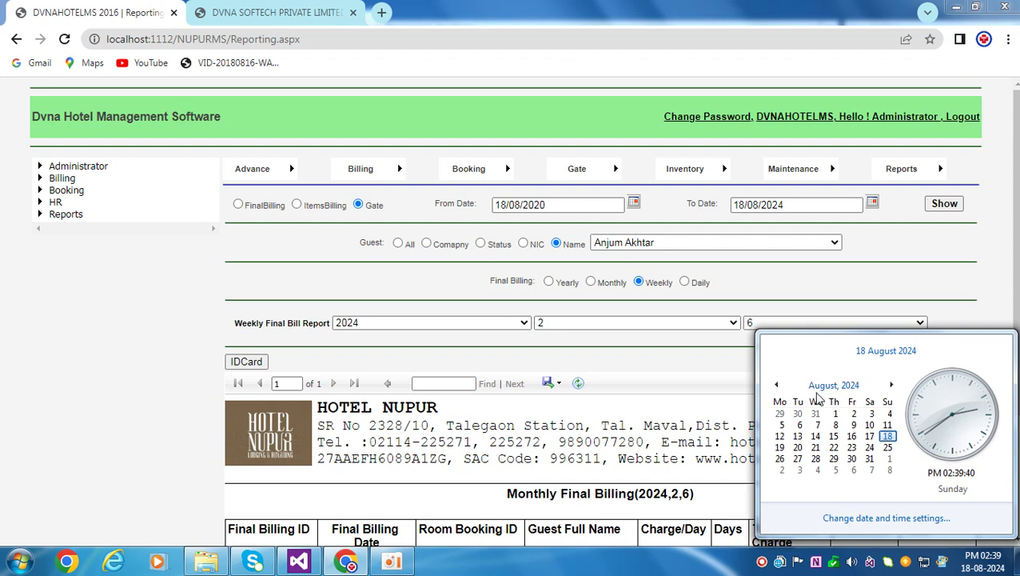
pyautogui.click(778, 385)
pyautogui.click(777, 386)
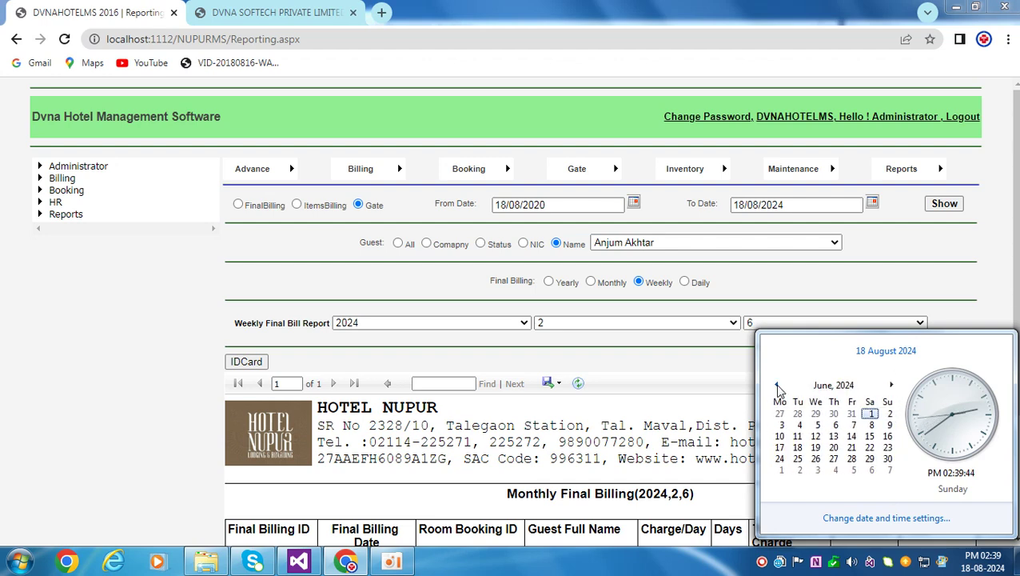
pyautogui.click(778, 386)
pyautogui.click(777, 385)
pyautogui.click(778, 385)
pyautogui.click(777, 385)
pyautogui.click(778, 386)
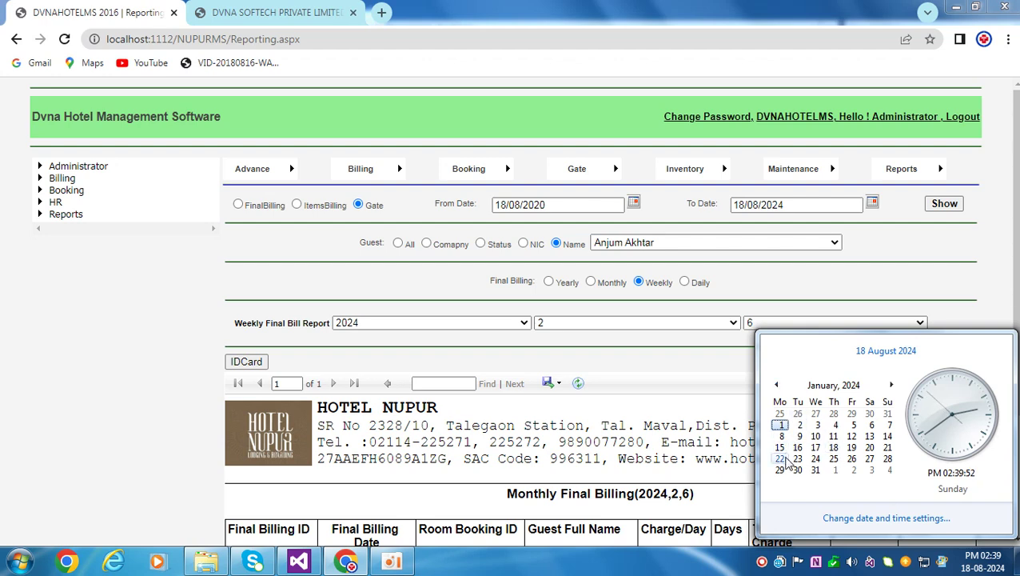
pyautogui.click(766, 276)
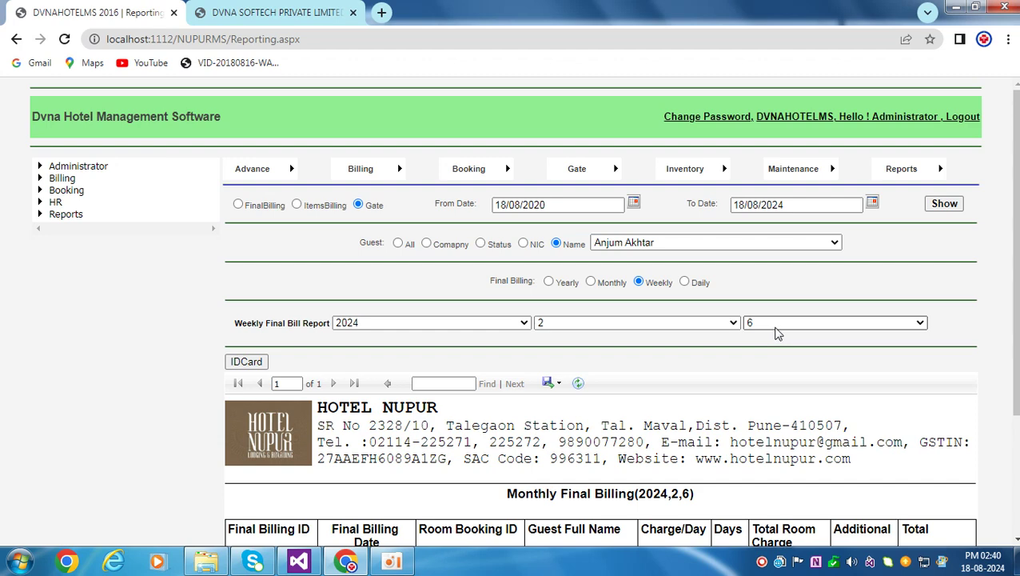
pyautogui.scroll(-2, 805, 360)
pyautogui.scroll(2, 806, 351)
# Step: Show the Daily Final Bill Report for year 2024, month 2, day 10, view its entries and close the reporting page
pyautogui.click(684, 282)
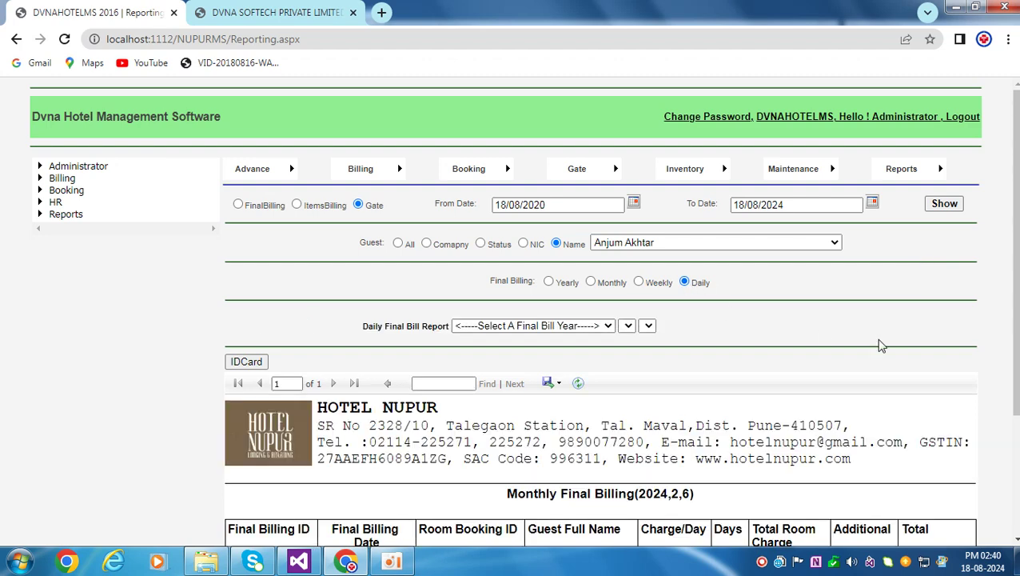
pyautogui.click(558, 326)
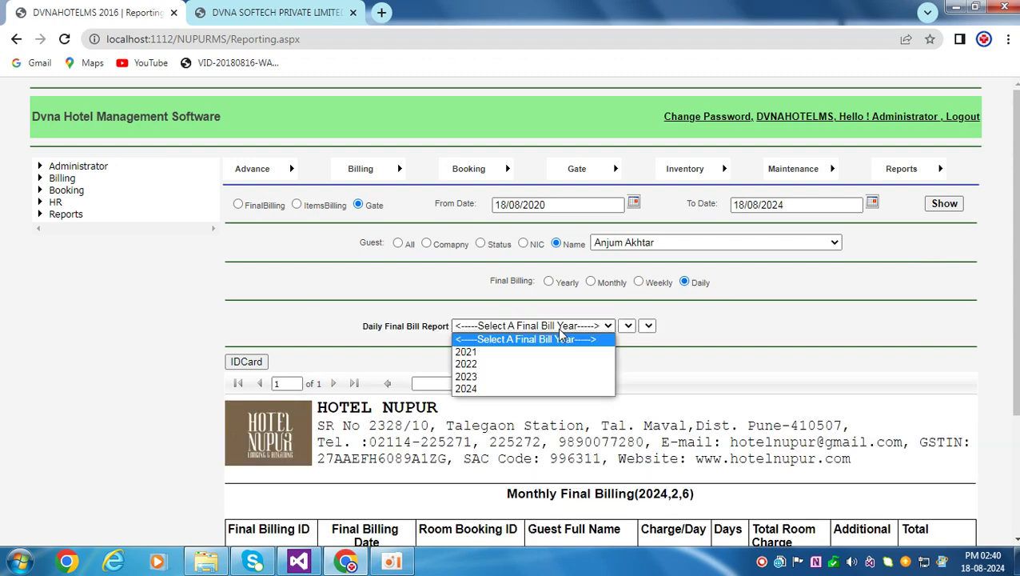
pyautogui.click(539, 389)
pyautogui.click(640, 325)
pyautogui.click(645, 350)
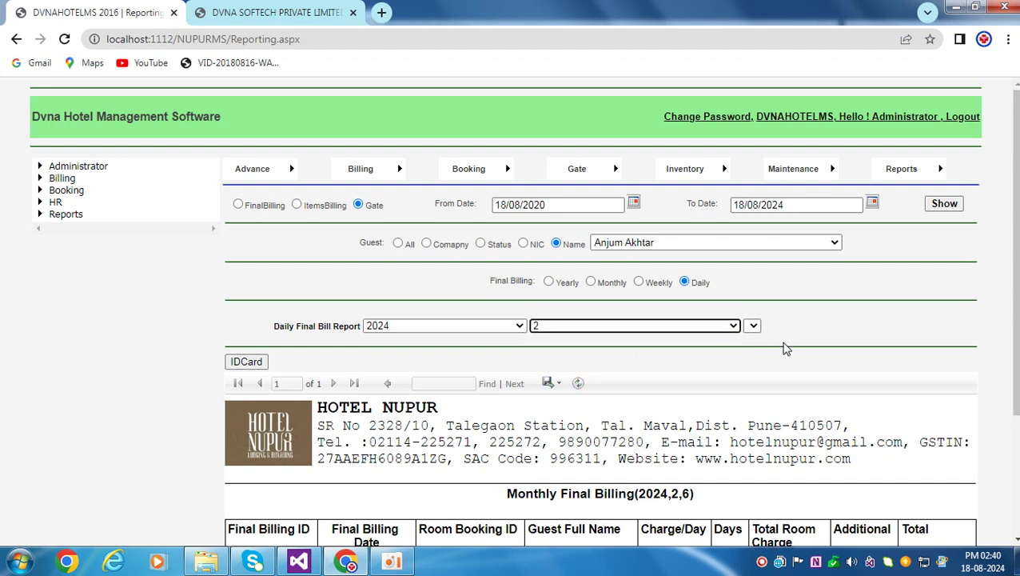
pyautogui.click(778, 335)
pyautogui.click(777, 351)
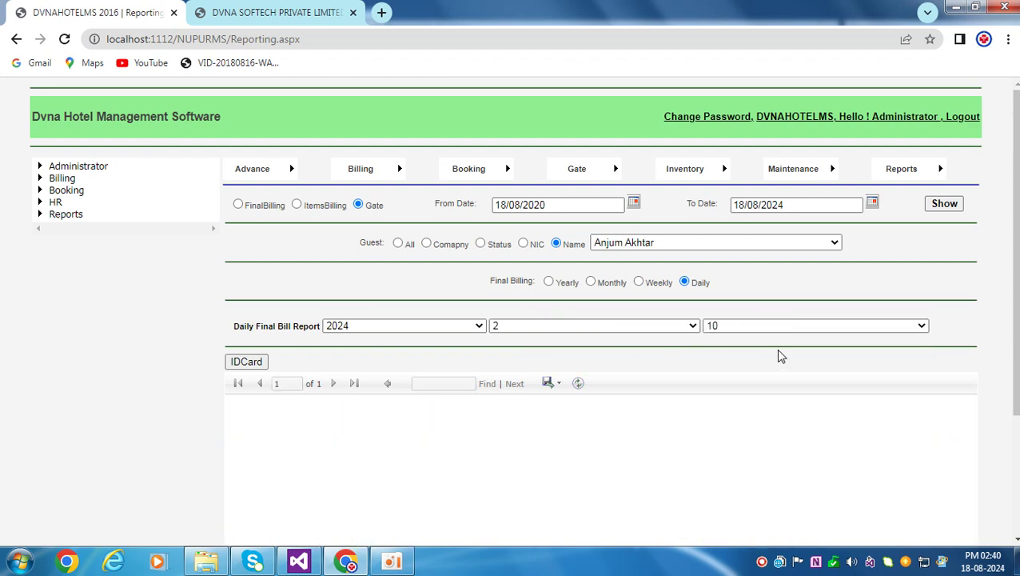
pyautogui.scroll(-2, 781, 352)
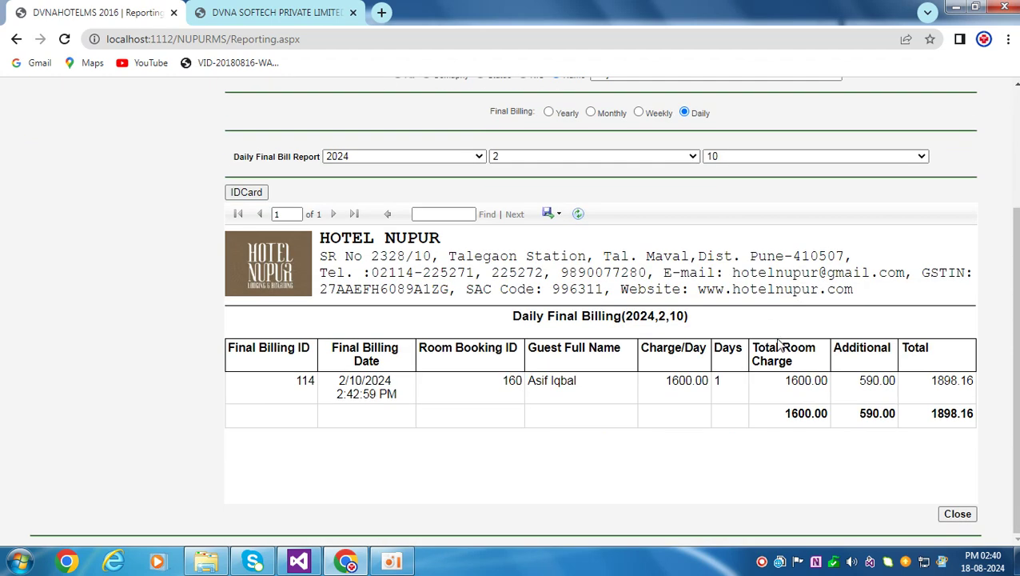
pyautogui.click(956, 513)
# Step: Open the Backup page and look through its list of databases and backup paths
pyautogui.moveTo(940, 168)
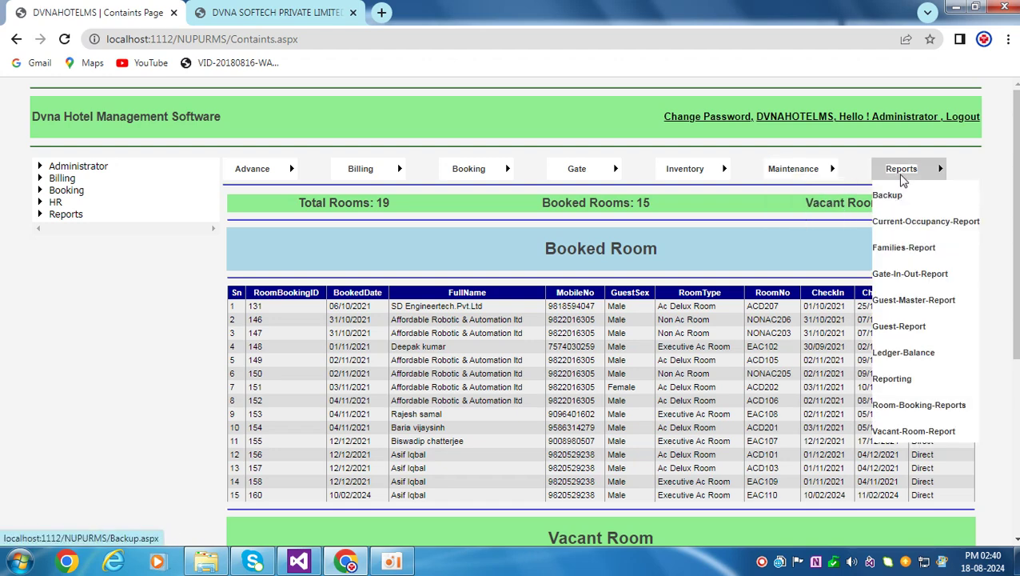
pyautogui.click(897, 200)
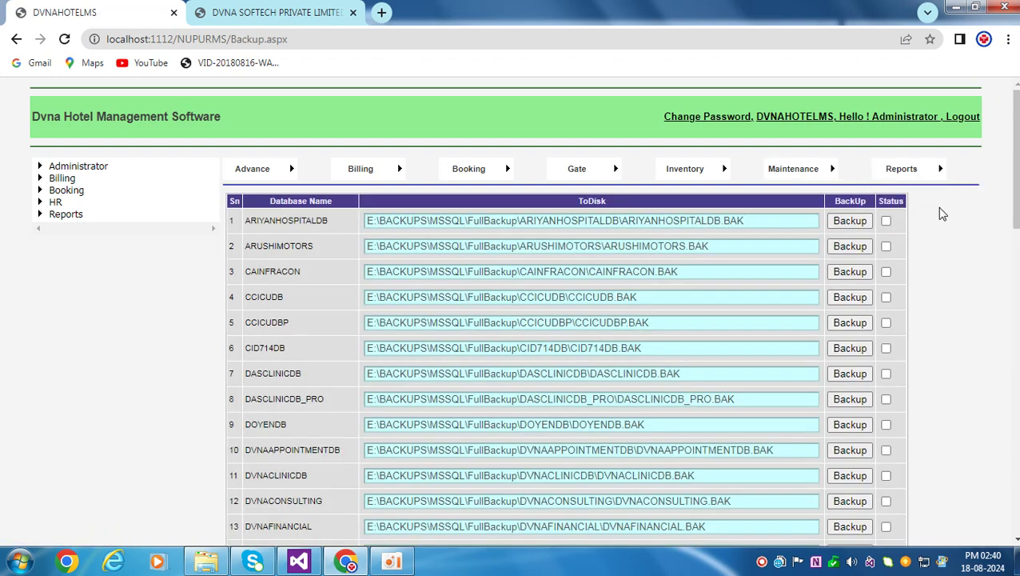
pyautogui.scroll(-13, 970, 319)
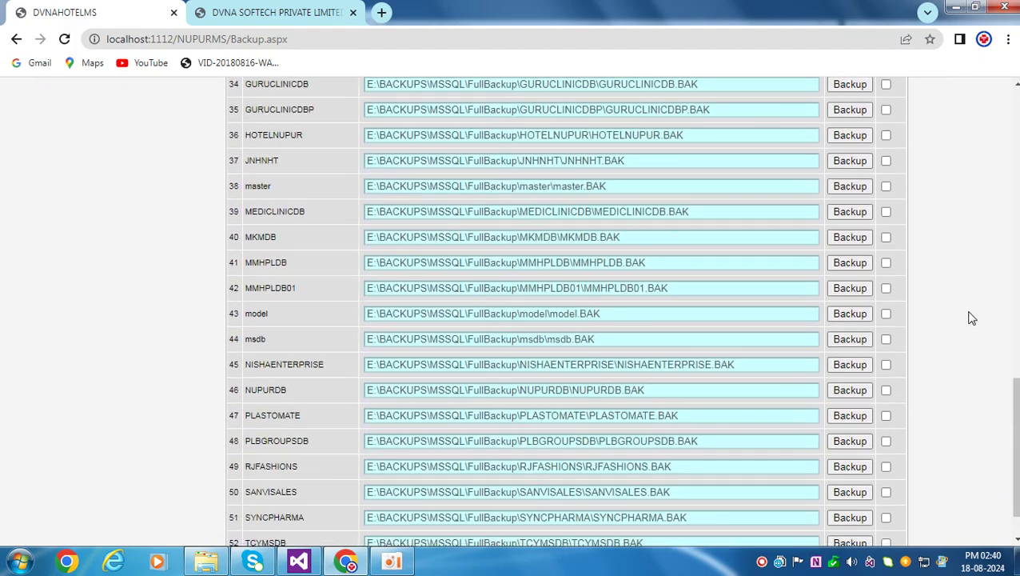
pyautogui.scroll(7, 975, 318)
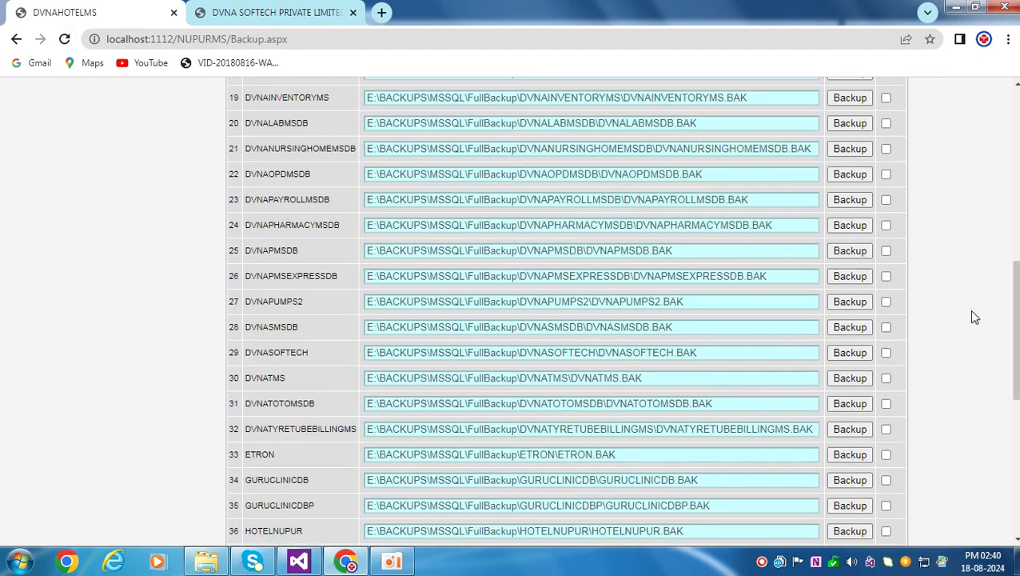
pyautogui.scroll(5, 975, 317)
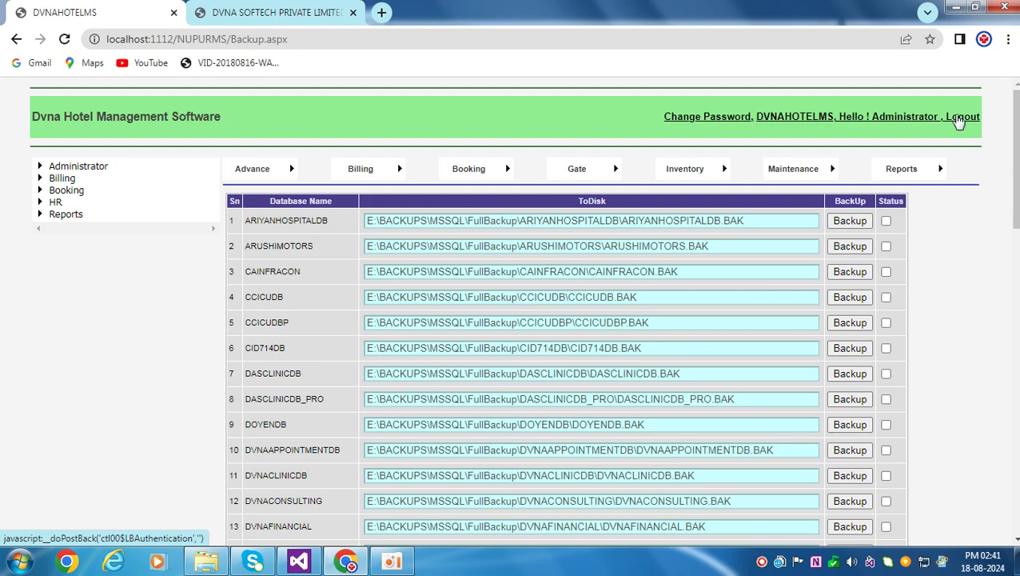
# Step: Log out of the hotel management system and switch to the DVNA Softech website's home page
pyautogui.click(958, 118)
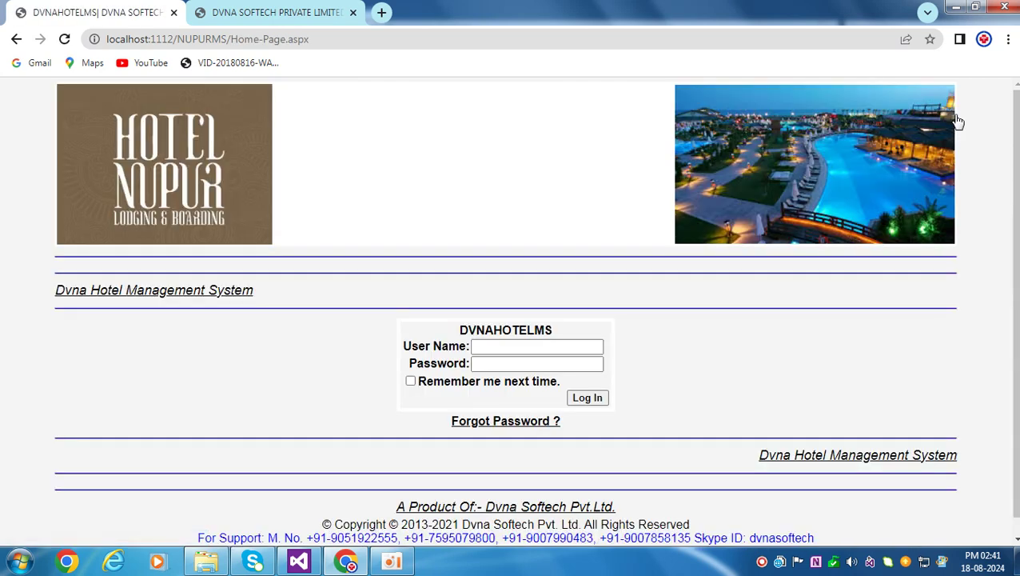
pyautogui.click(291, 12)
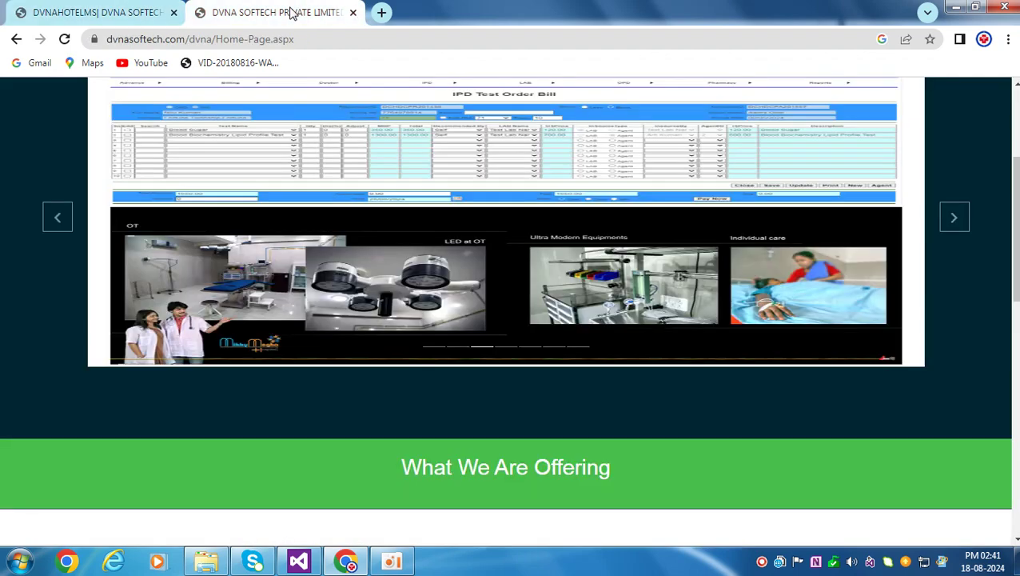
pyautogui.scroll(3, 995, 193)
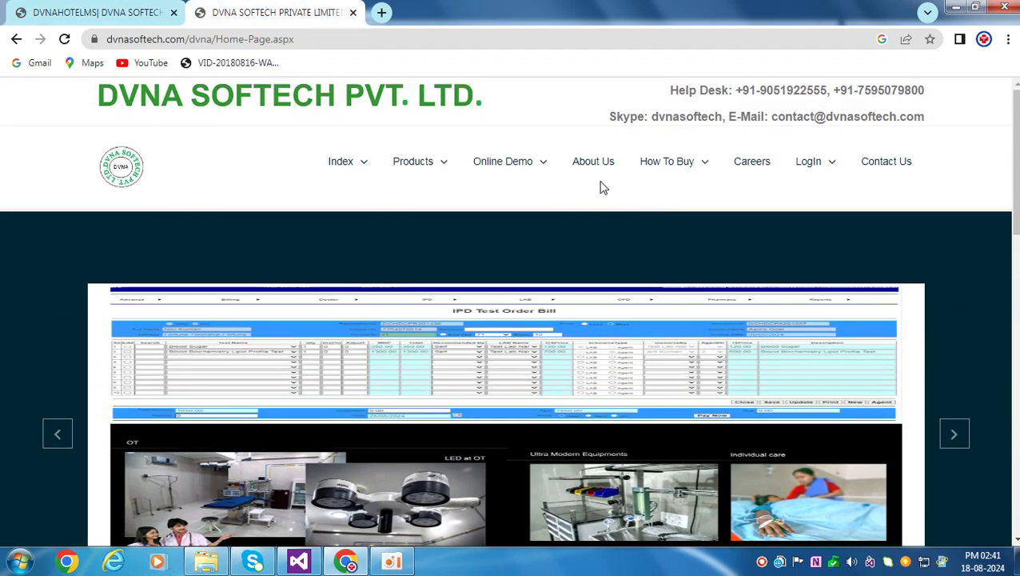
# Step: Open the Dvna Hotel Management Software page from the Others category of the website's products
pyautogui.click(533, 166)
pyautogui.scroll(-2, 513, 185)
pyautogui.moveTo(502, 87)
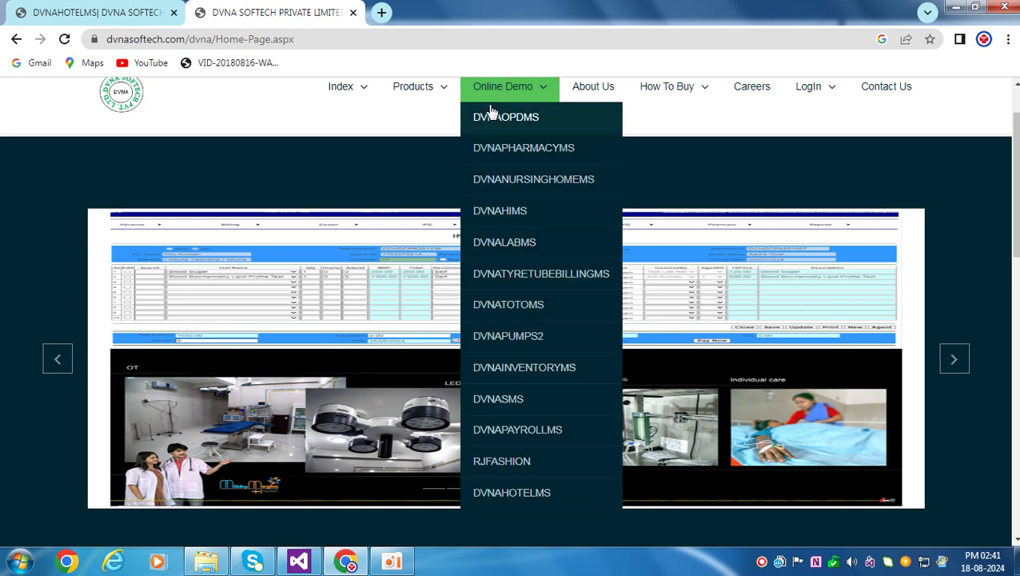
pyautogui.moveTo(432, 100)
pyautogui.moveTo(438, 128)
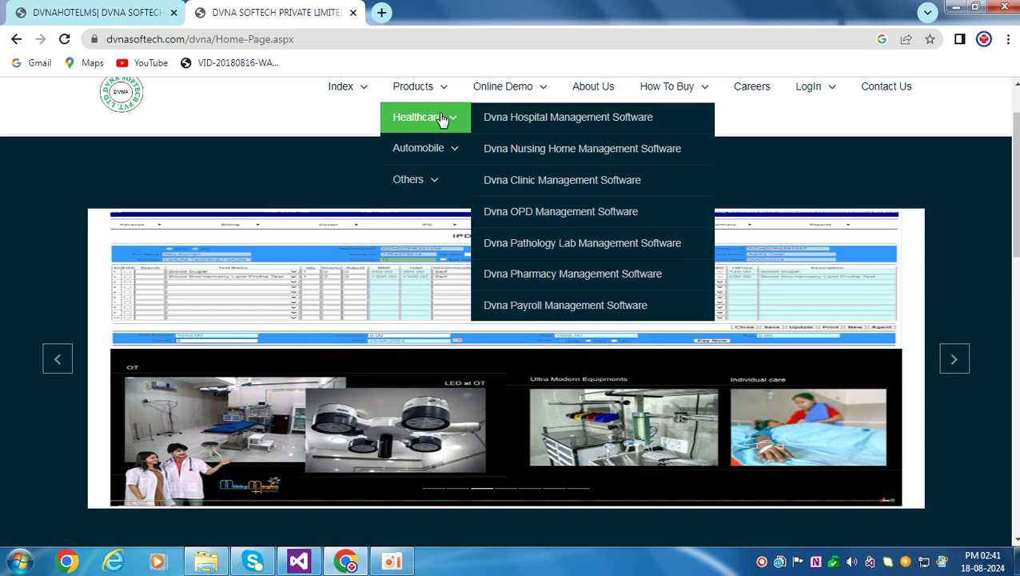
pyautogui.moveTo(436, 180)
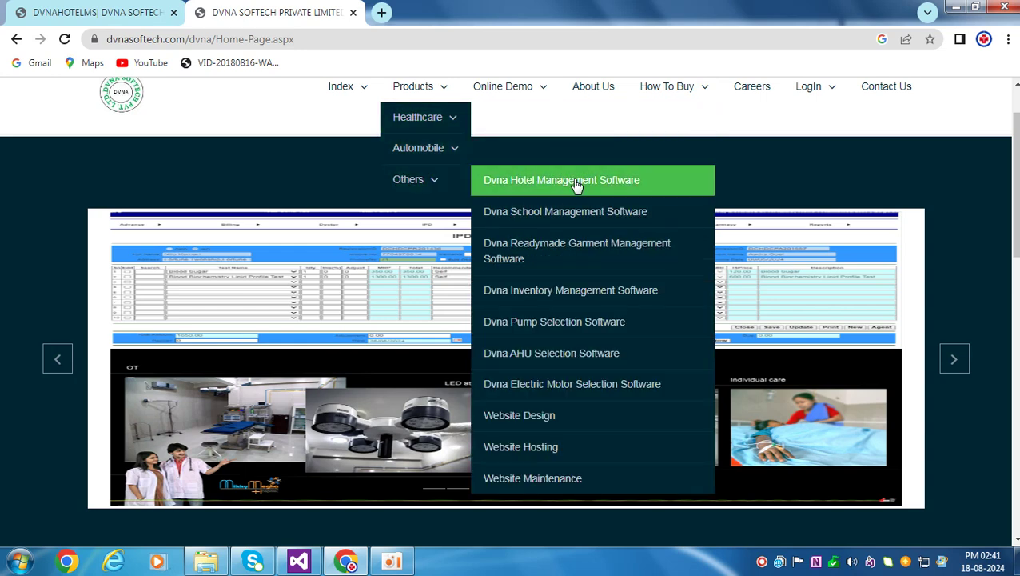
pyautogui.click(617, 183)
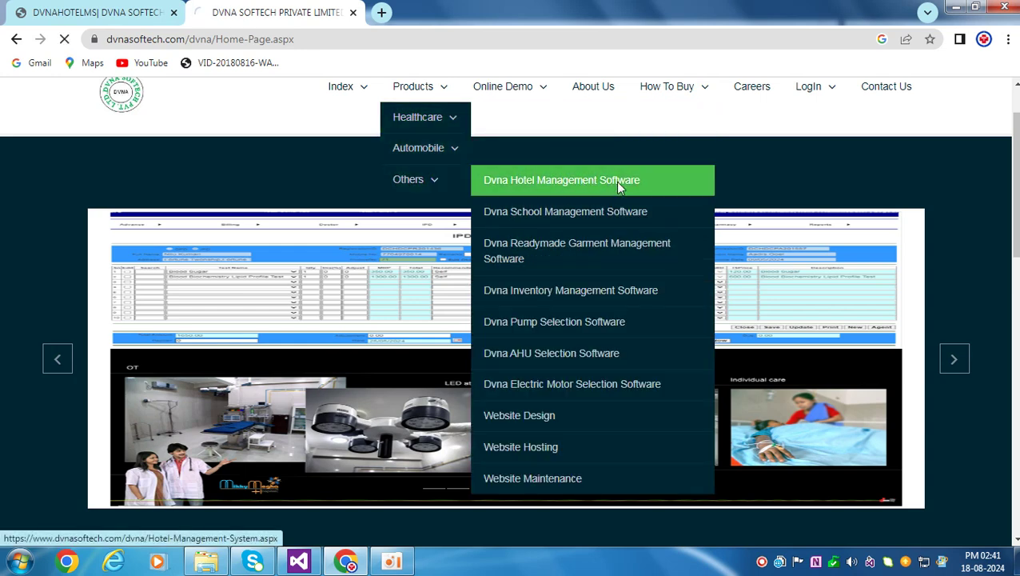
# Step: Look through the DVNAHOTELMS product description and return to the start of the page
pyautogui.scroll(-5, 619, 188)
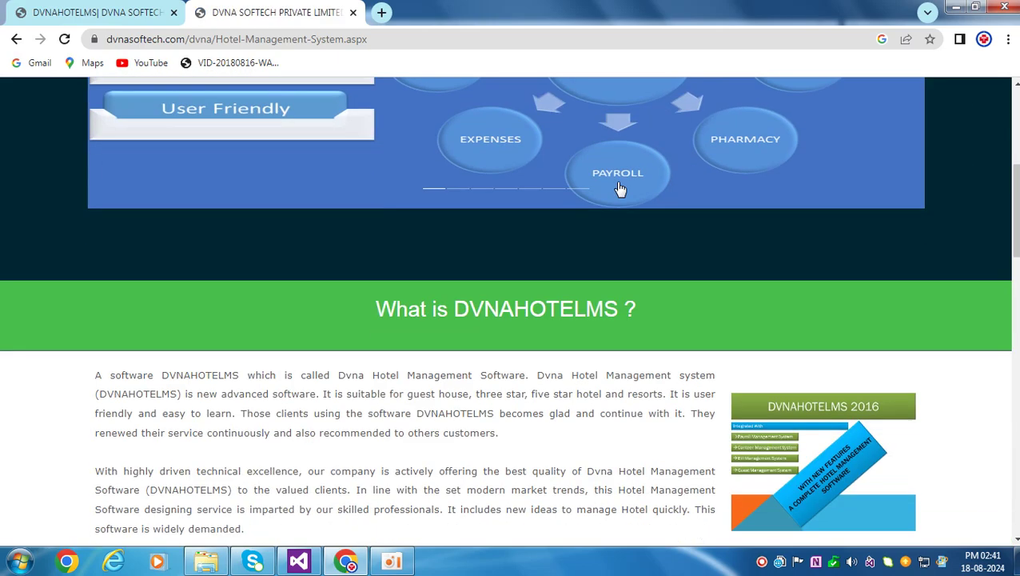
pyautogui.scroll(-7, 619, 189)
pyautogui.scroll(2, 620, 189)
pyautogui.scroll(8, 620, 189)
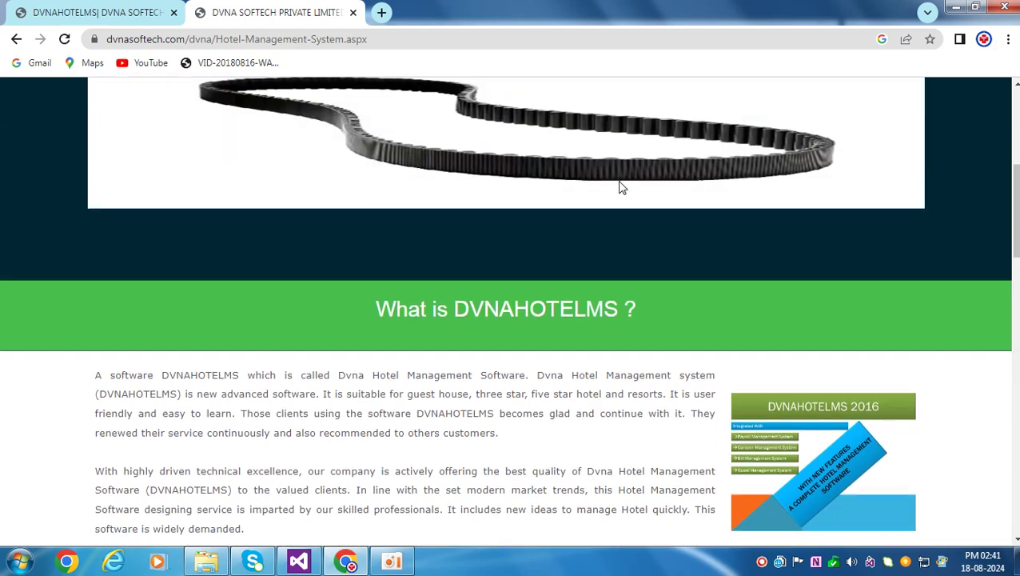
pyautogui.scroll(2, 620, 187)
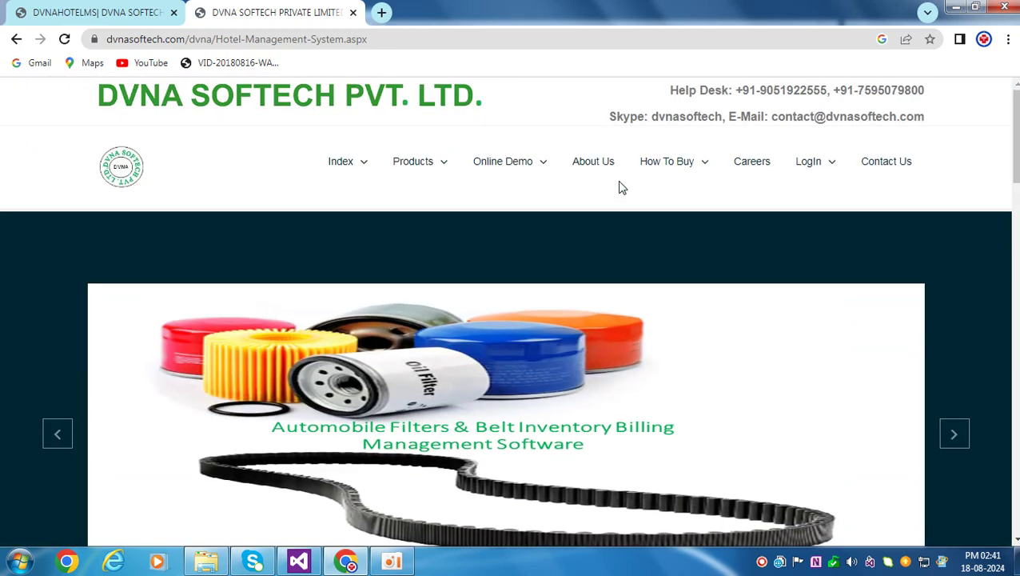